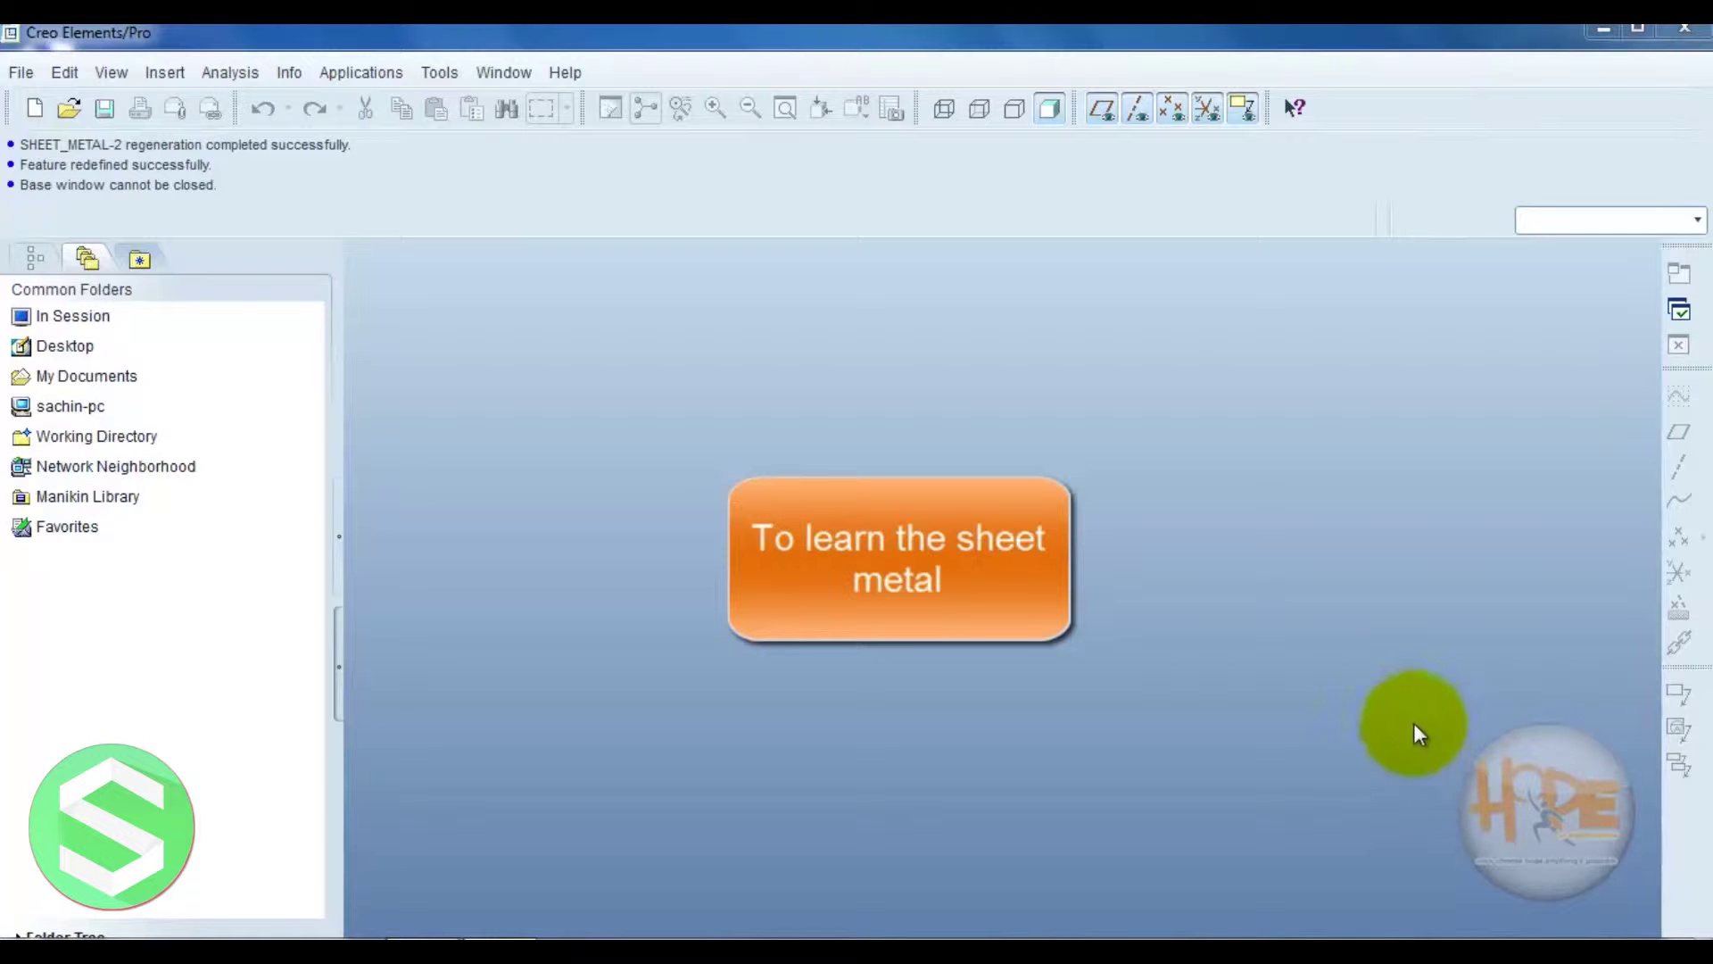
Create a new sheetmetal part PRT0078 from the default template
click(36, 111)
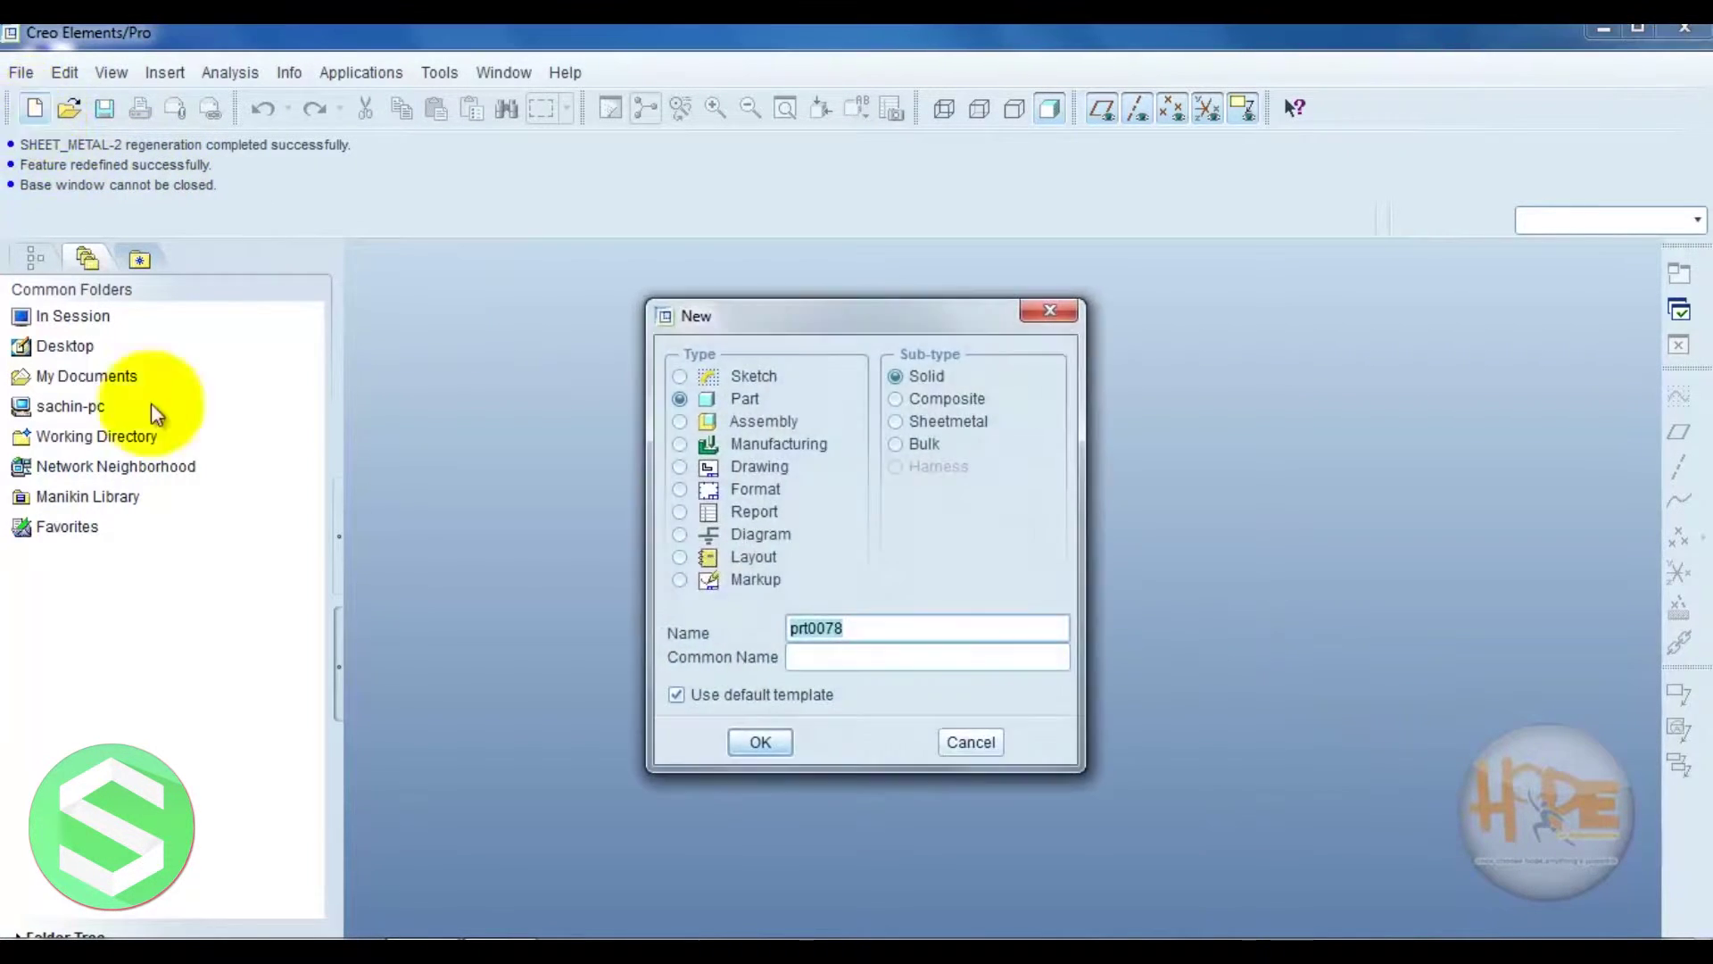
click(897, 427)
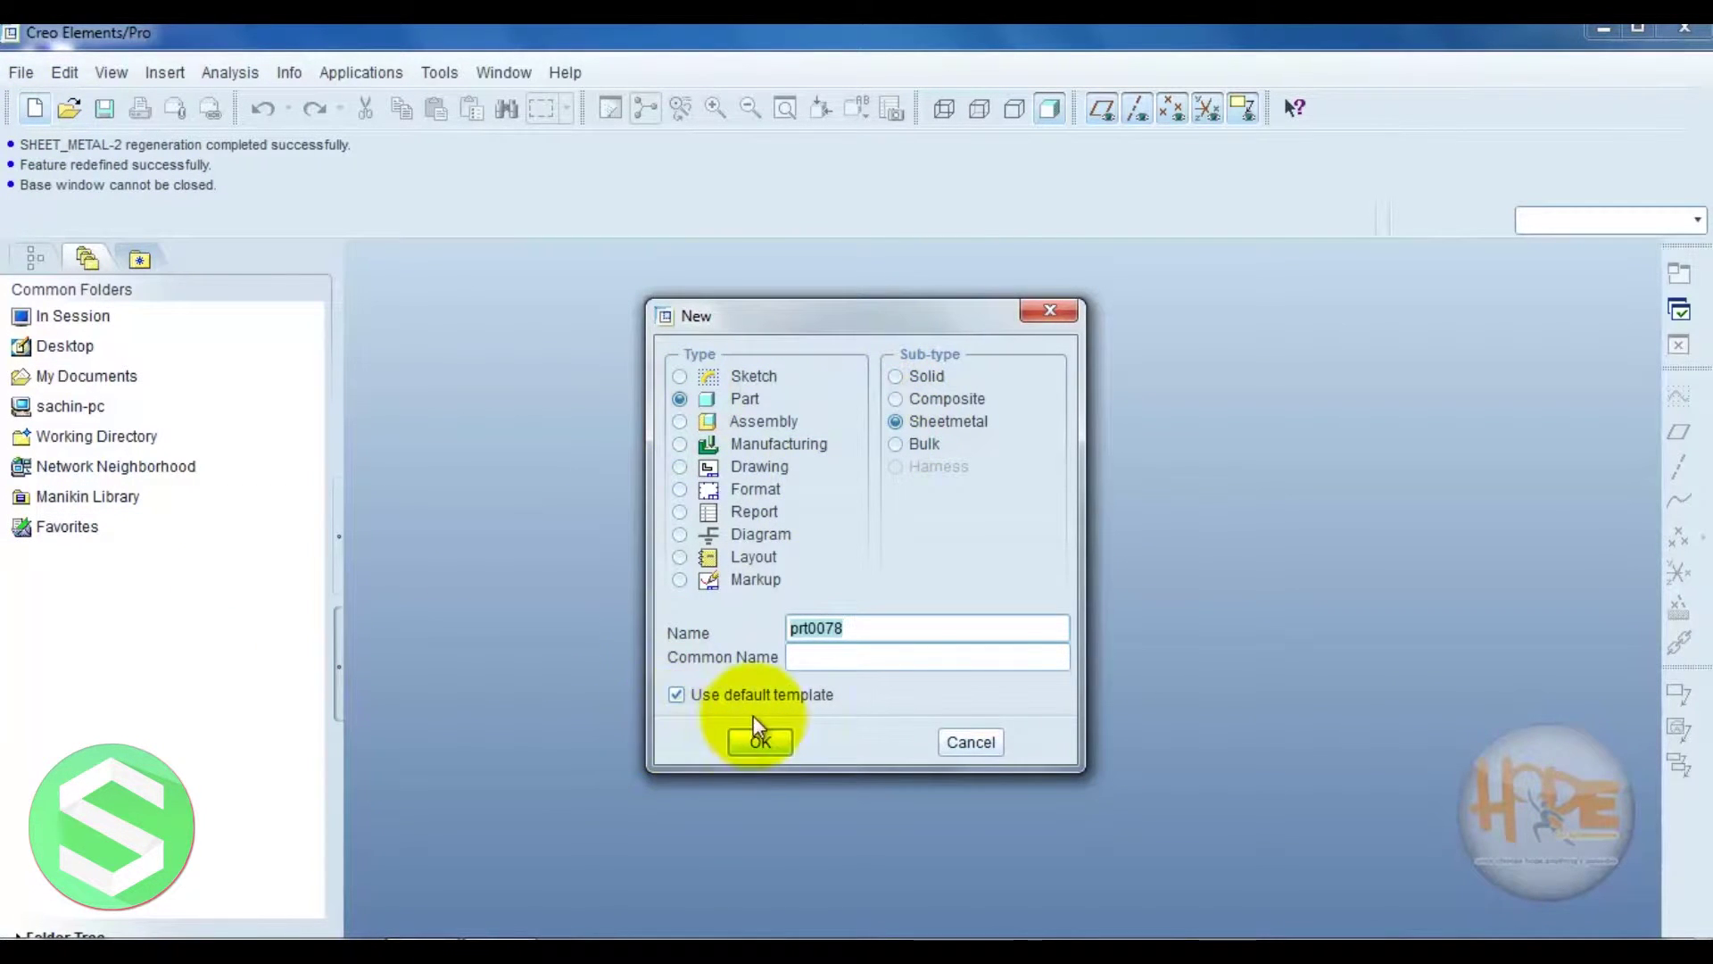
click(762, 743)
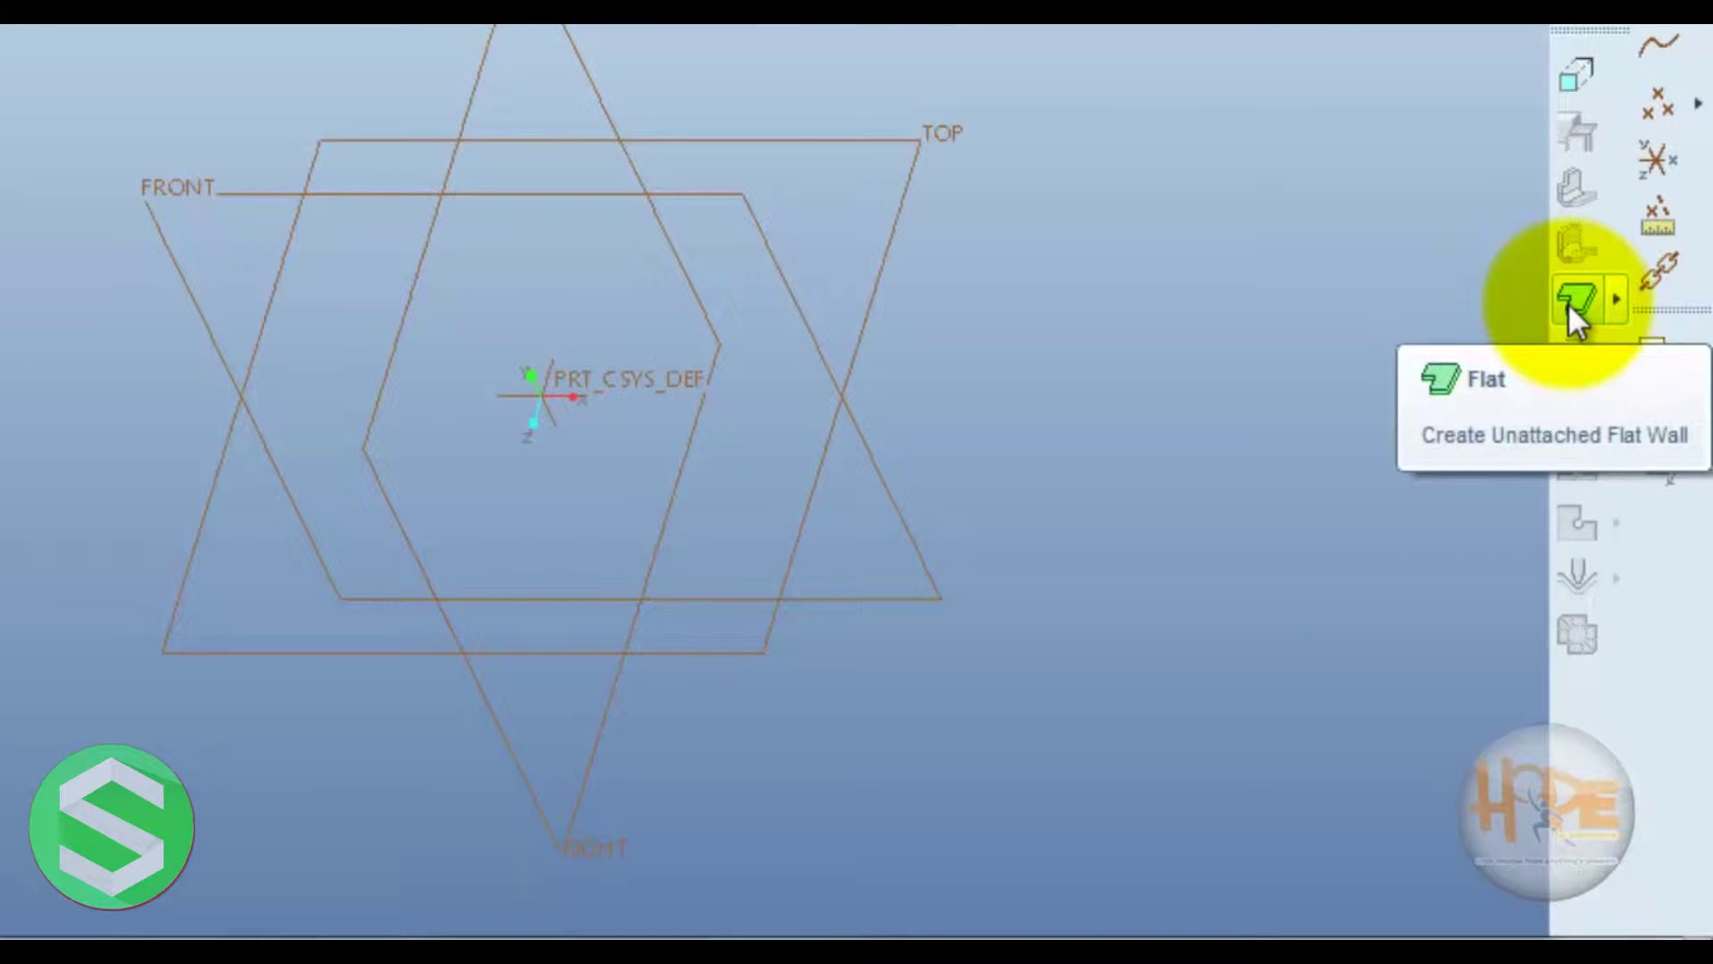
Start an unattached flat wall sketched on the RIGHT datum plane
click(1572, 301)
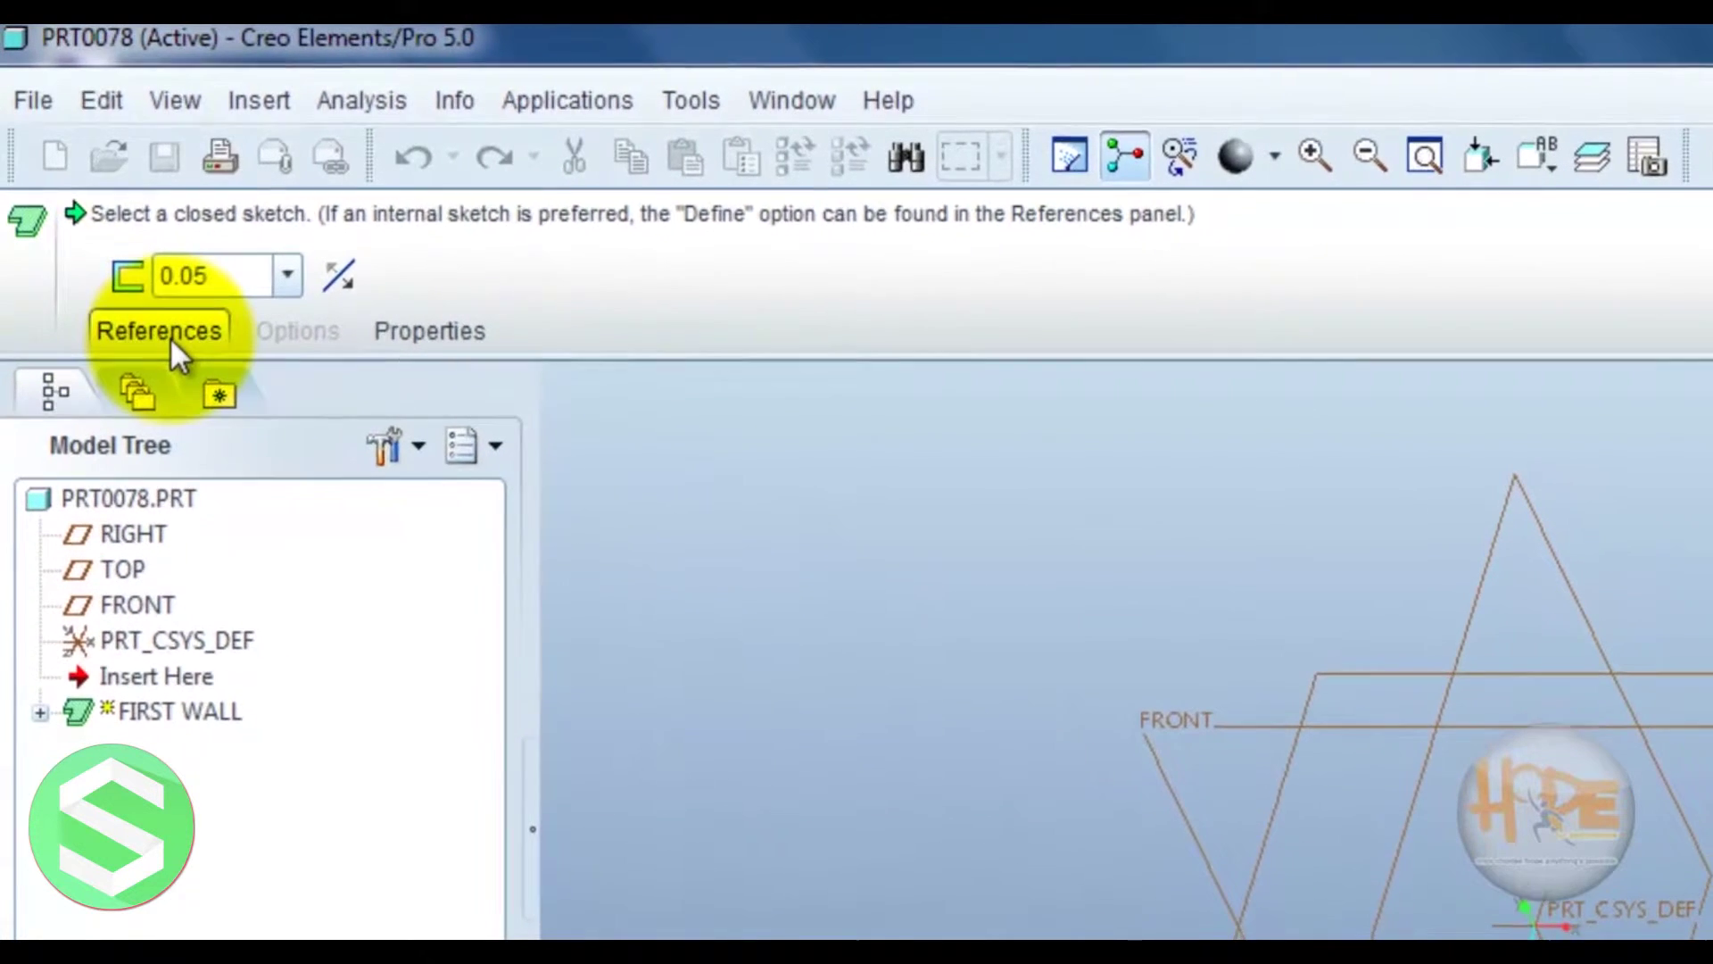
click(166, 339)
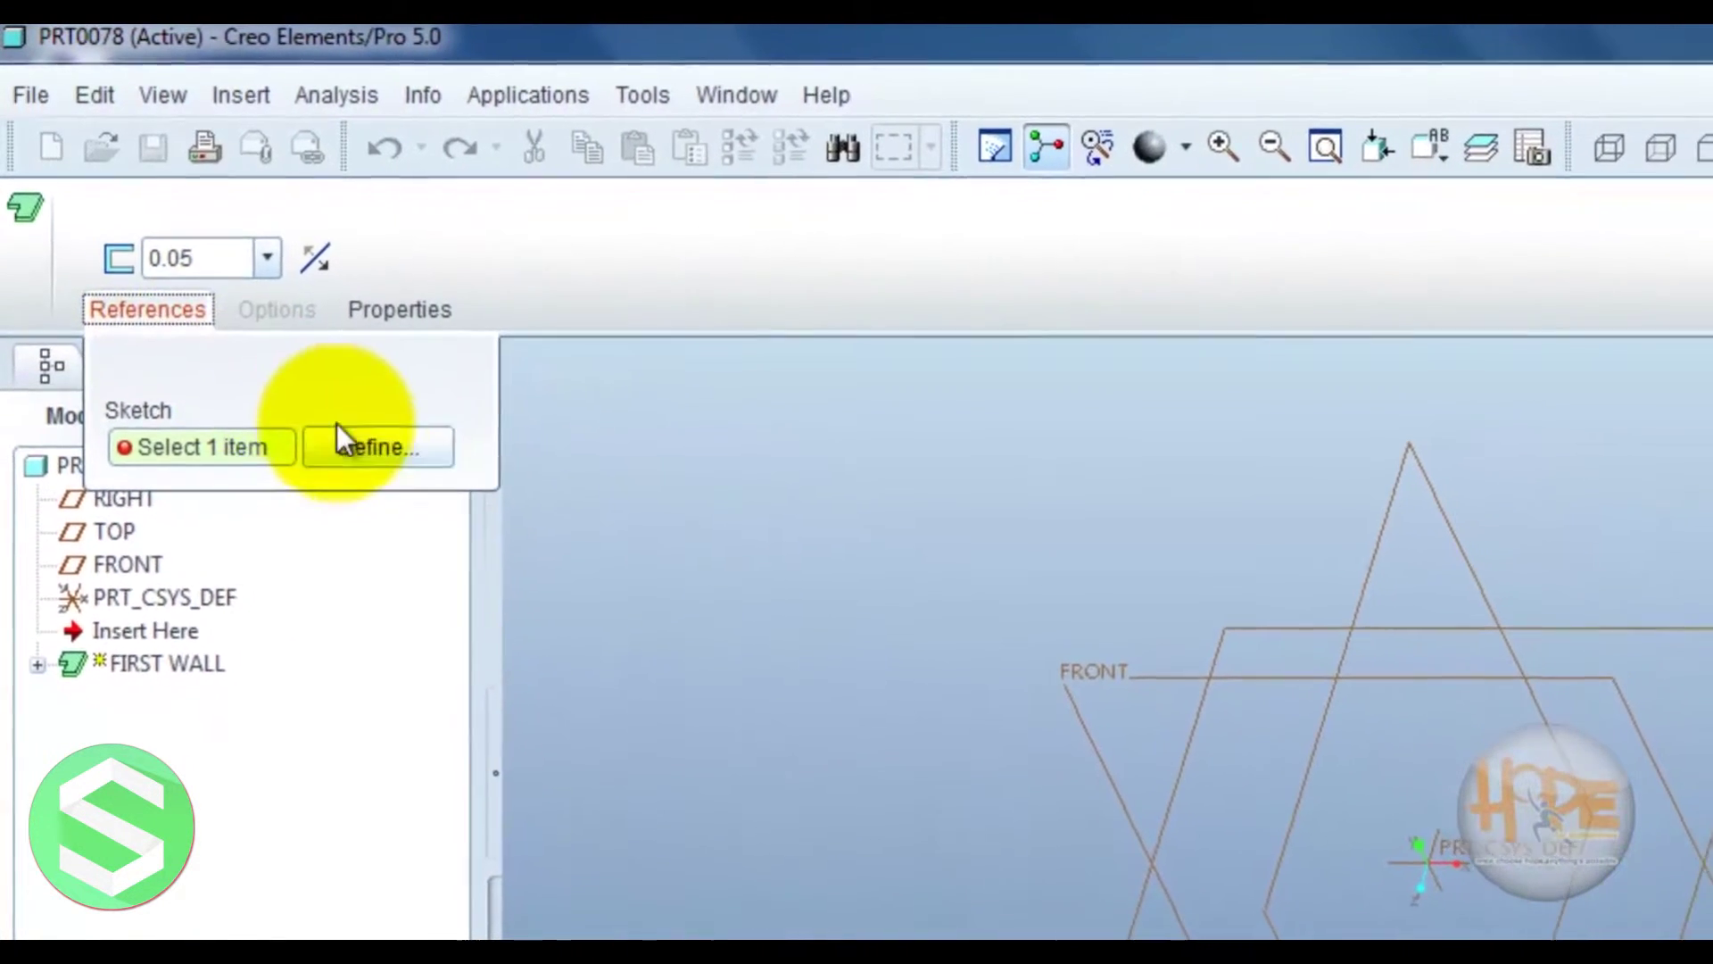
click(384, 457)
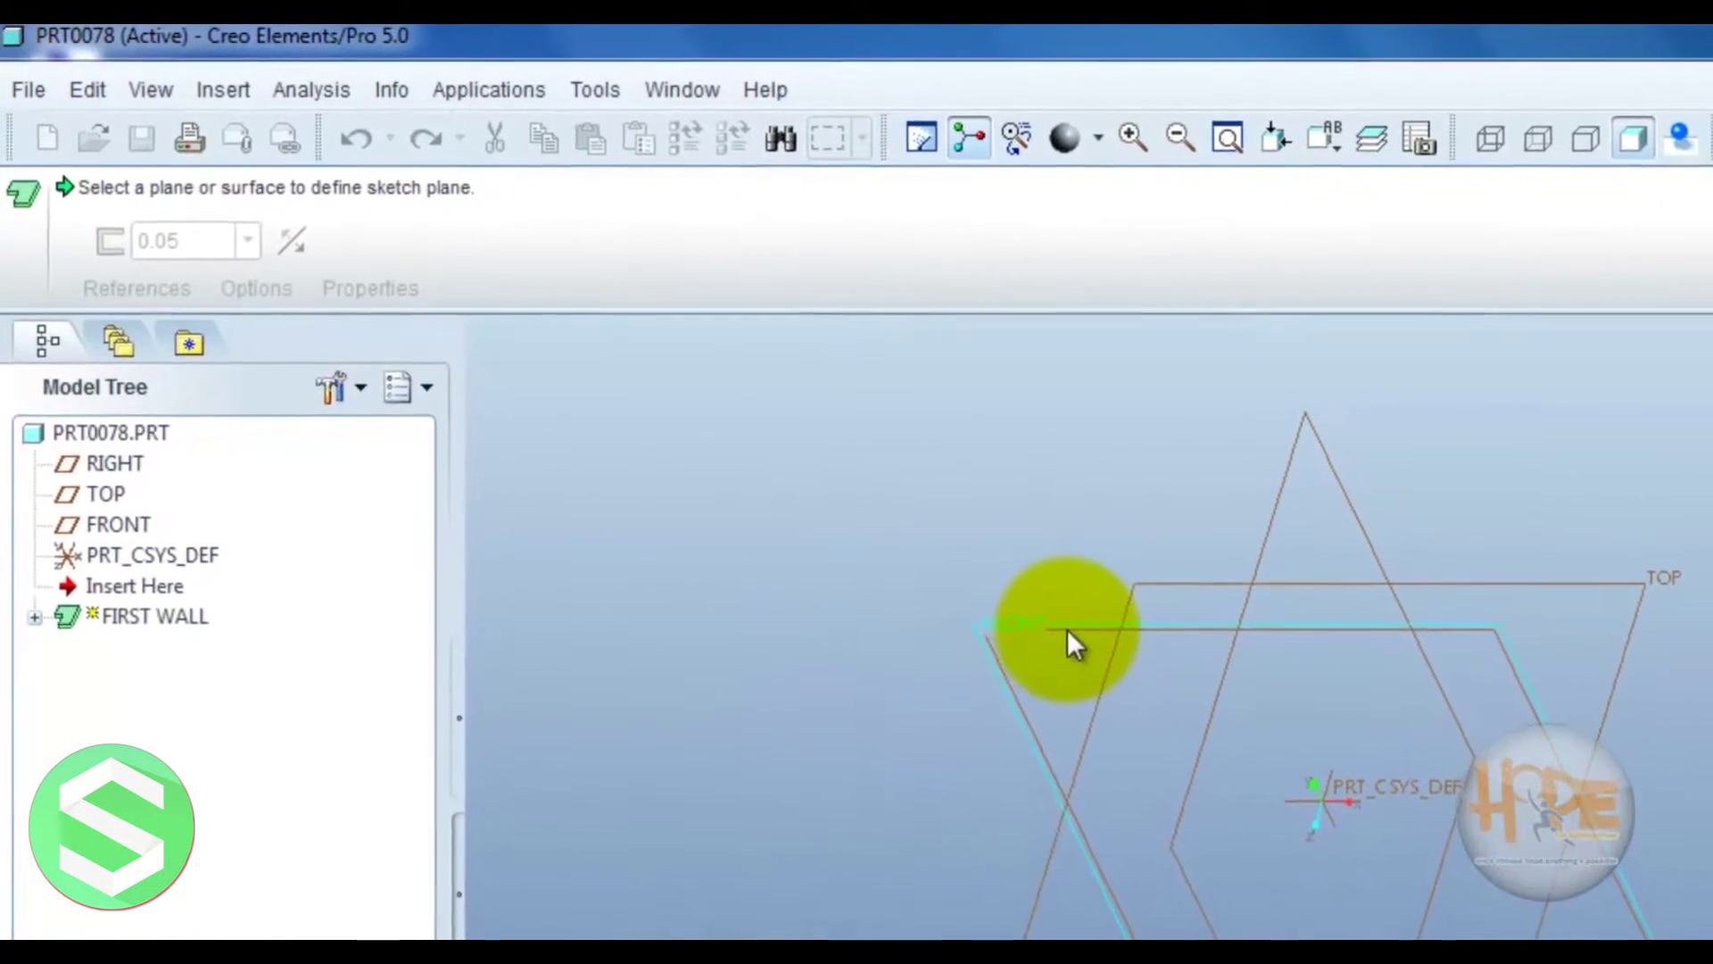
click(990, 598)
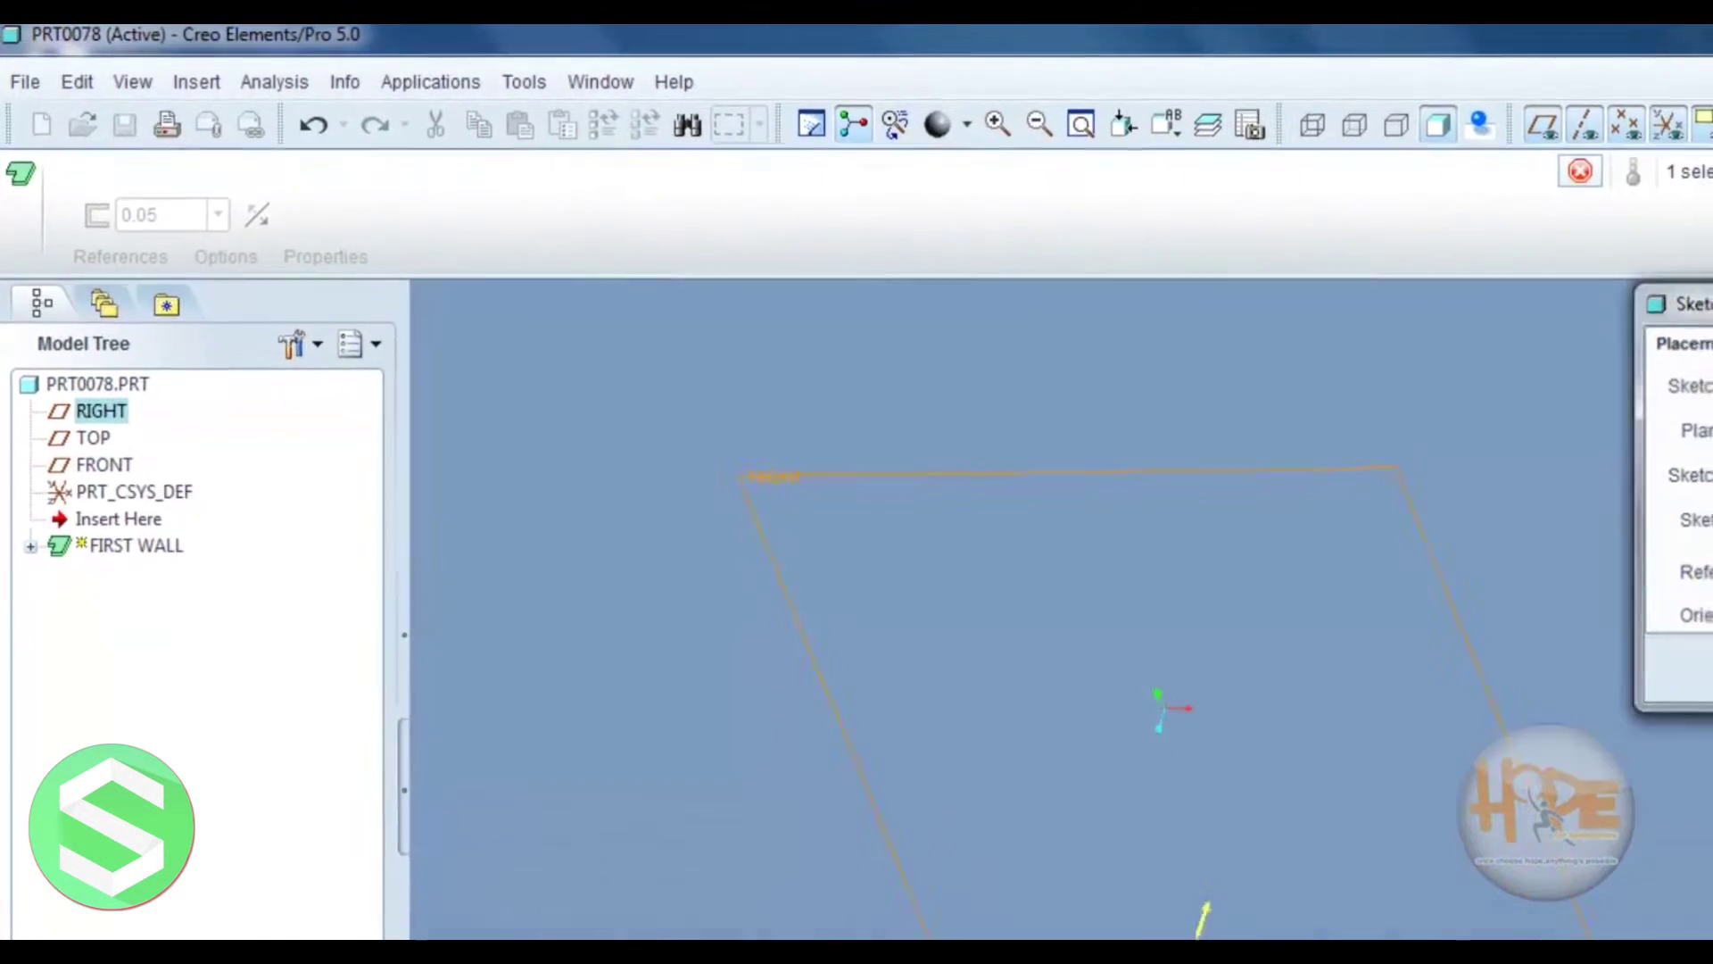
middle_click(803, 593)
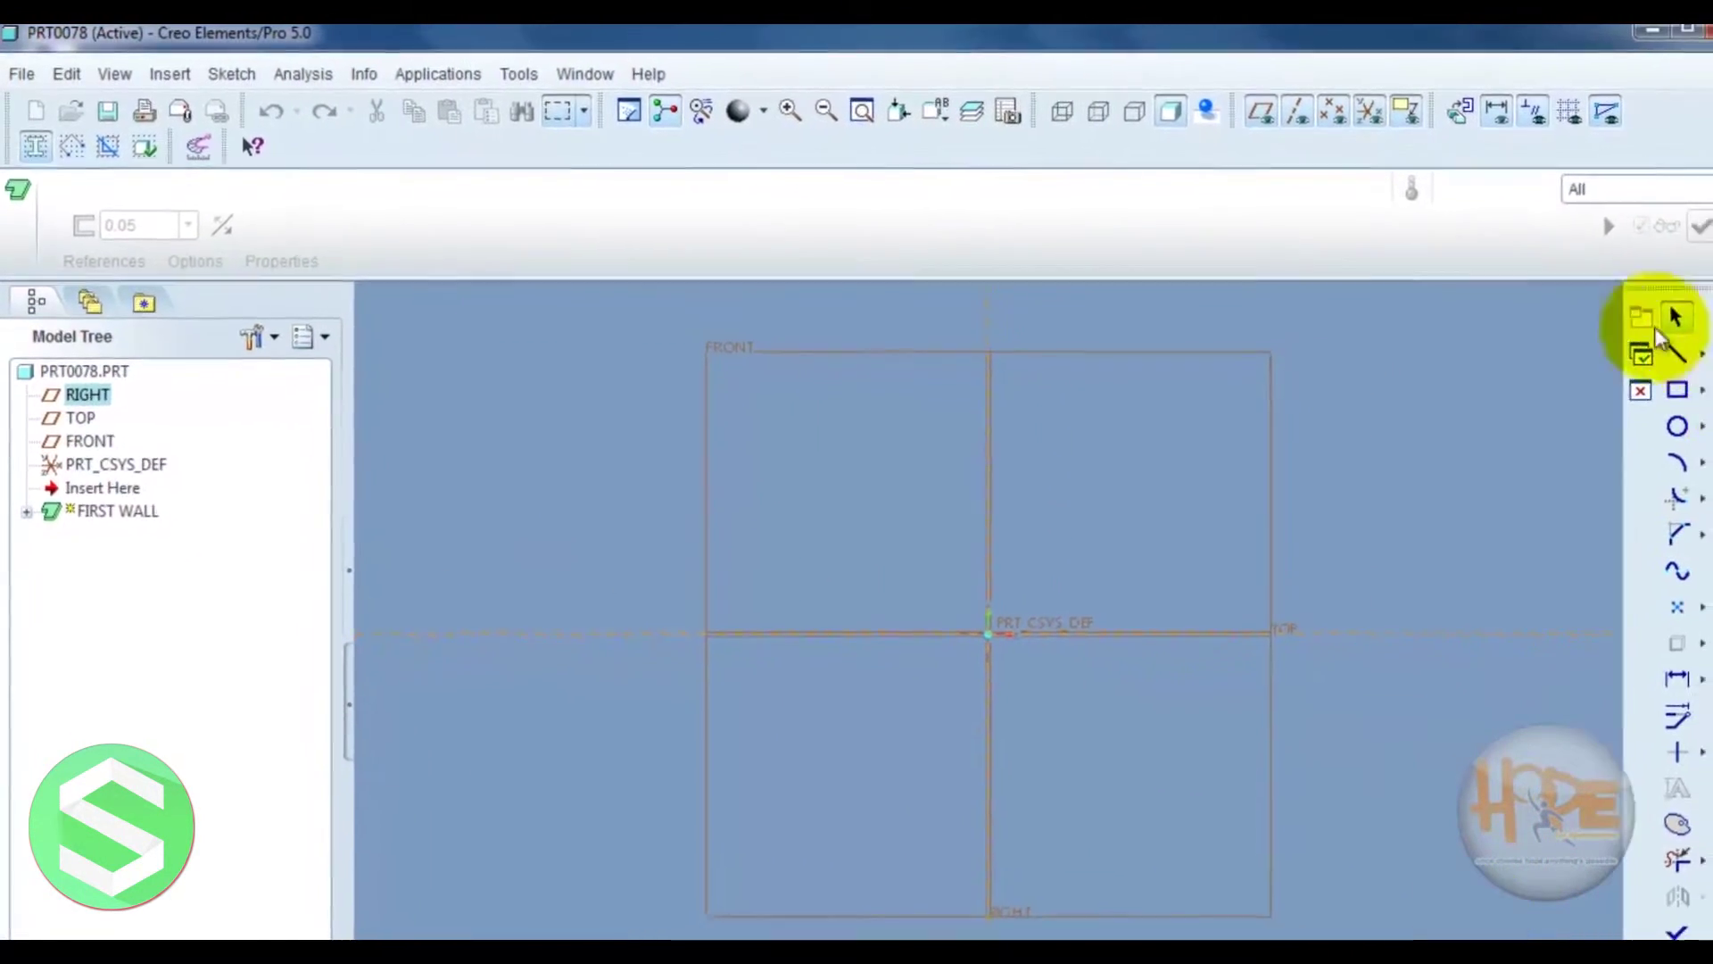
Draw a square centred on the sketch origin
click(818, 449)
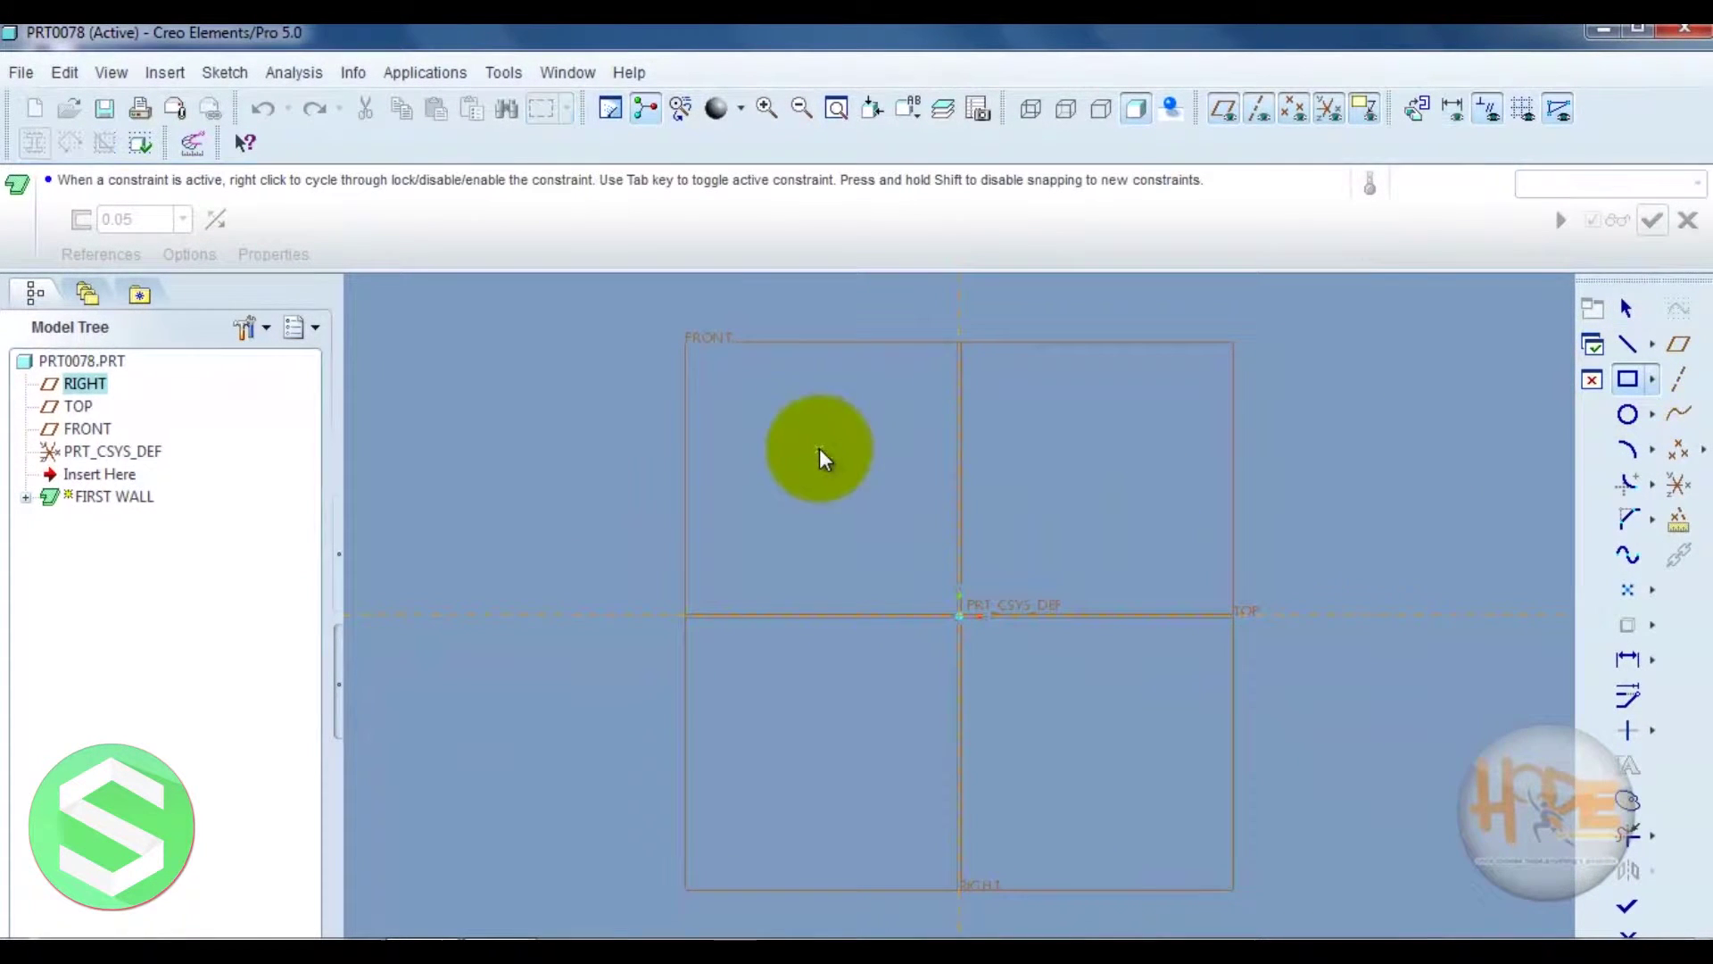
click(987, 714)
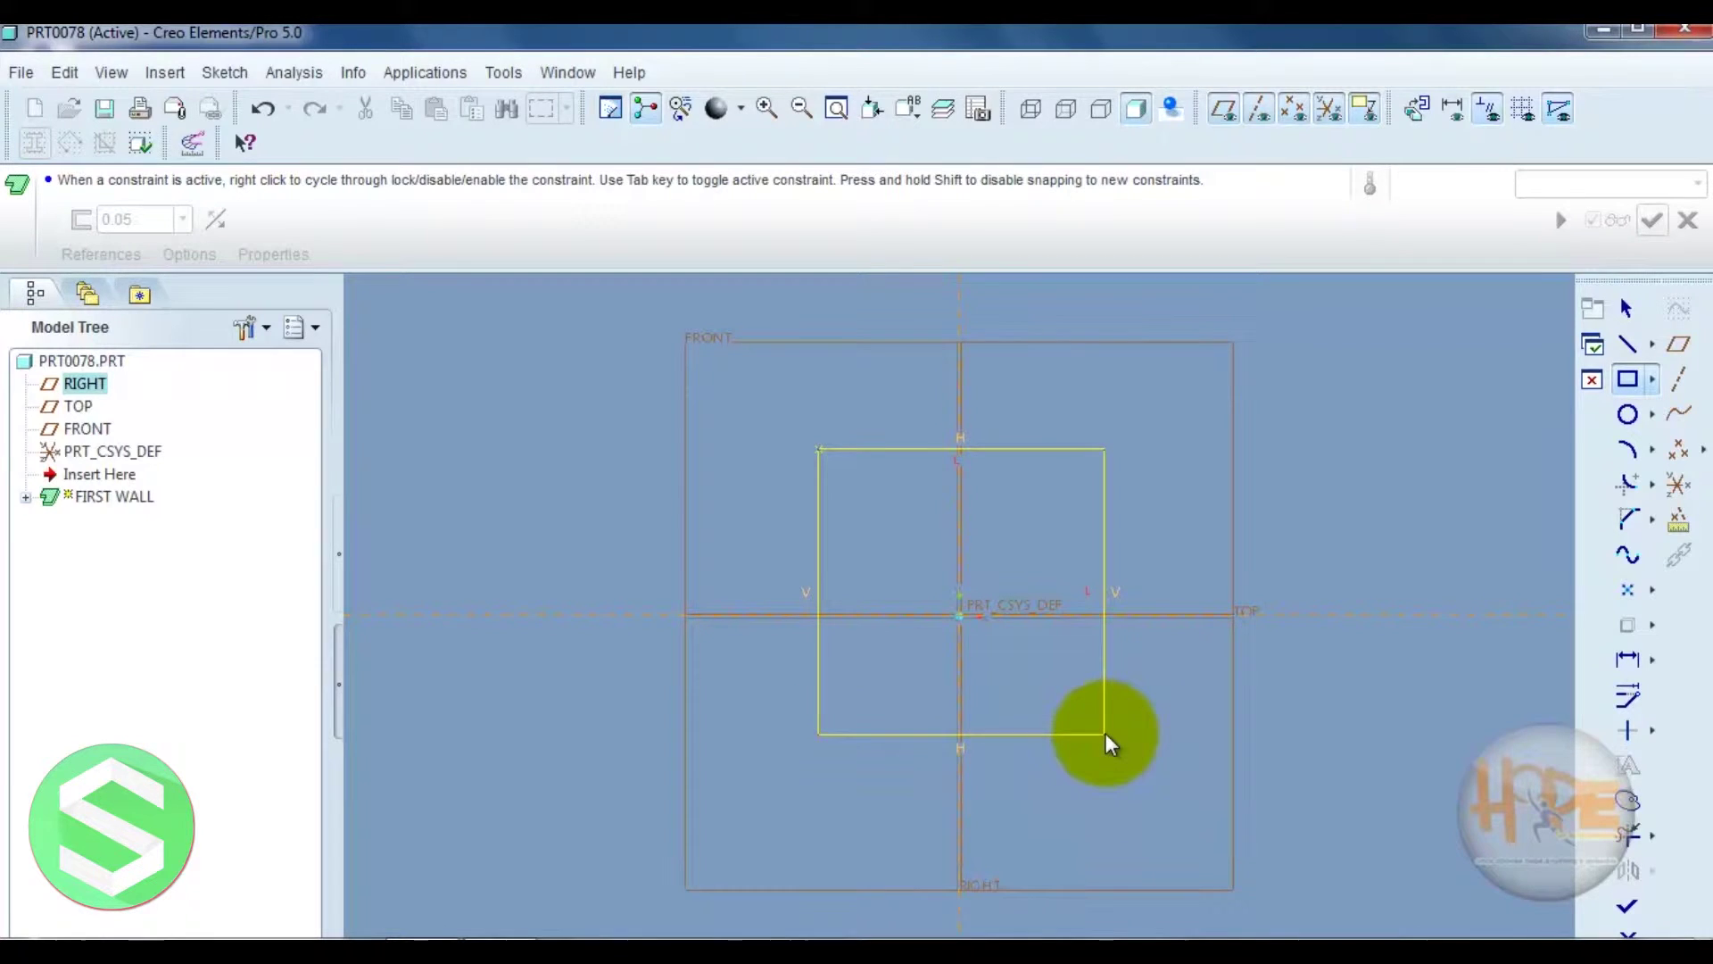
click(1105, 734)
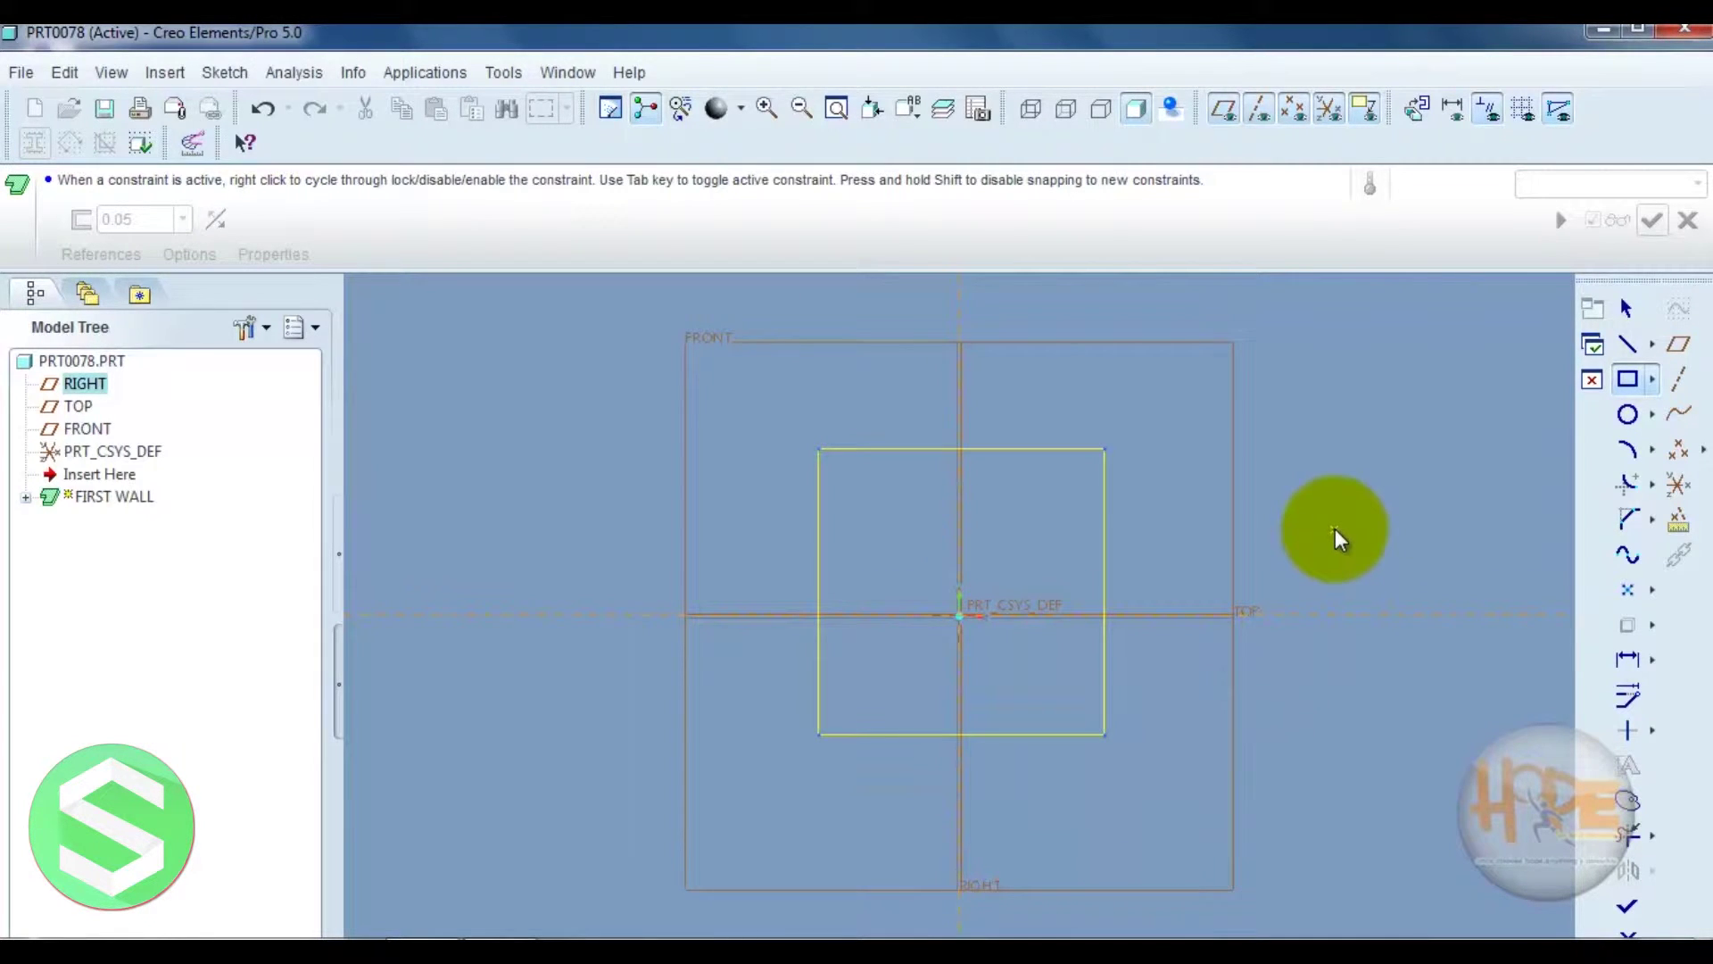
middle_click(1339, 535)
Add a circle at the origin for the central hole and accept the sketch
click(1628, 414)
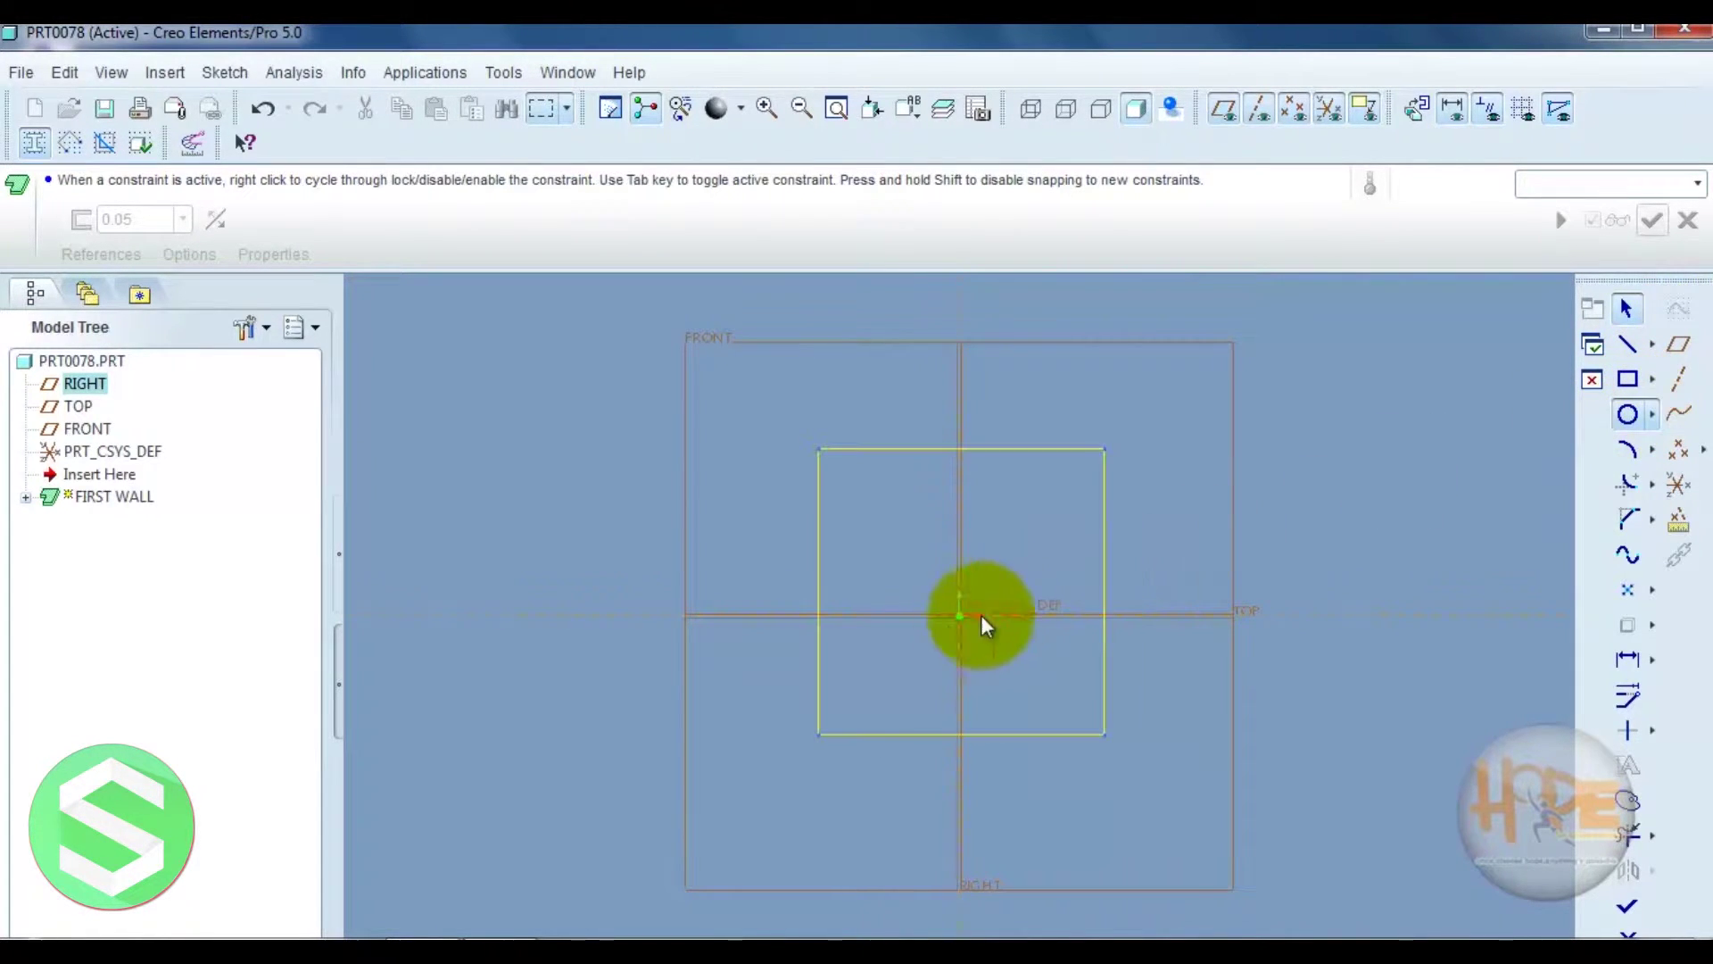
click(959, 582)
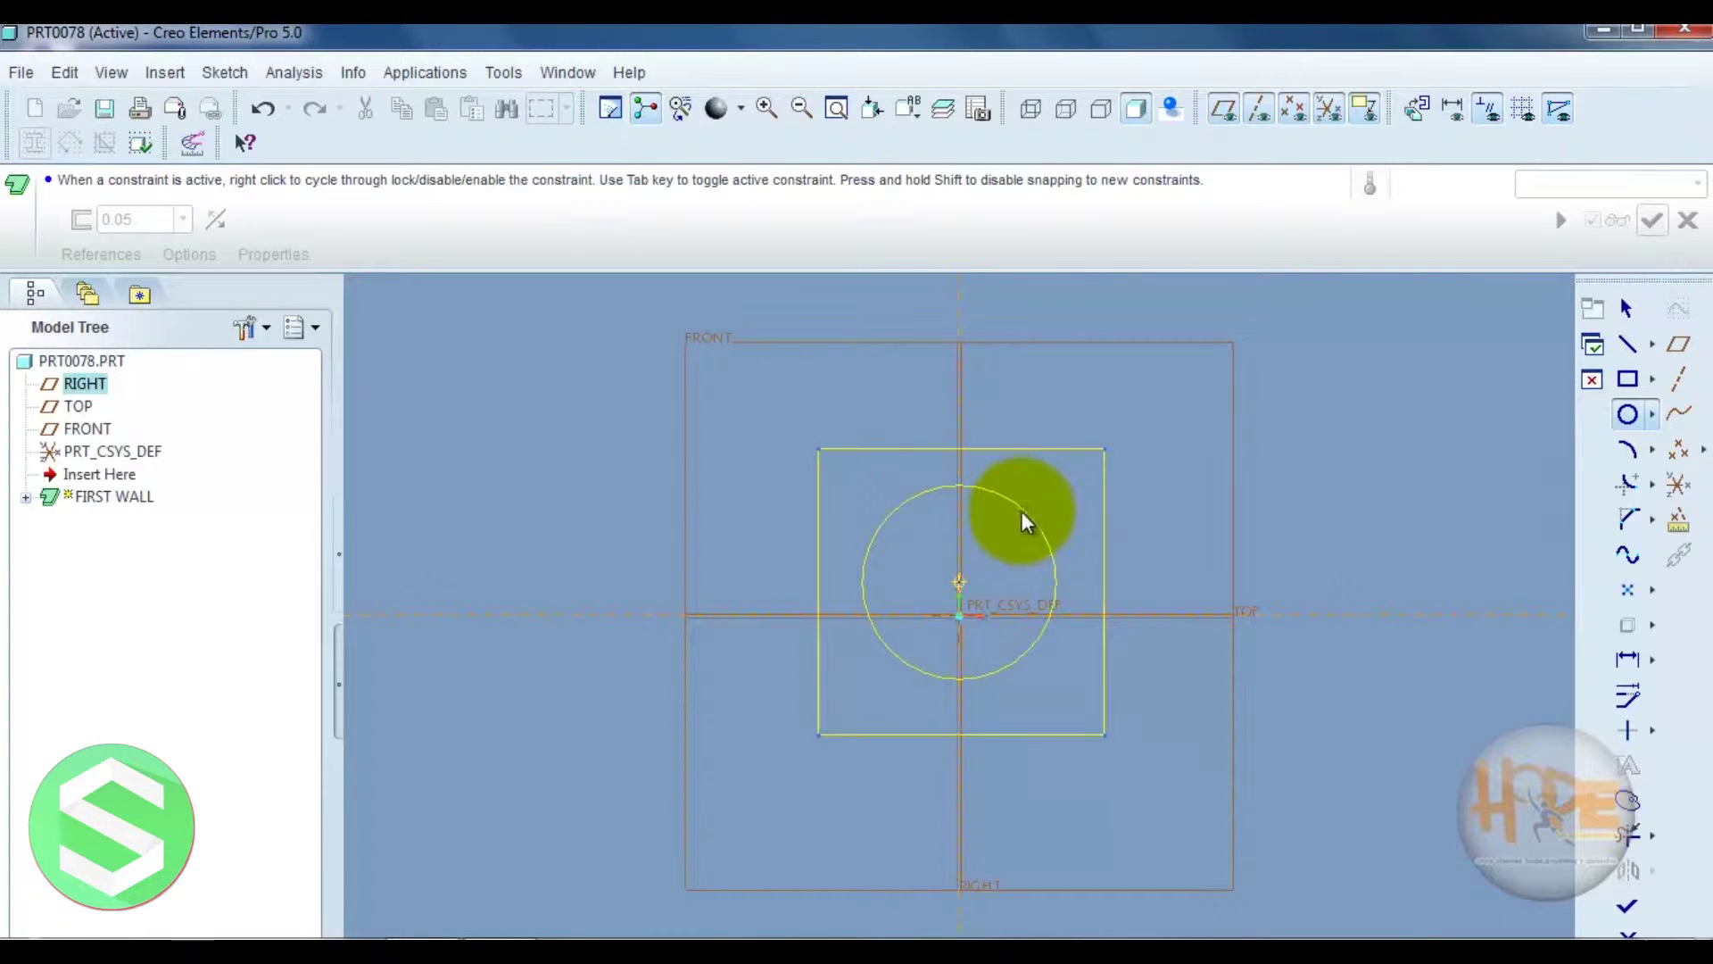
click(1004, 546)
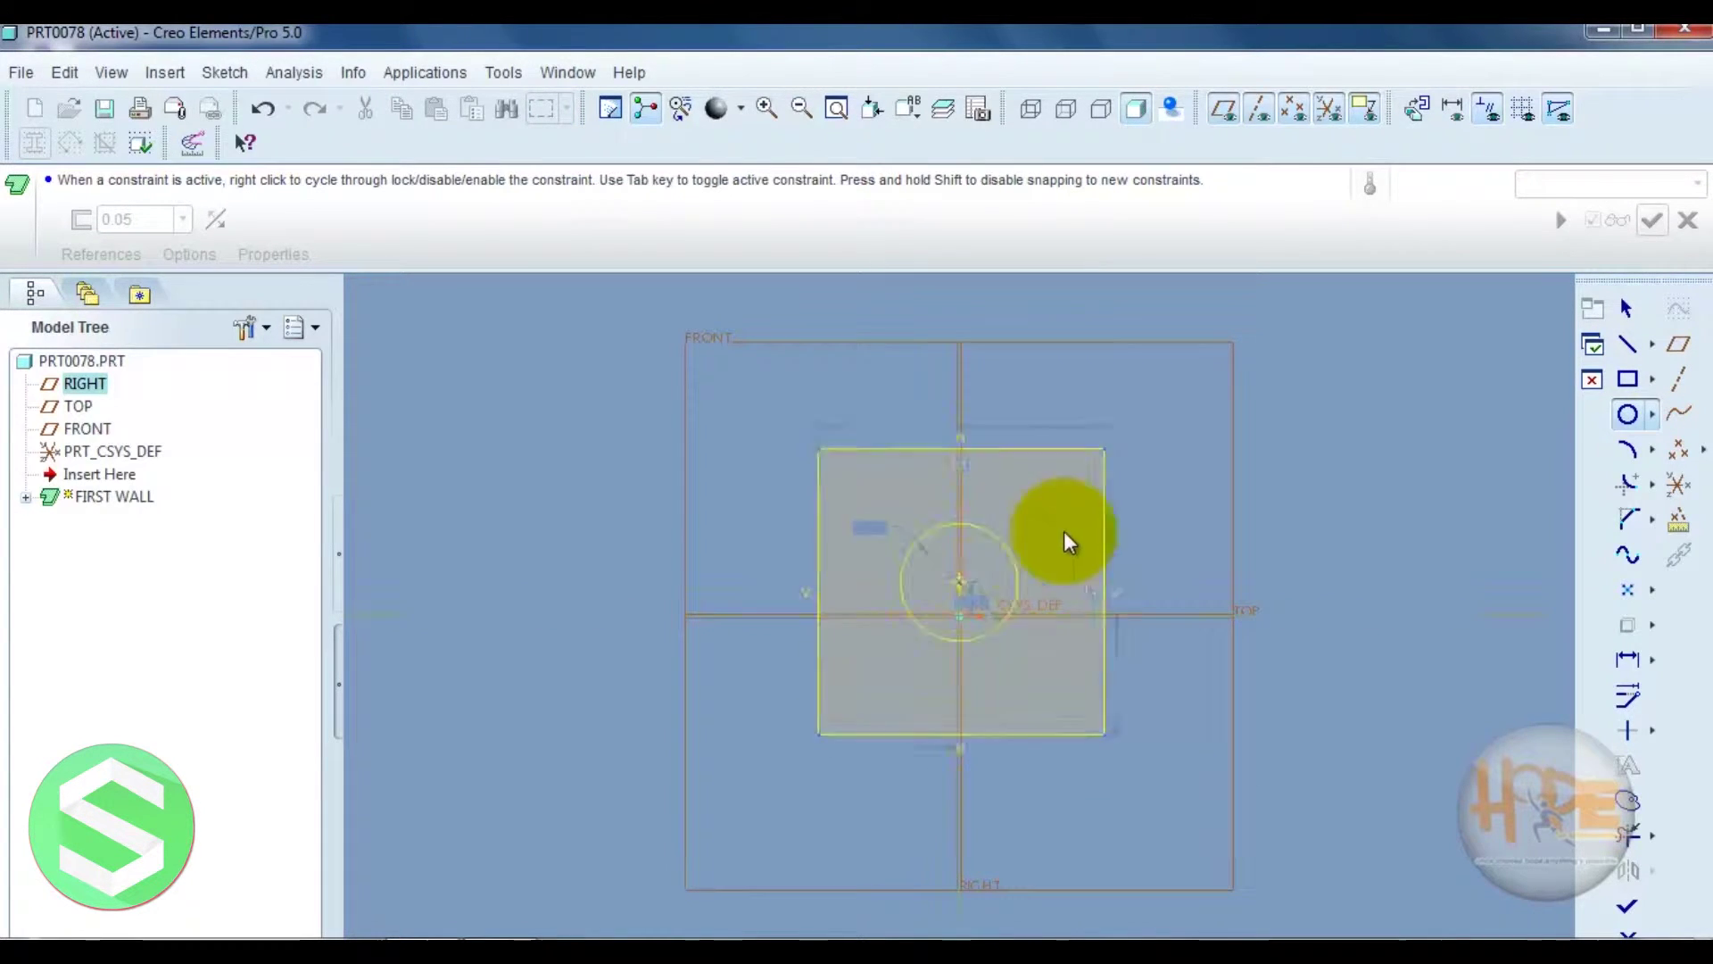
middle_click(1173, 518)
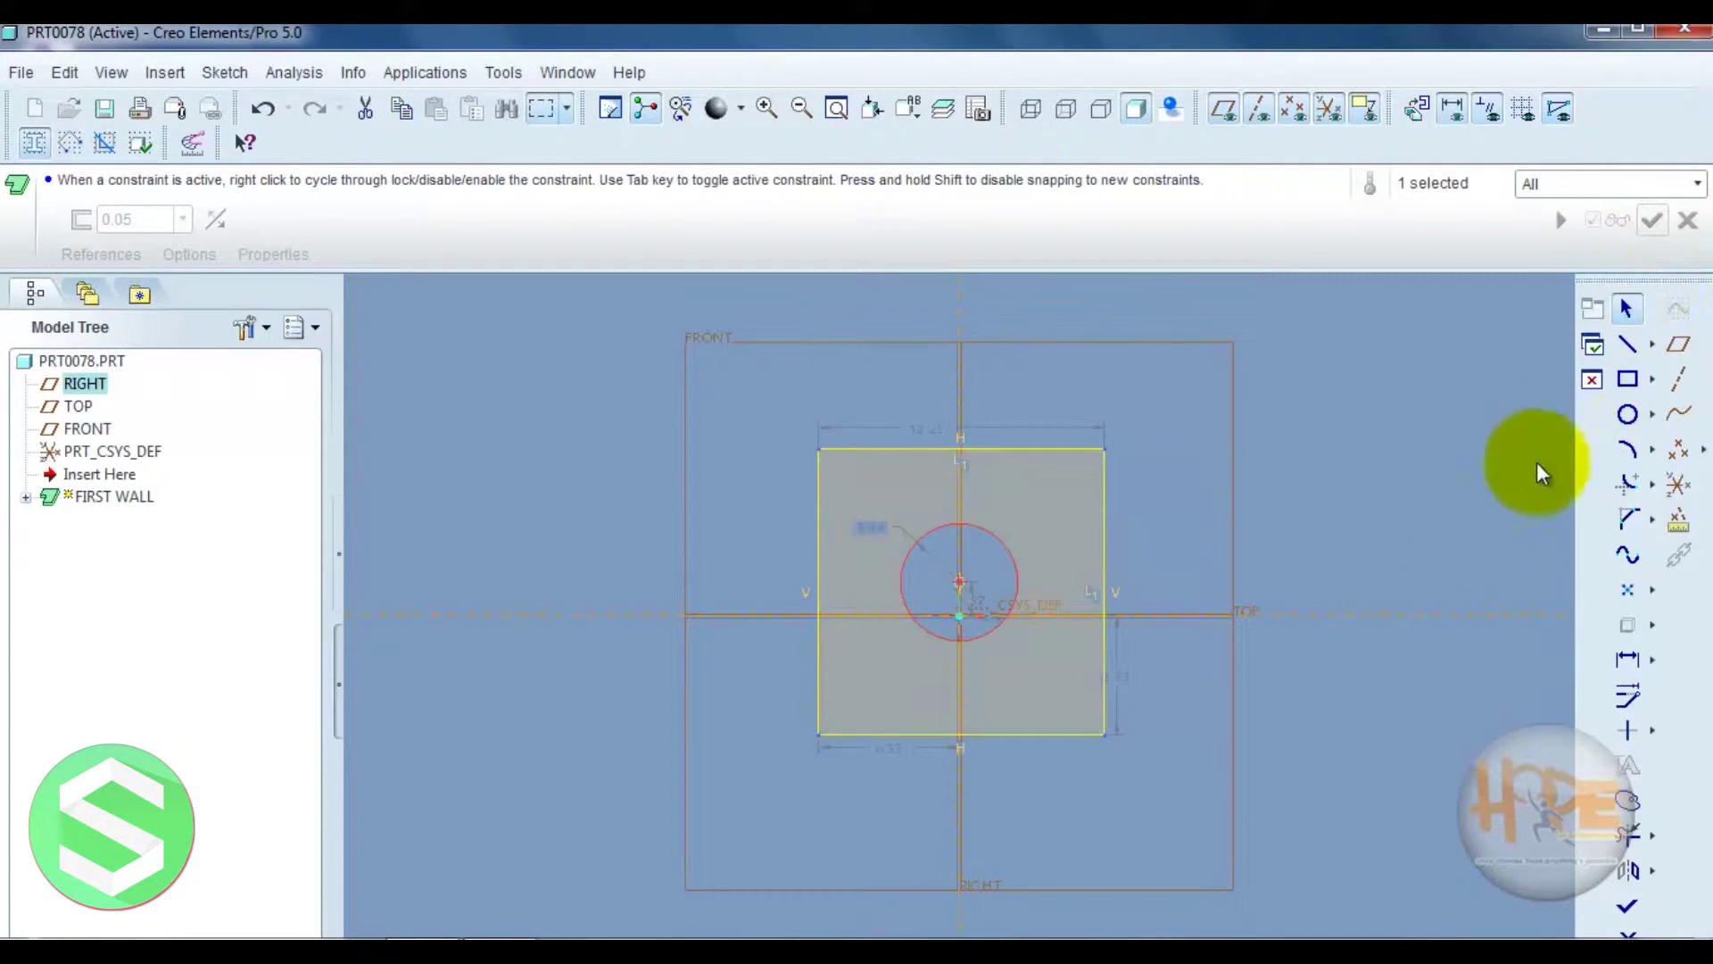
click(1626, 910)
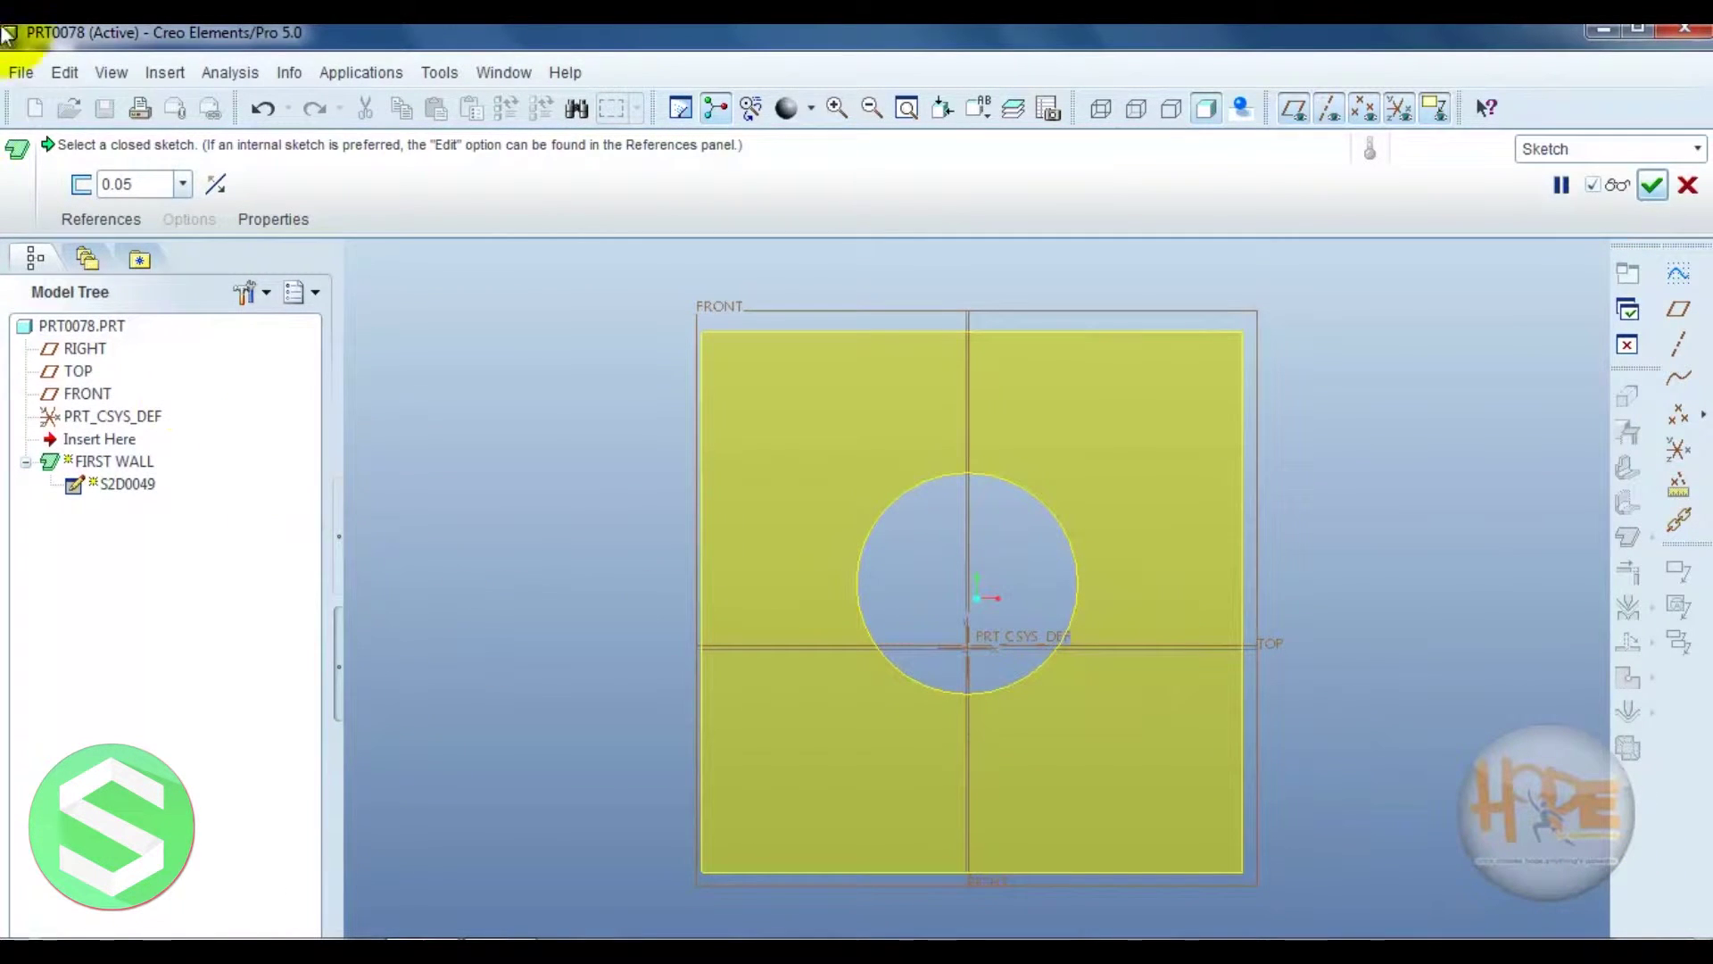
Set the wall thickness to 1.00 and complete the first wall
double_click(145, 182)
text(1)
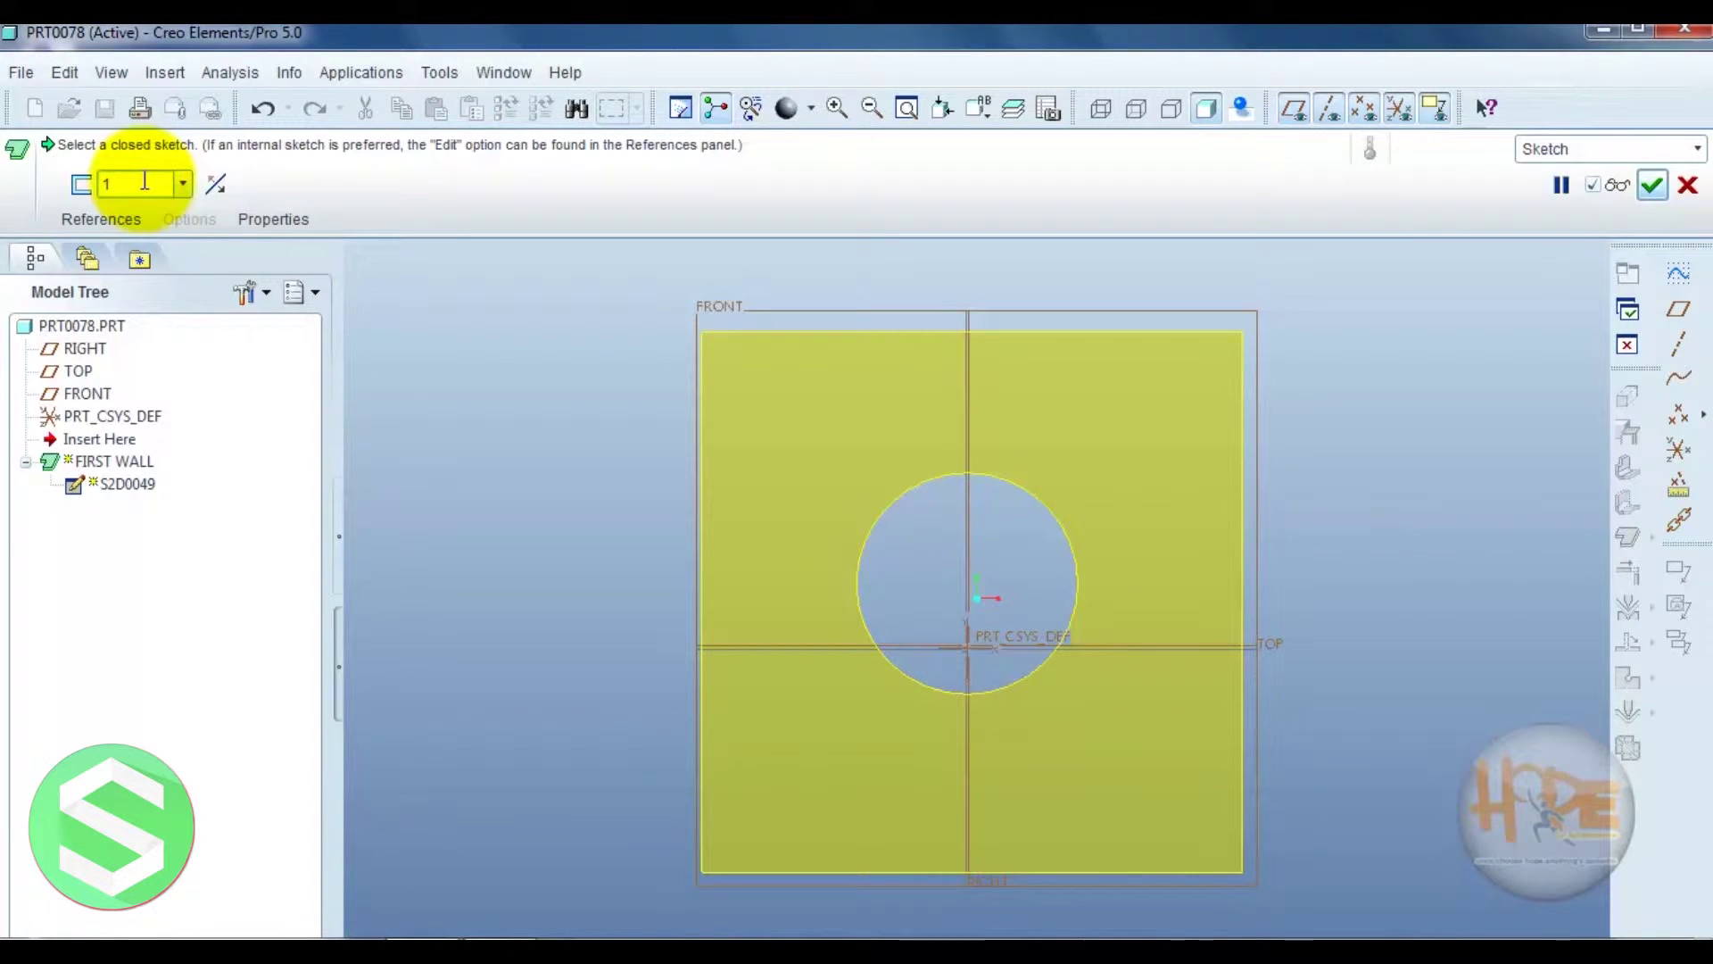
key(Return)
middle_drag(700, 651, 723, 497)
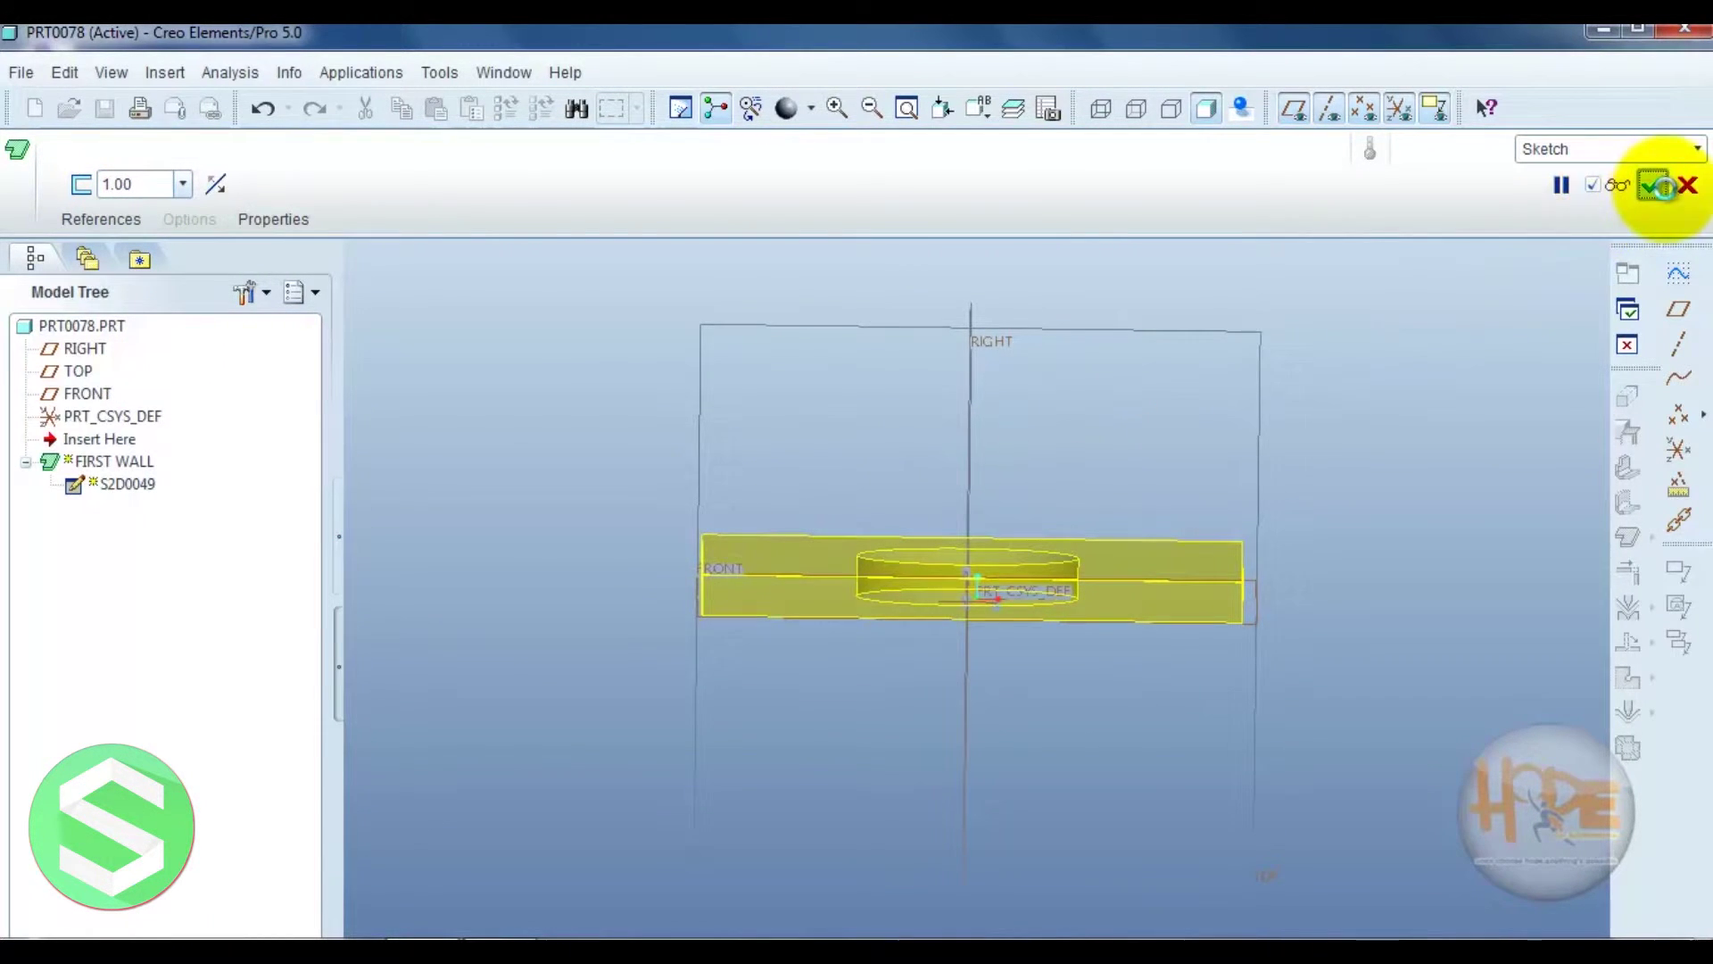
click(1657, 186)
Orbit the plate to inspect its edge and central hole, then start Flange 1
mouse_move(849, 482)
middle_down()
mouse_move(856, 558)
mouse_move(785, 524)
mouse_move(892, 502)
mouse_move(864, 429)
mouse_move(918, 482)
mouse_move(815, 463)
mouse_move(915, 488)
mouse_move(860, 466)
mouse_move(899, 432)
mouse_move(910, 459)
mouse_move(872, 553)
mouse_move(890, 620)
mouse_move(956, 619)
mouse_move(855, 629)
middle_up()
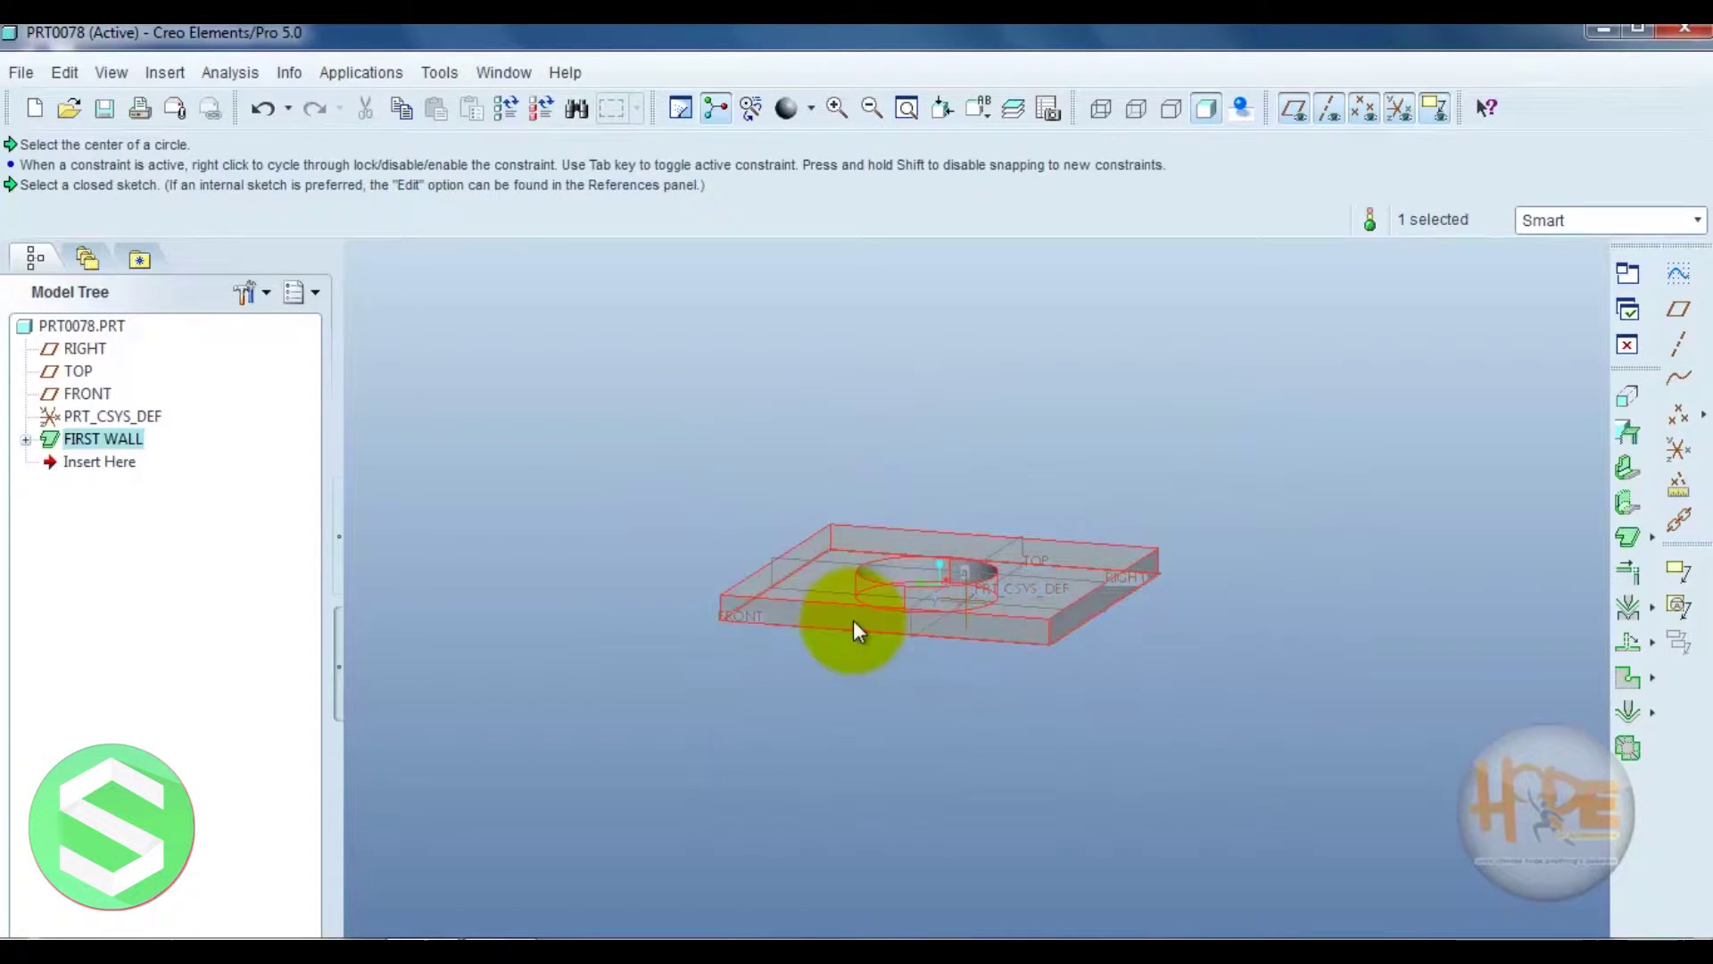
middle_drag(1014, 745, 810, 623)
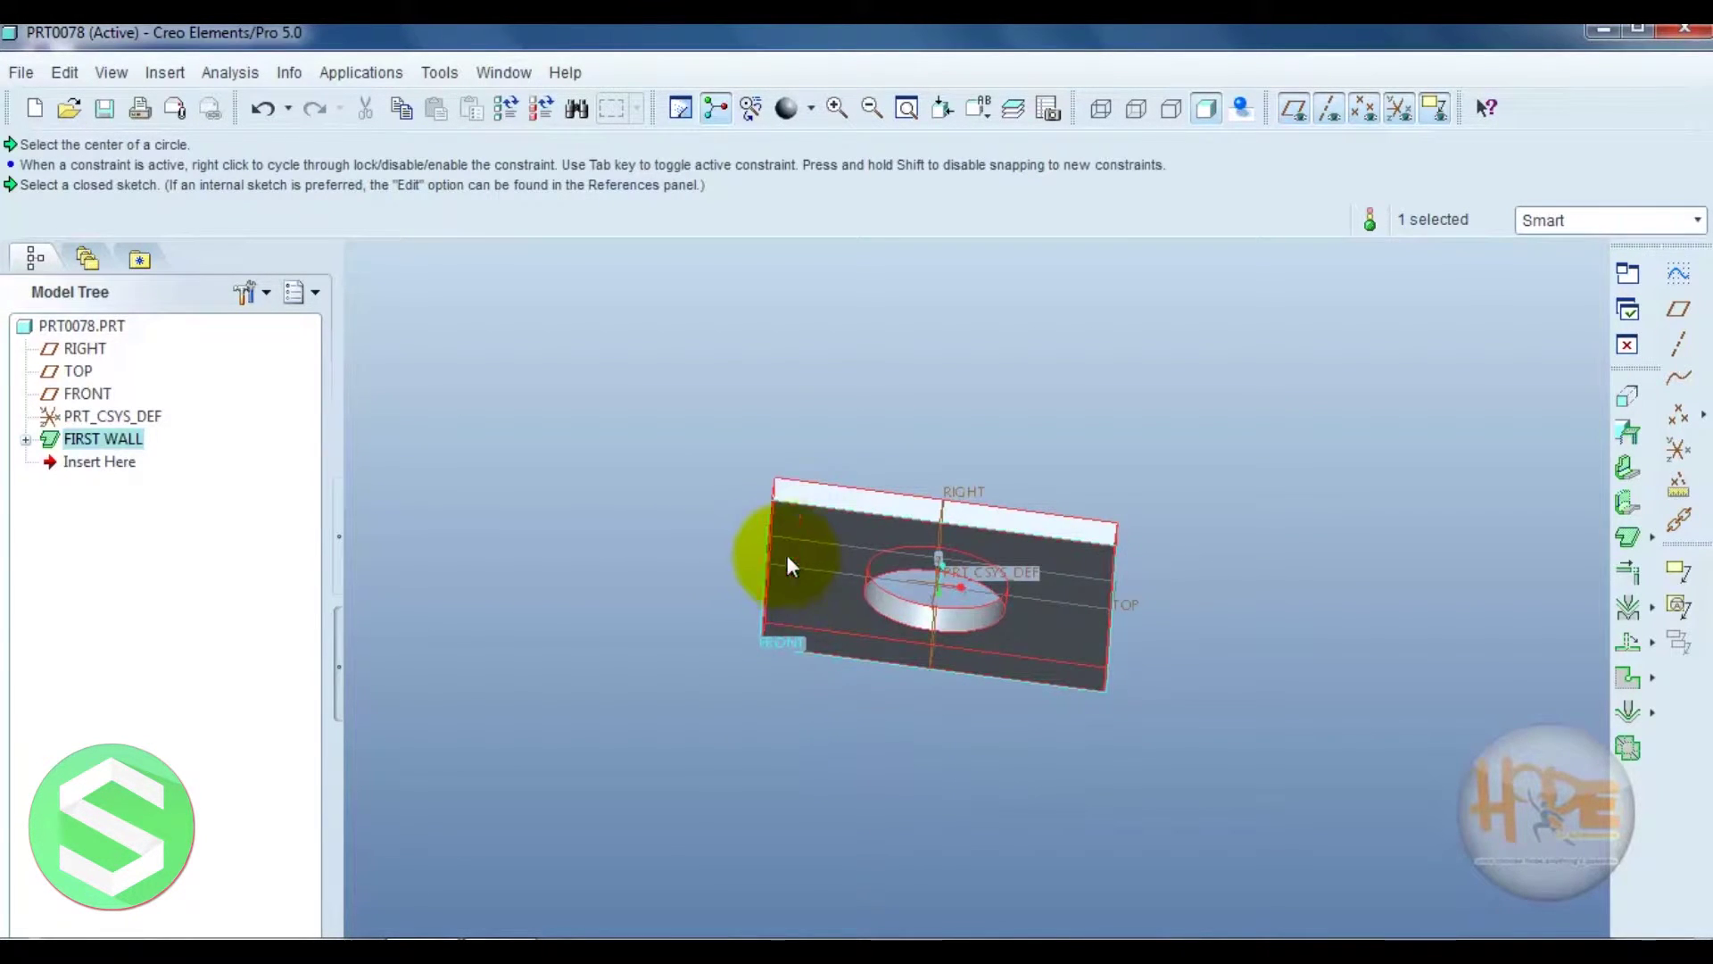
middle_drag(1115, 591, 682, 537)
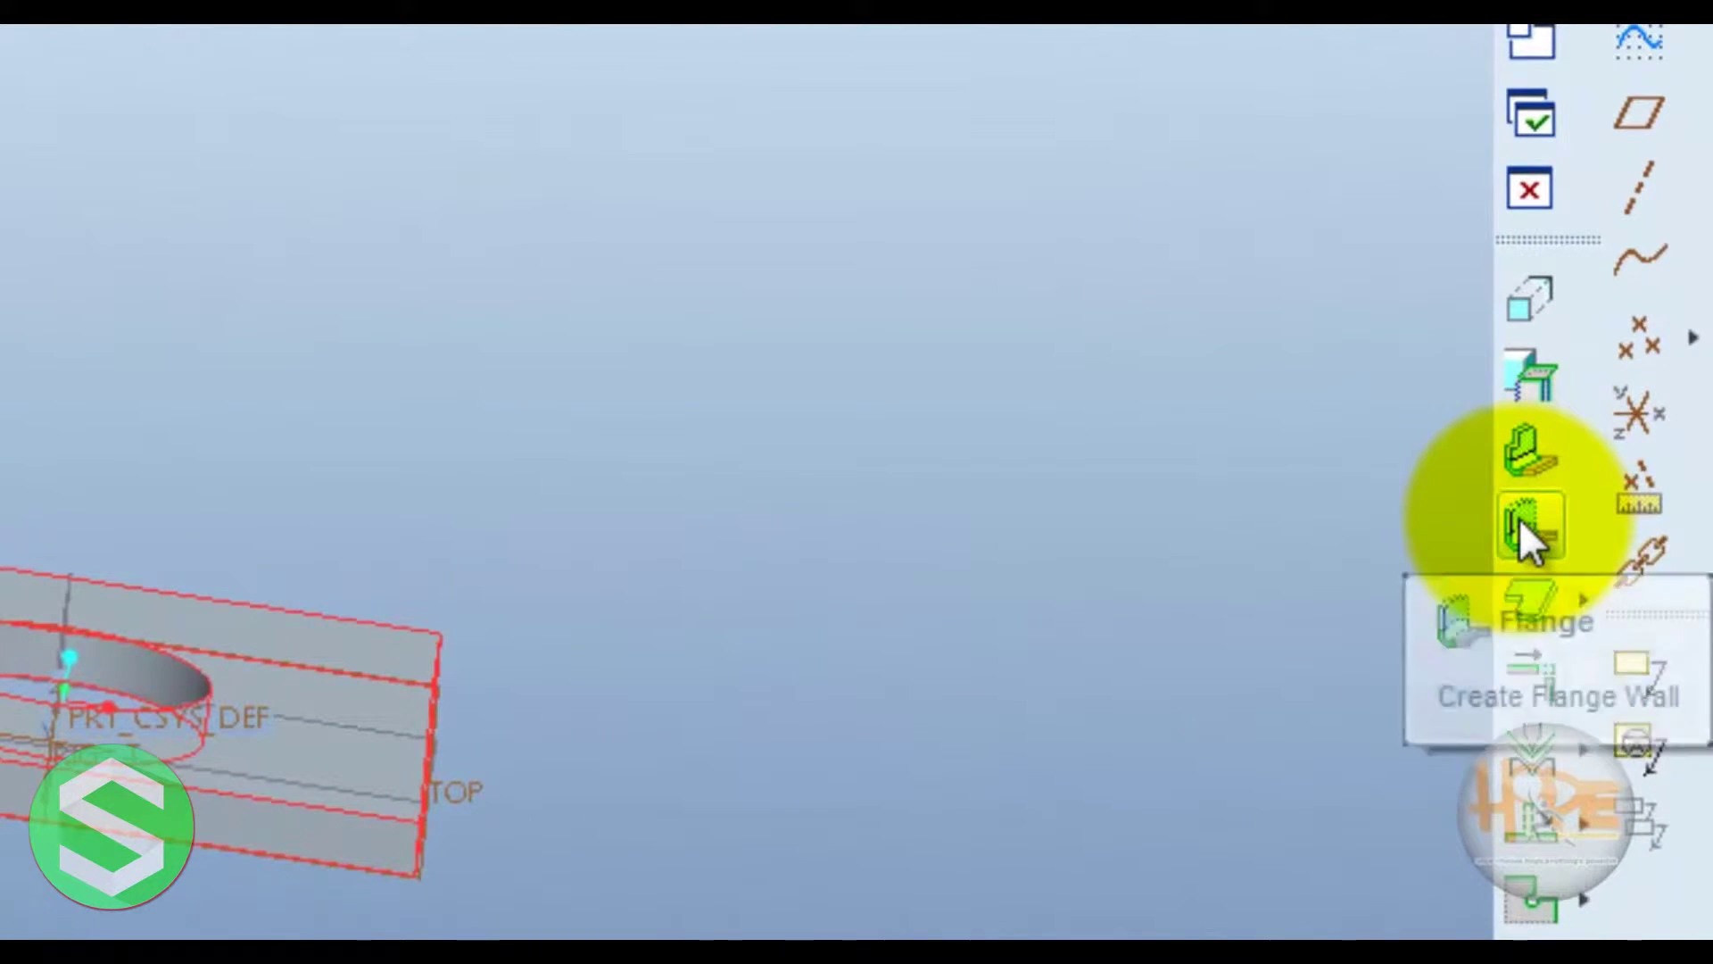
click(1519, 517)
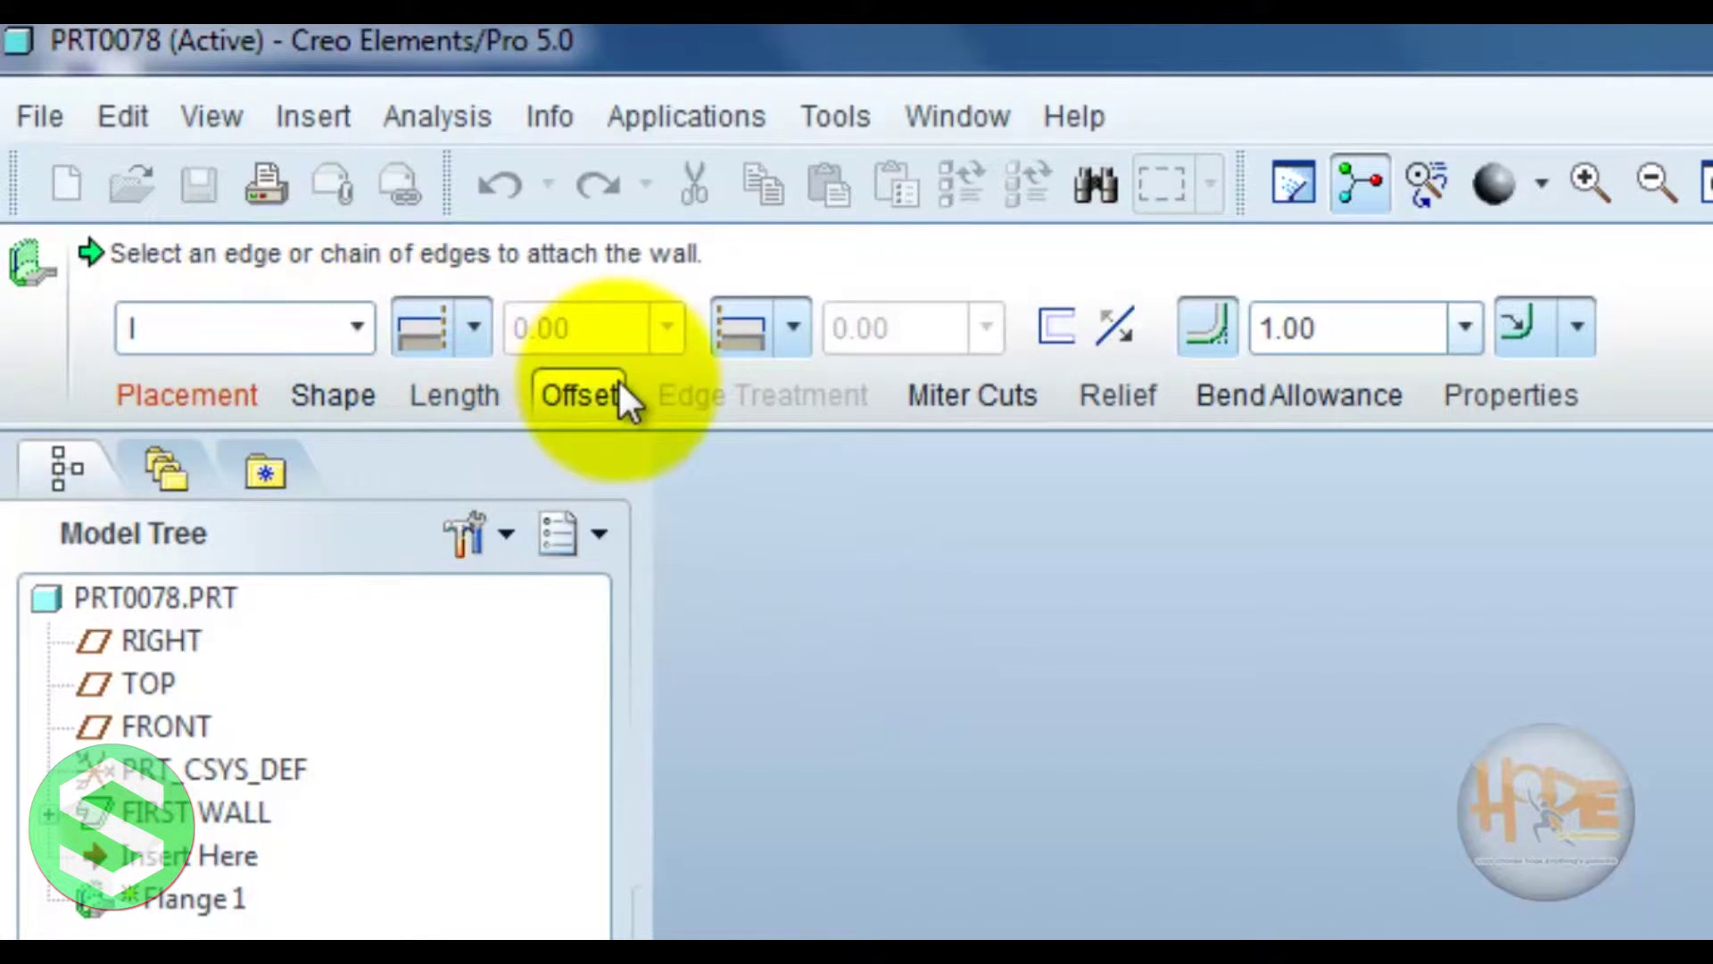
Review the flange's Miter Cuts, Relief and Bend Allowance options, leaving defaults
click(928, 403)
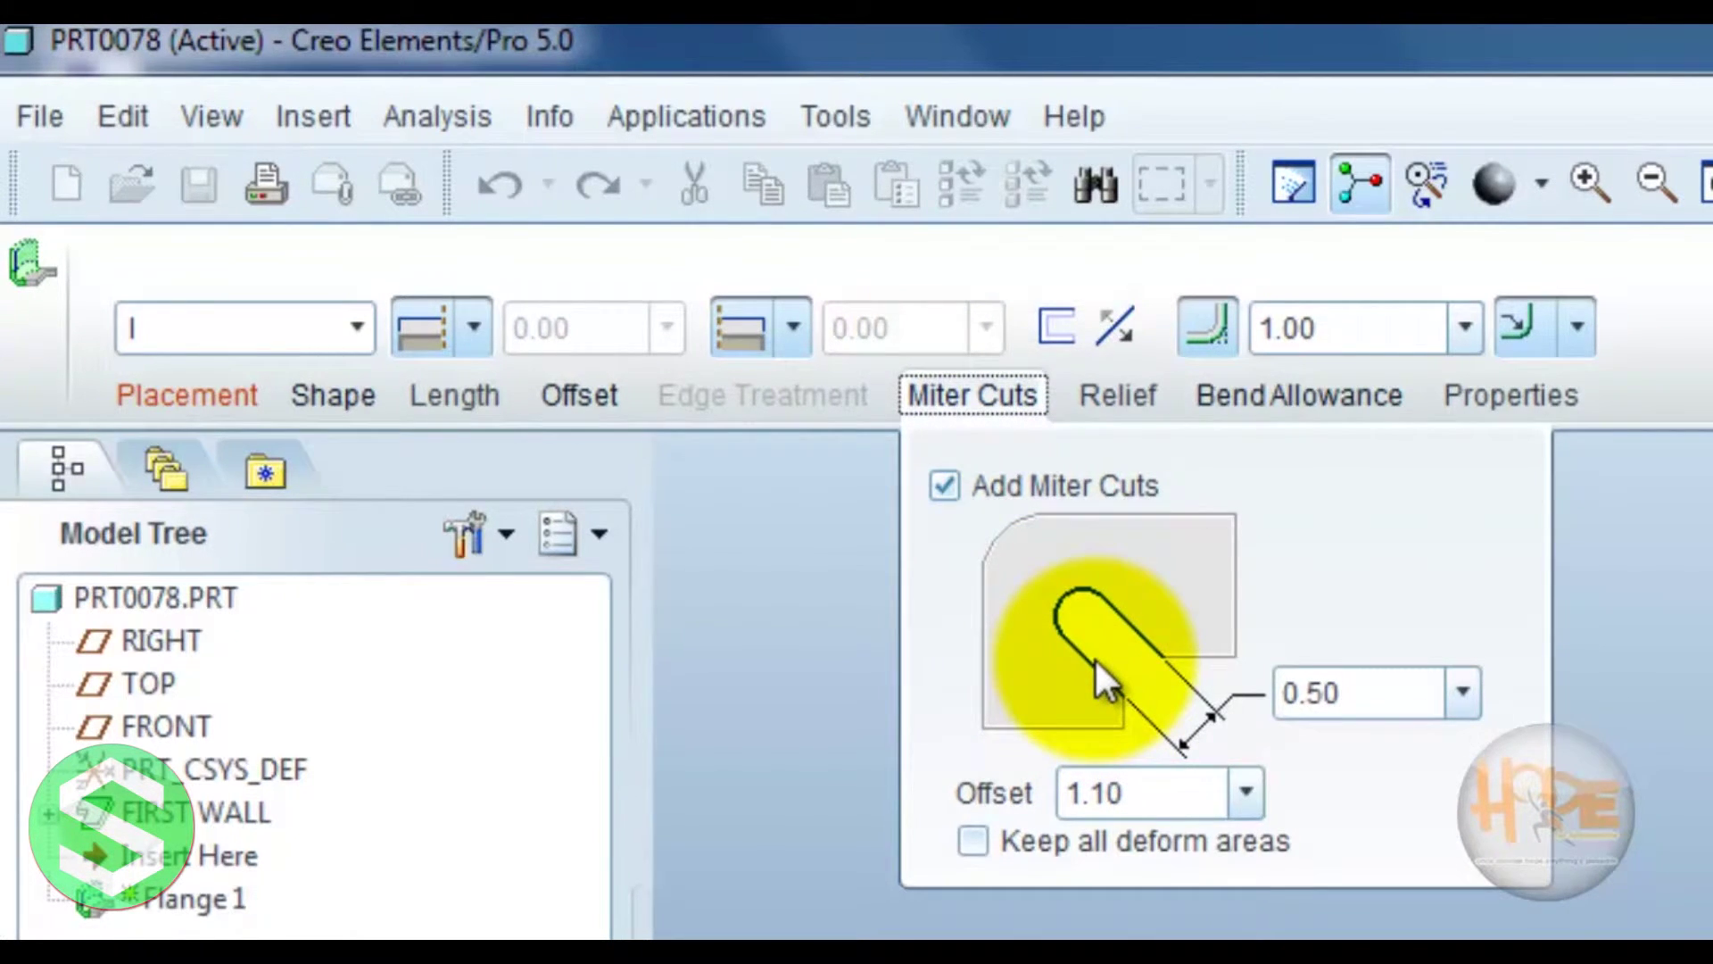
click(1108, 393)
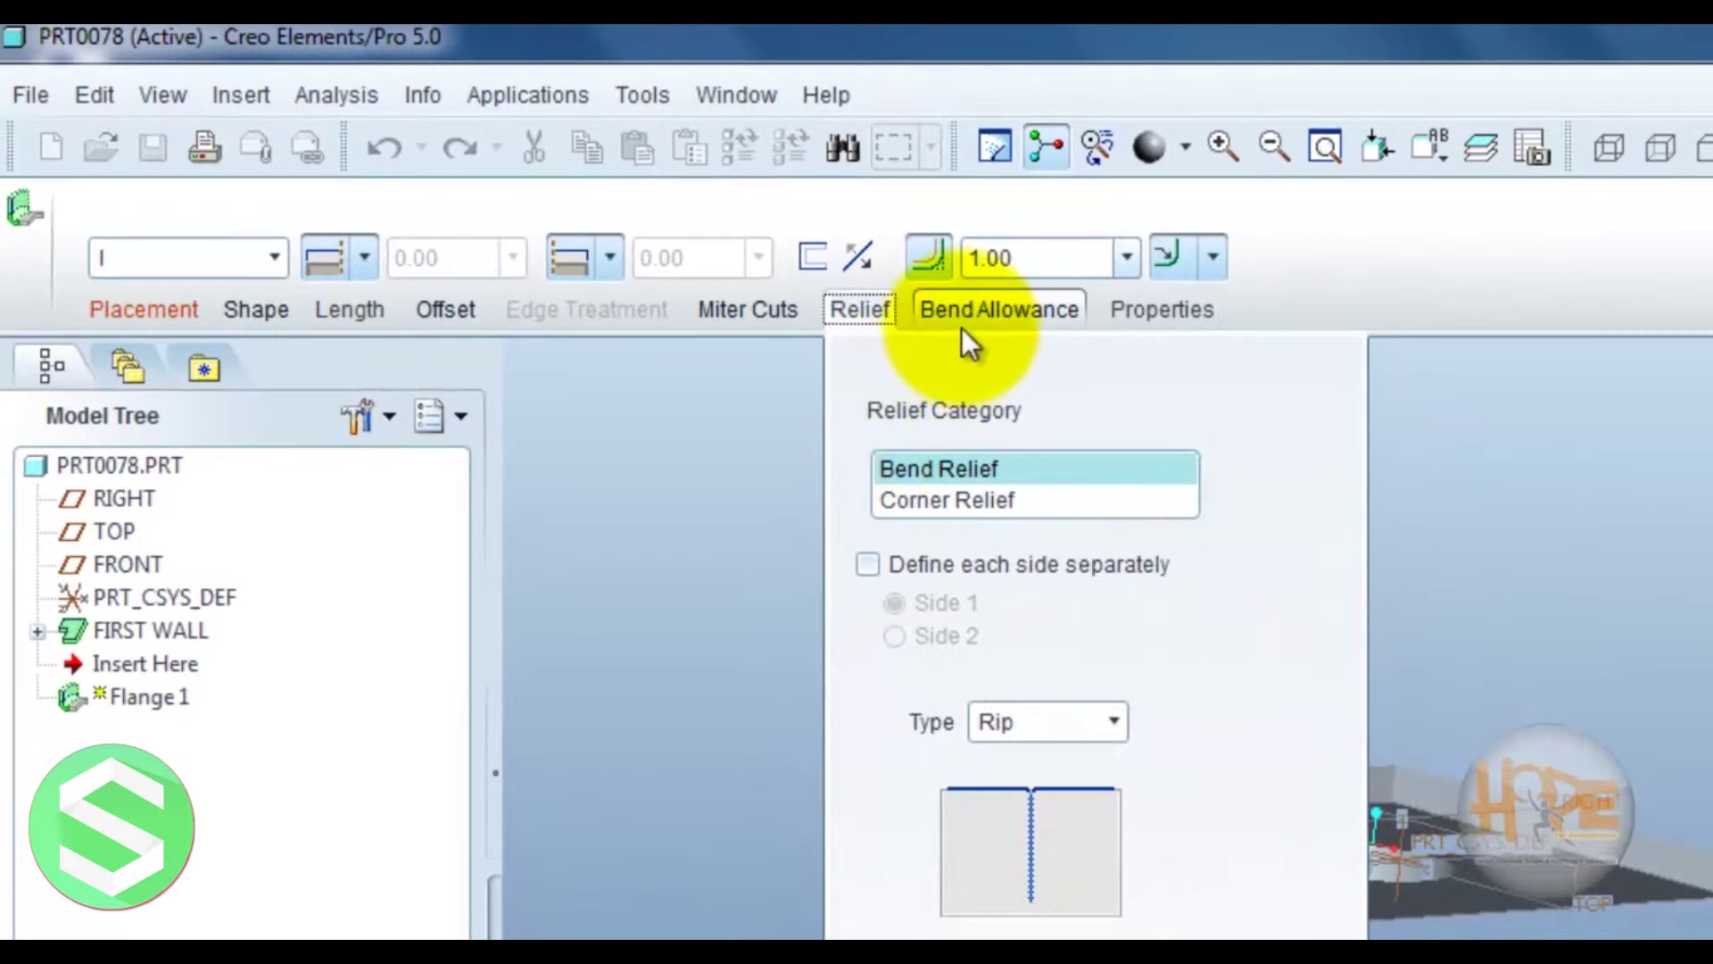
click(970, 322)
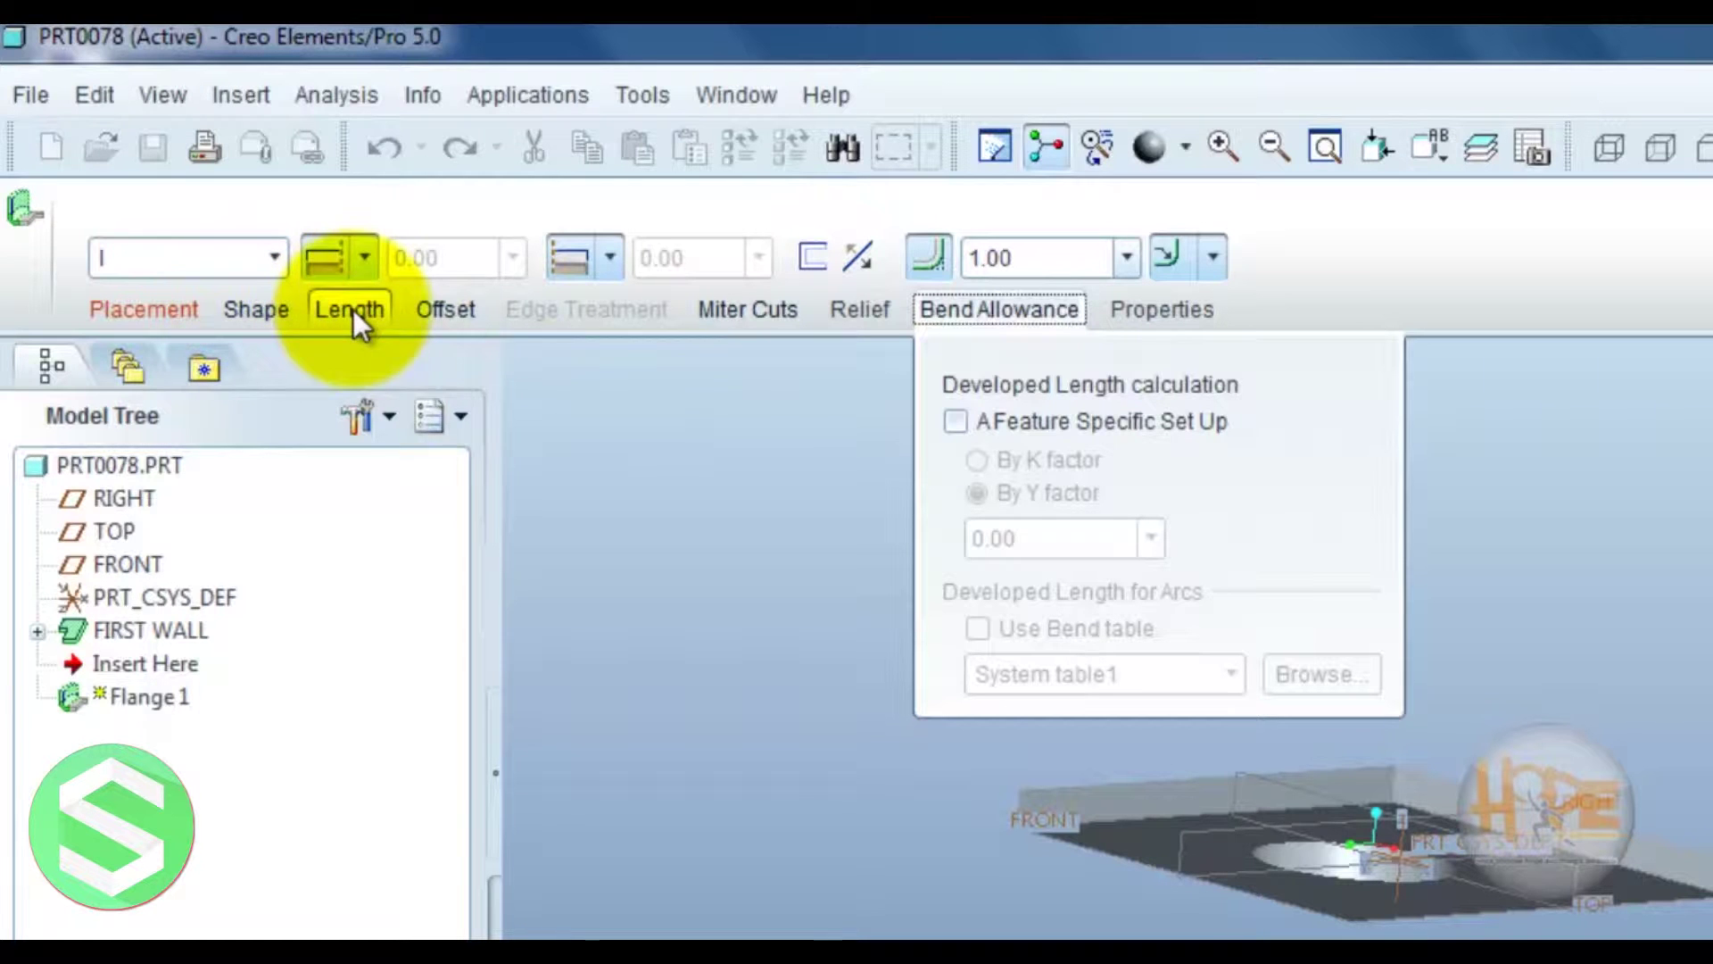
Attach the flange to the base edge, flipped downward at about 89°
click(133, 312)
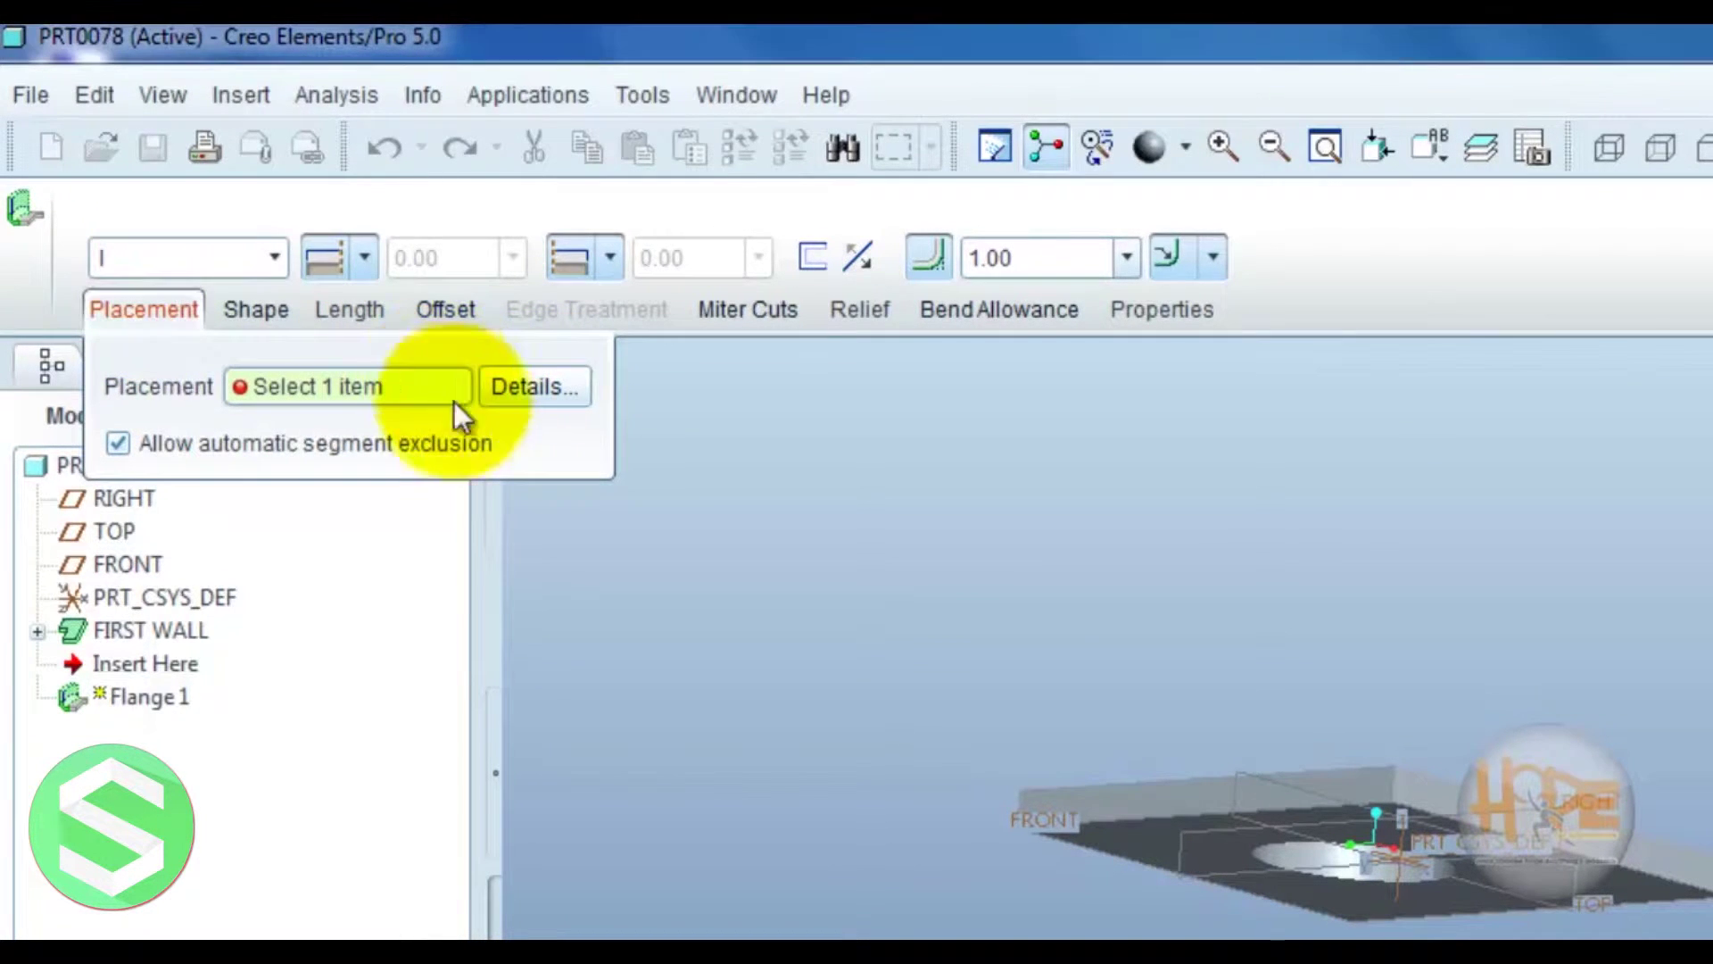
click(1142, 814)
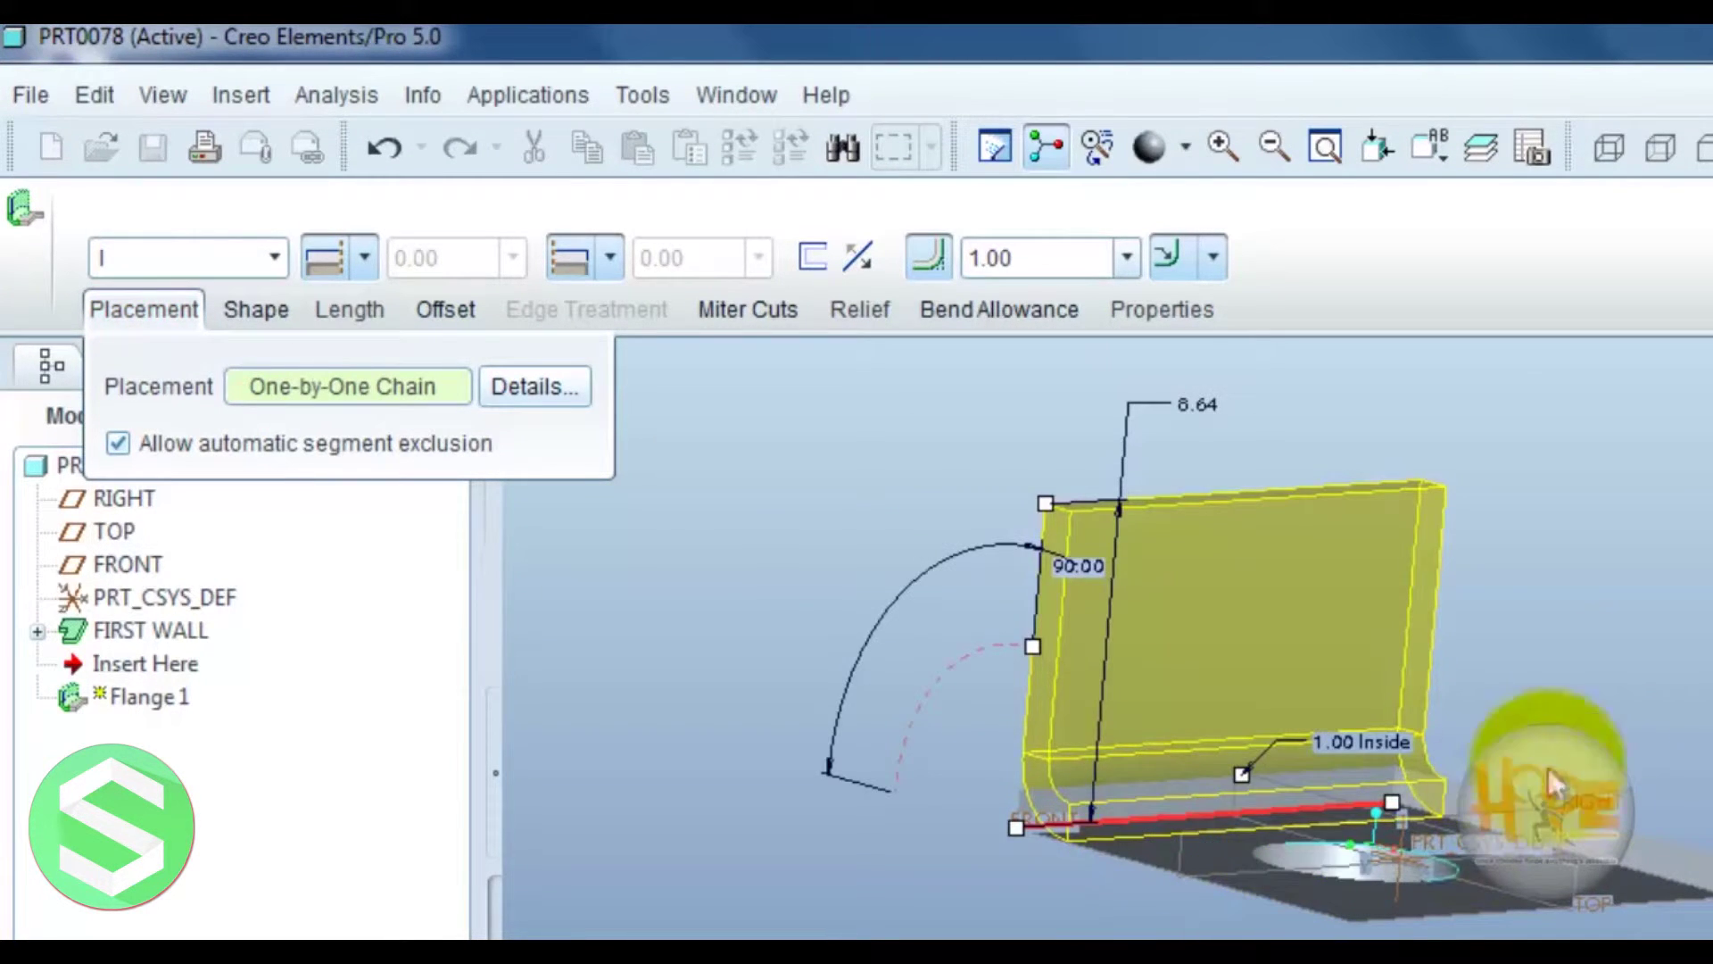
middle_drag(1549, 767, 1464, 685)
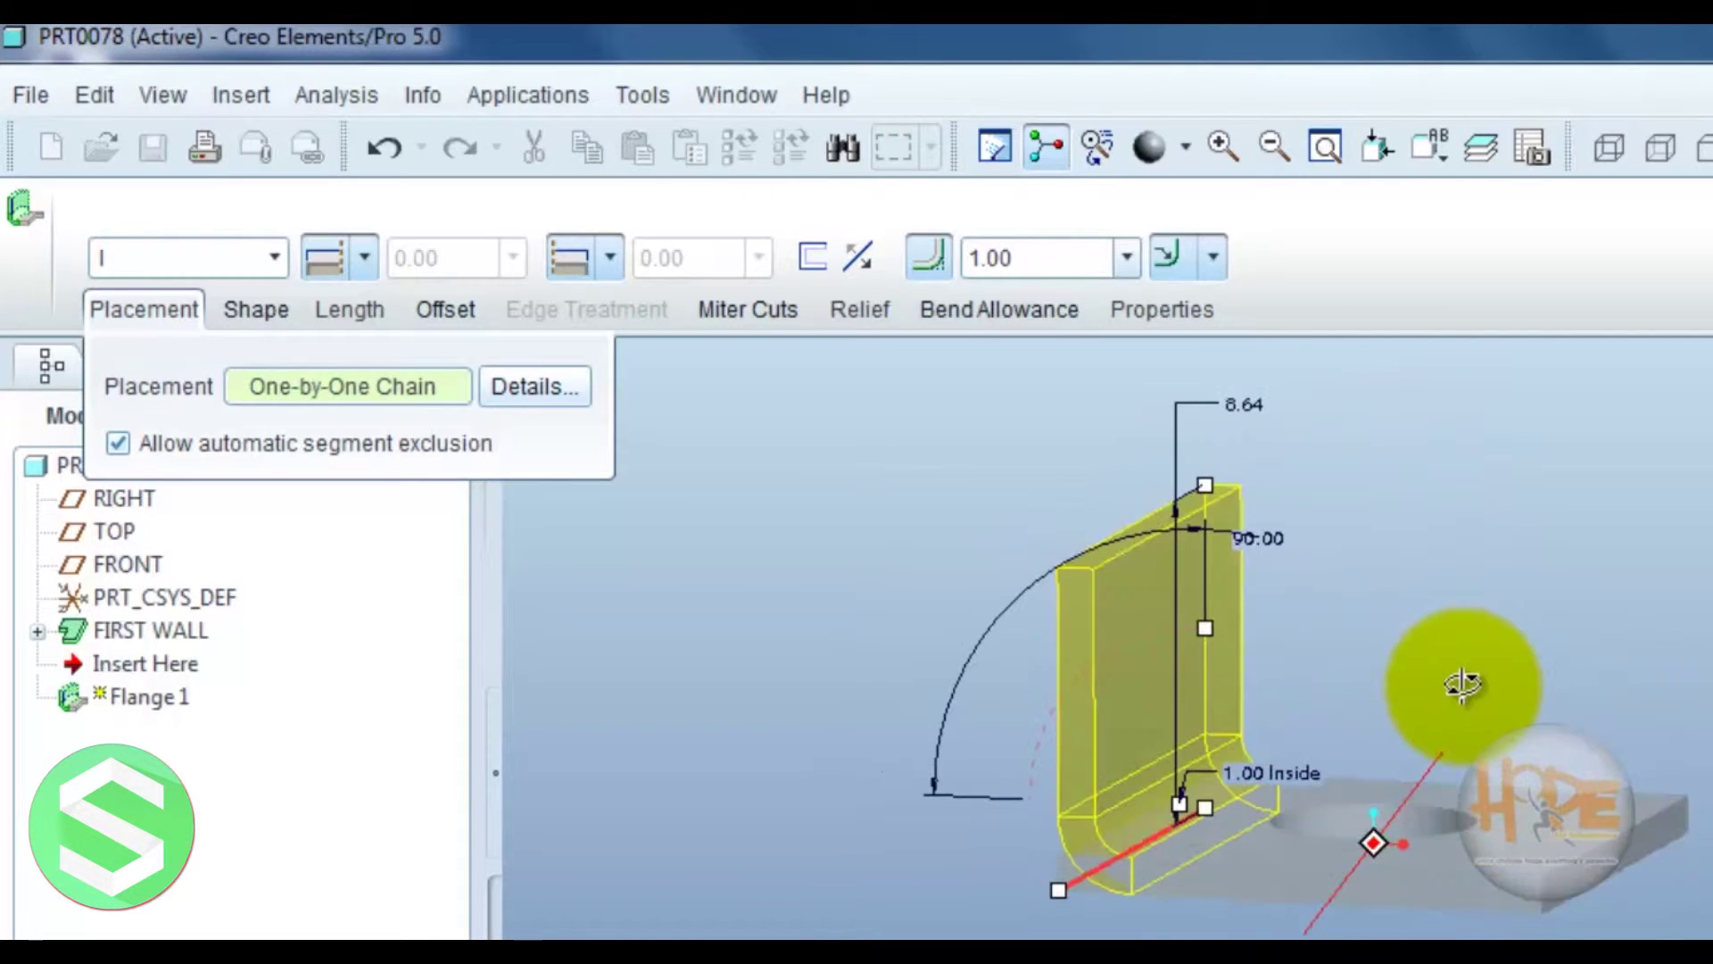
middle_drag(1463, 685, 1511, 688)
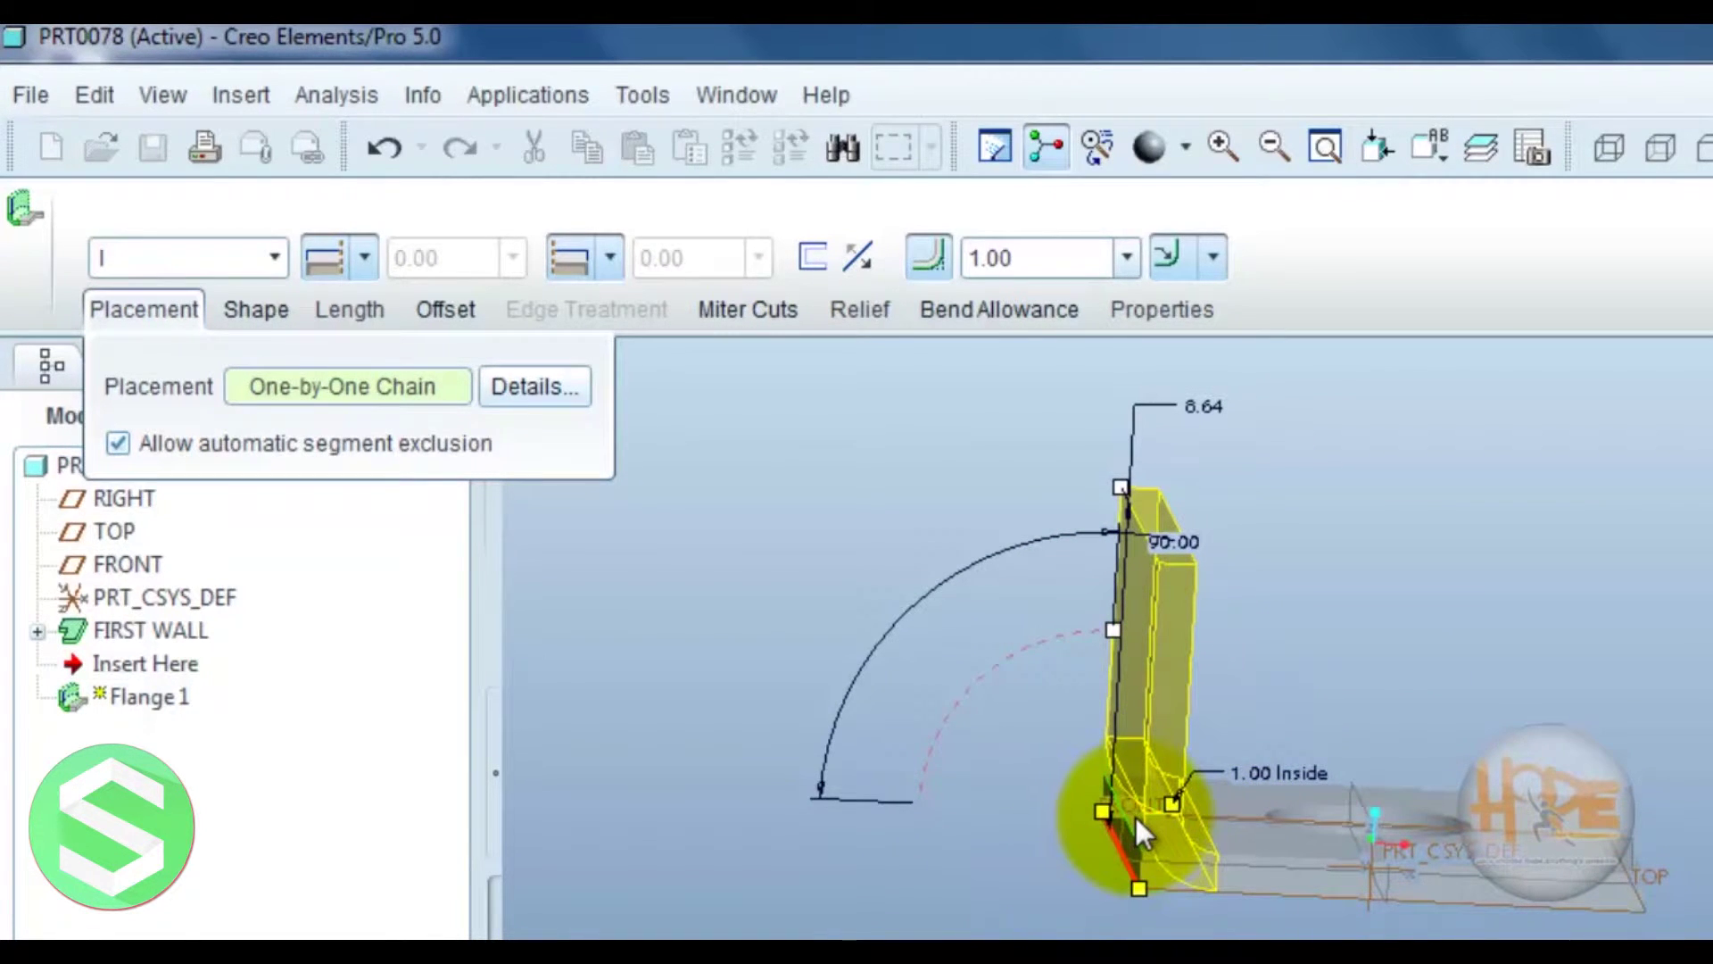
drag(1136, 817, 1240, 927)
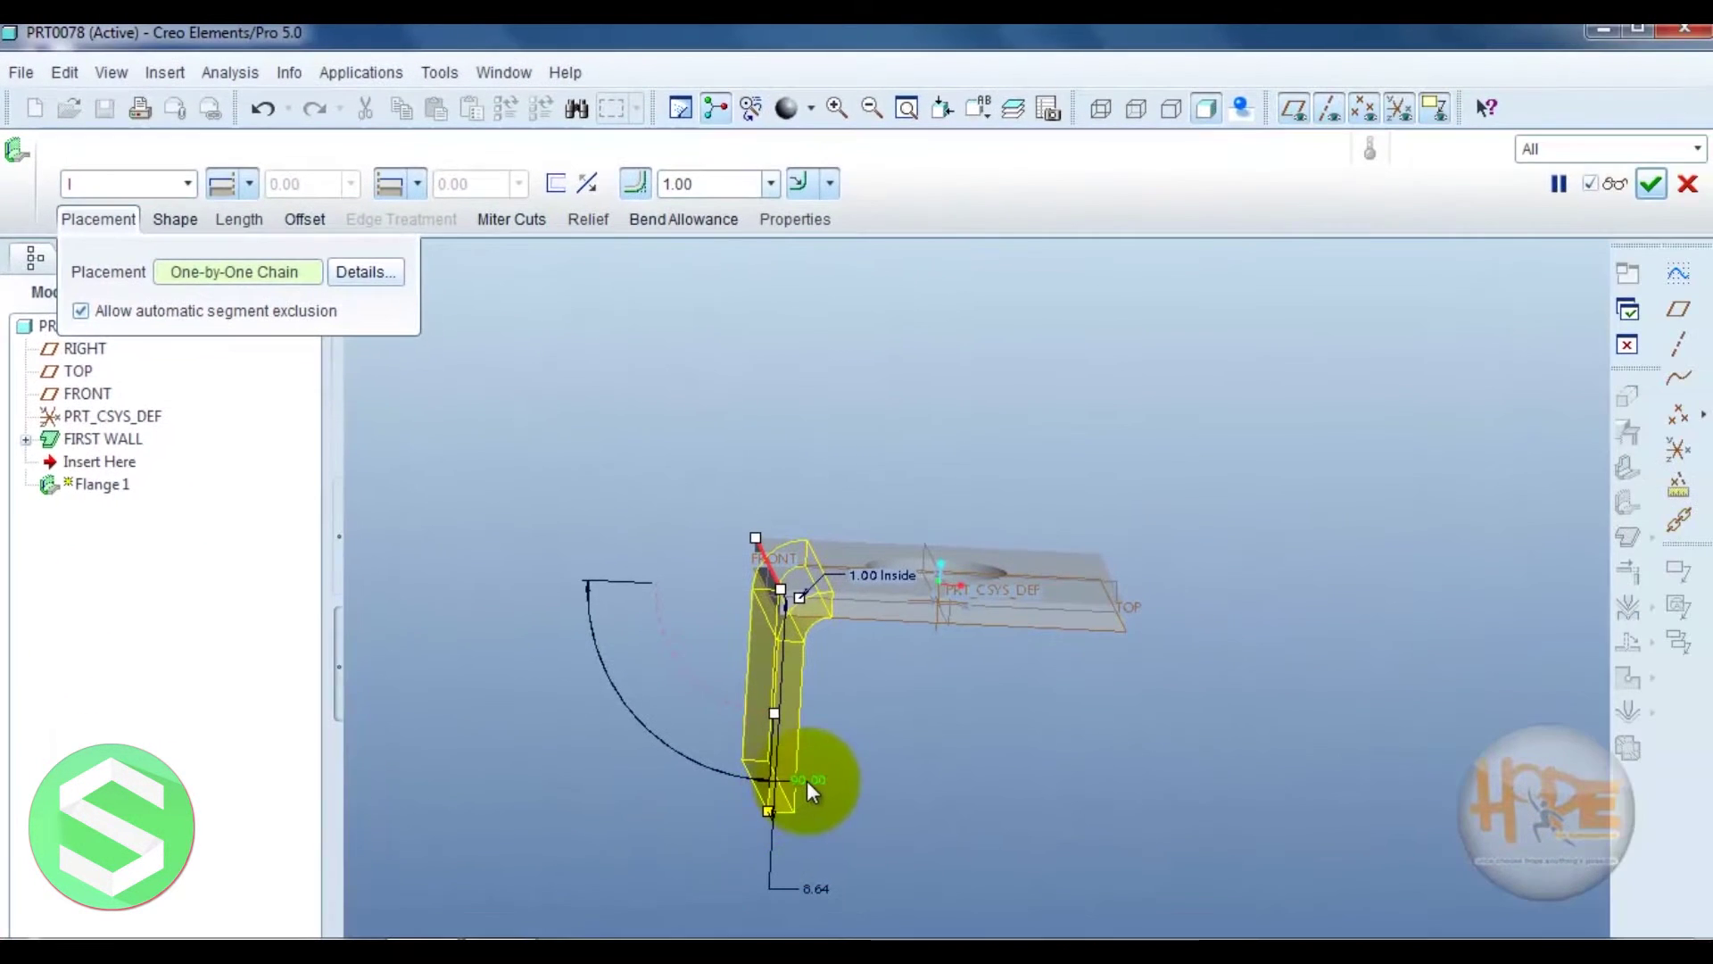
click(102, 222)
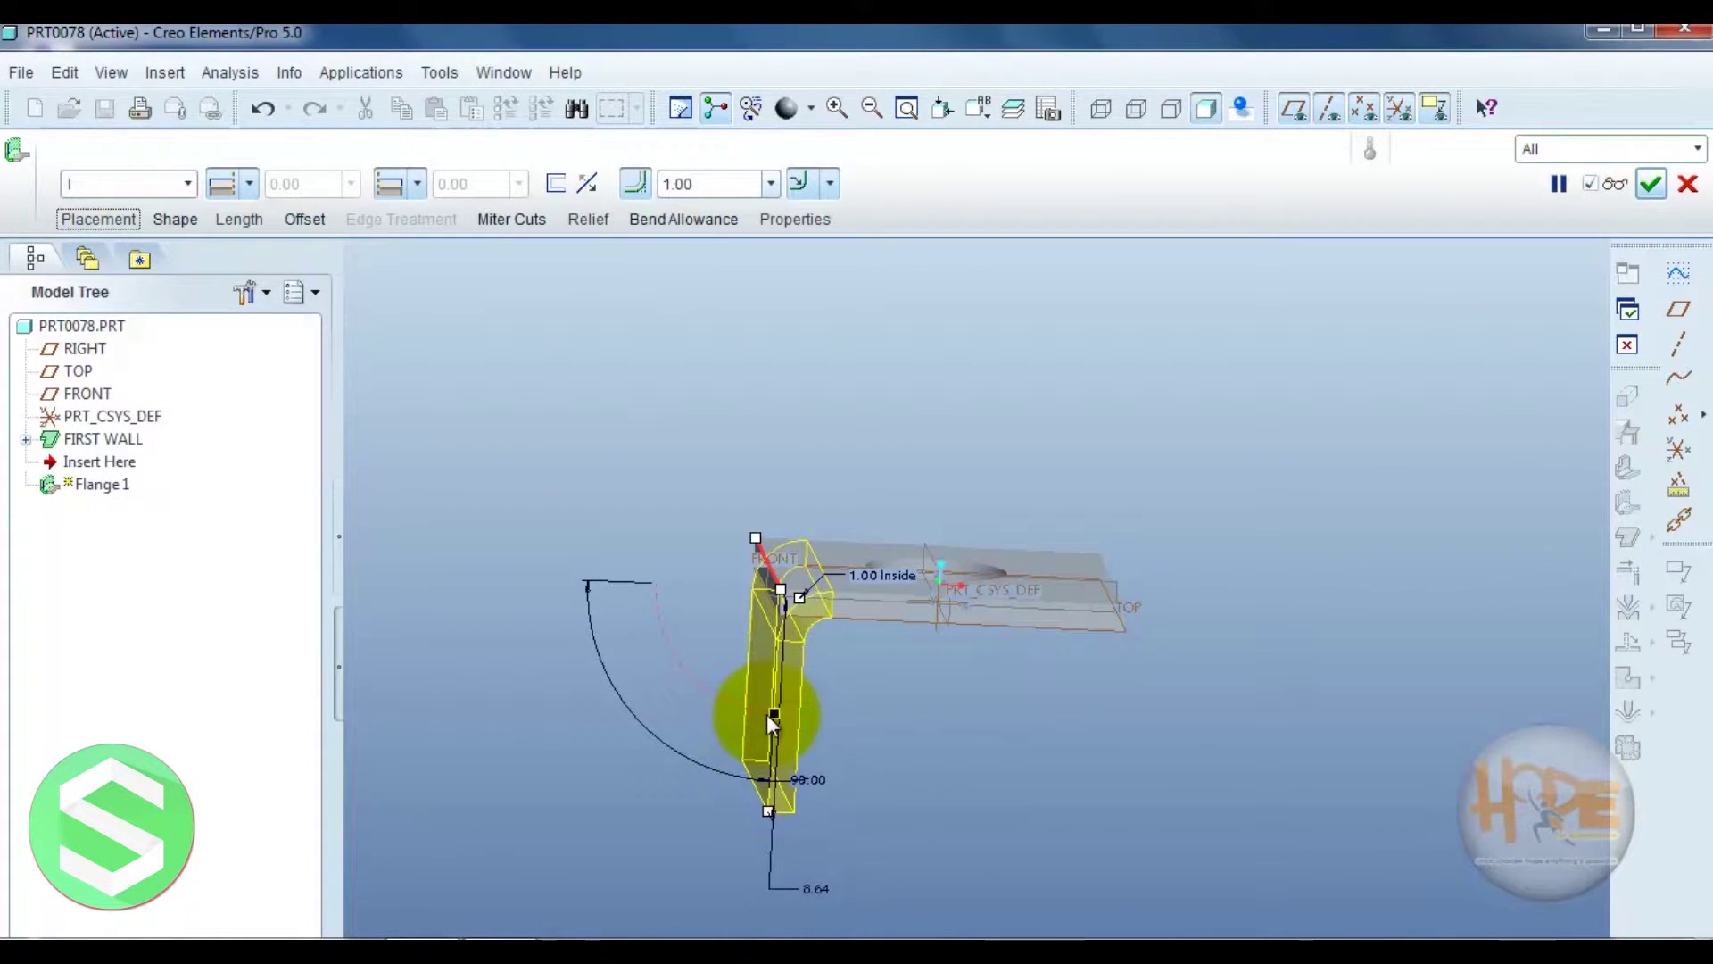
mouse_move(771, 714)
mouse_down()
mouse_move(677, 468)
mouse_move(667, 528)
mouse_move(781, 735)
mouse_move(767, 722)
mouse_up()
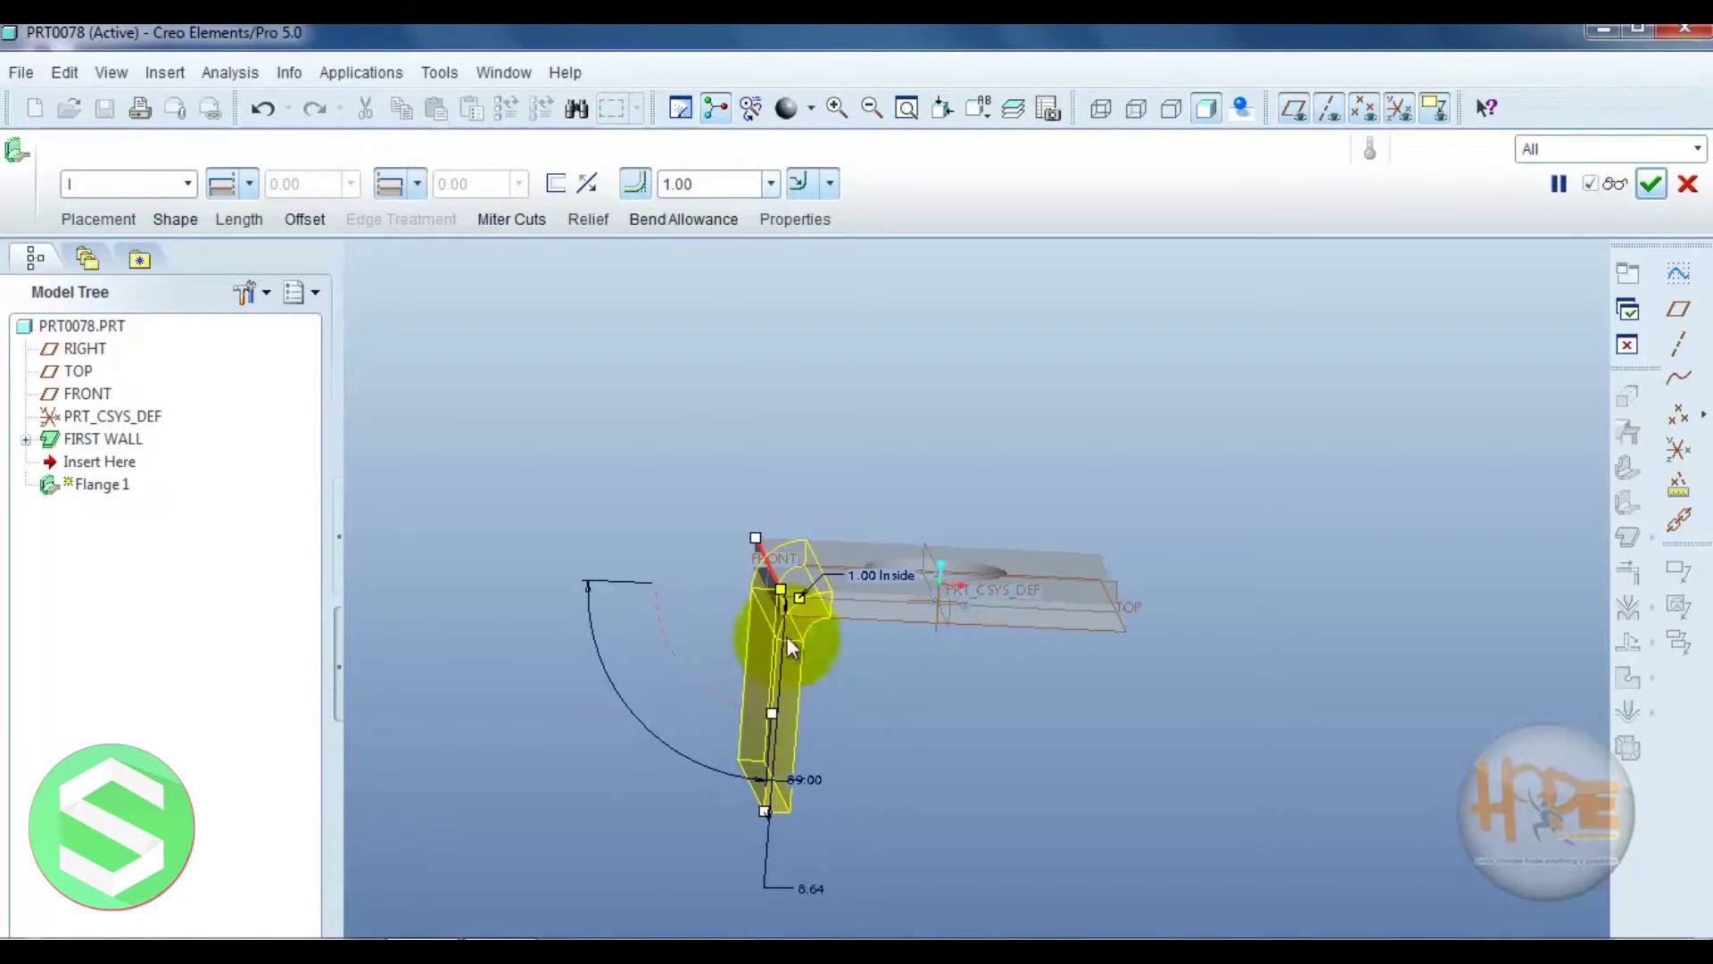
Trim the flange ends inward from the wall corners by 1.13 and 1.25
mouse_move(833, 657)
middle_down()
mouse_move(1014, 662)
mouse_move(971, 689)
middle_up()
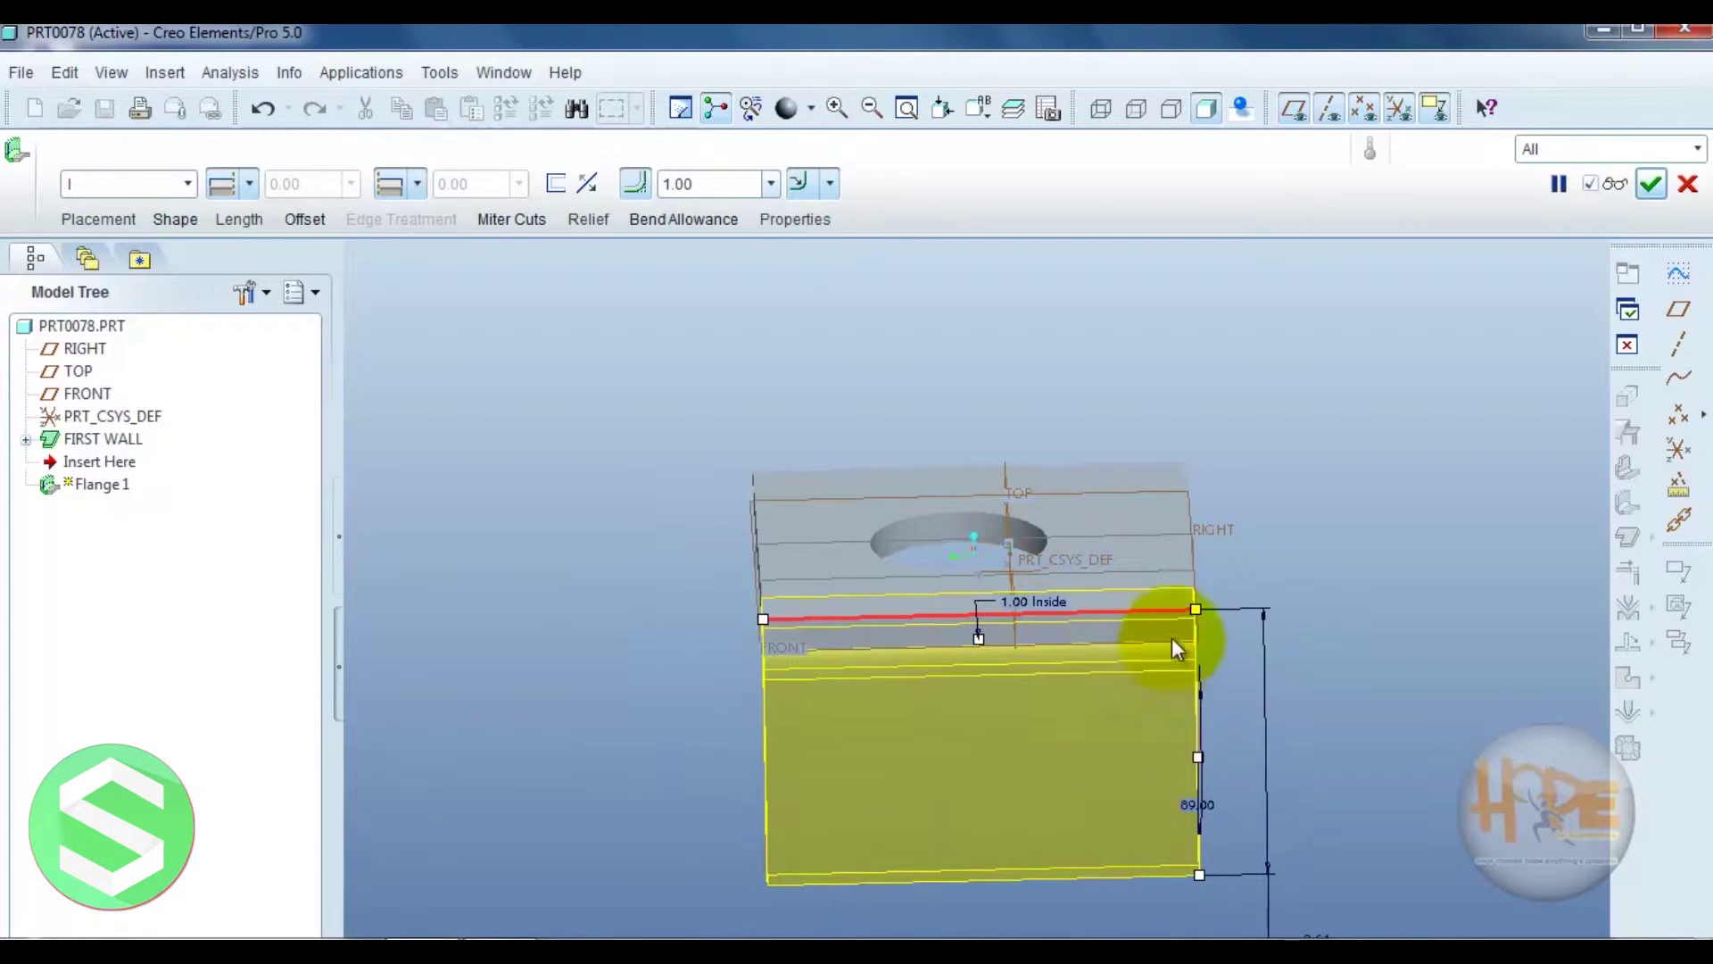
click(1196, 609)
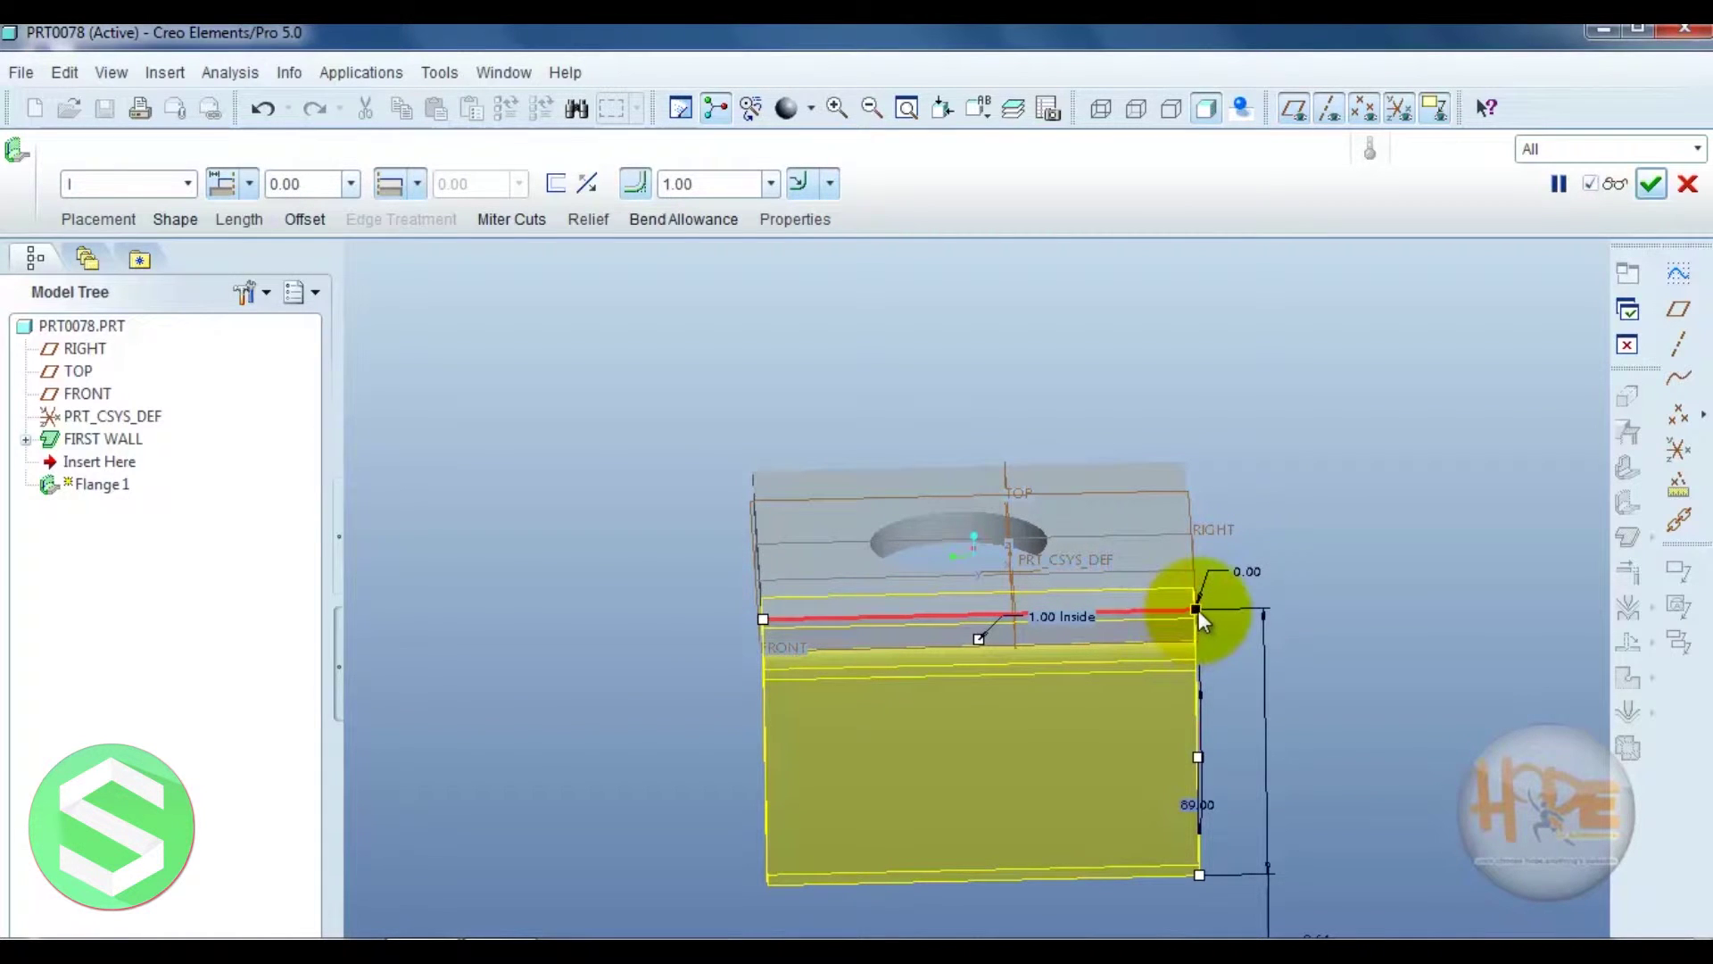
drag(1196, 609, 1158, 612)
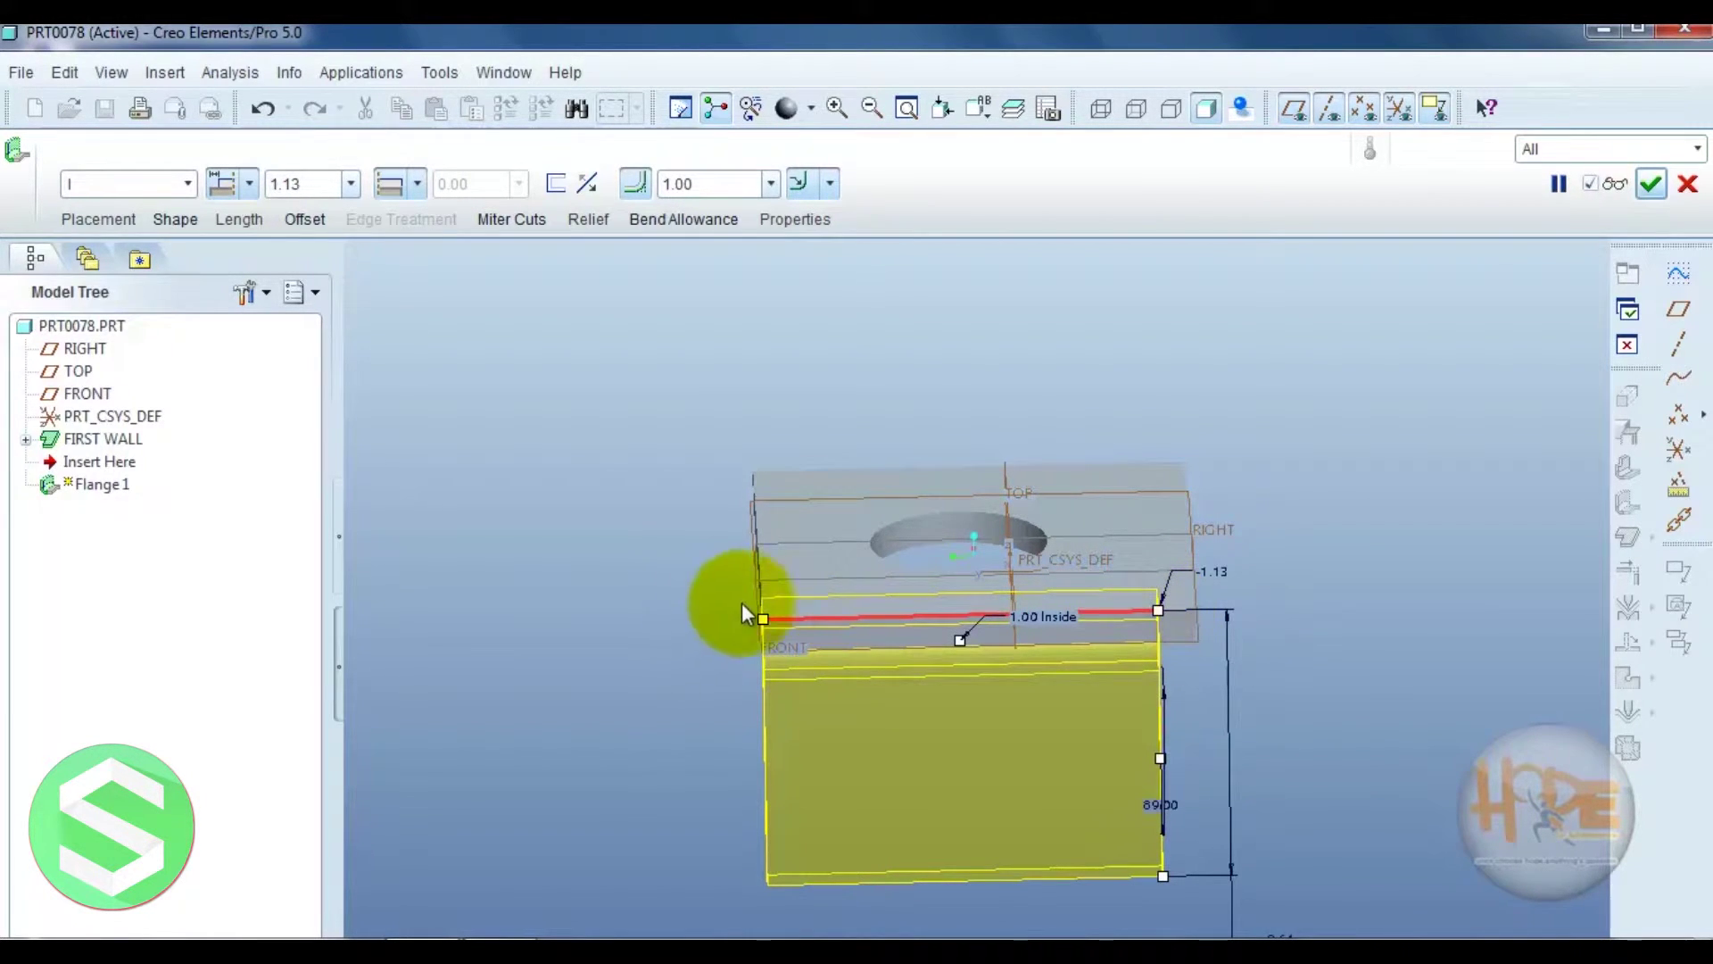
drag(766, 617, 804, 615)
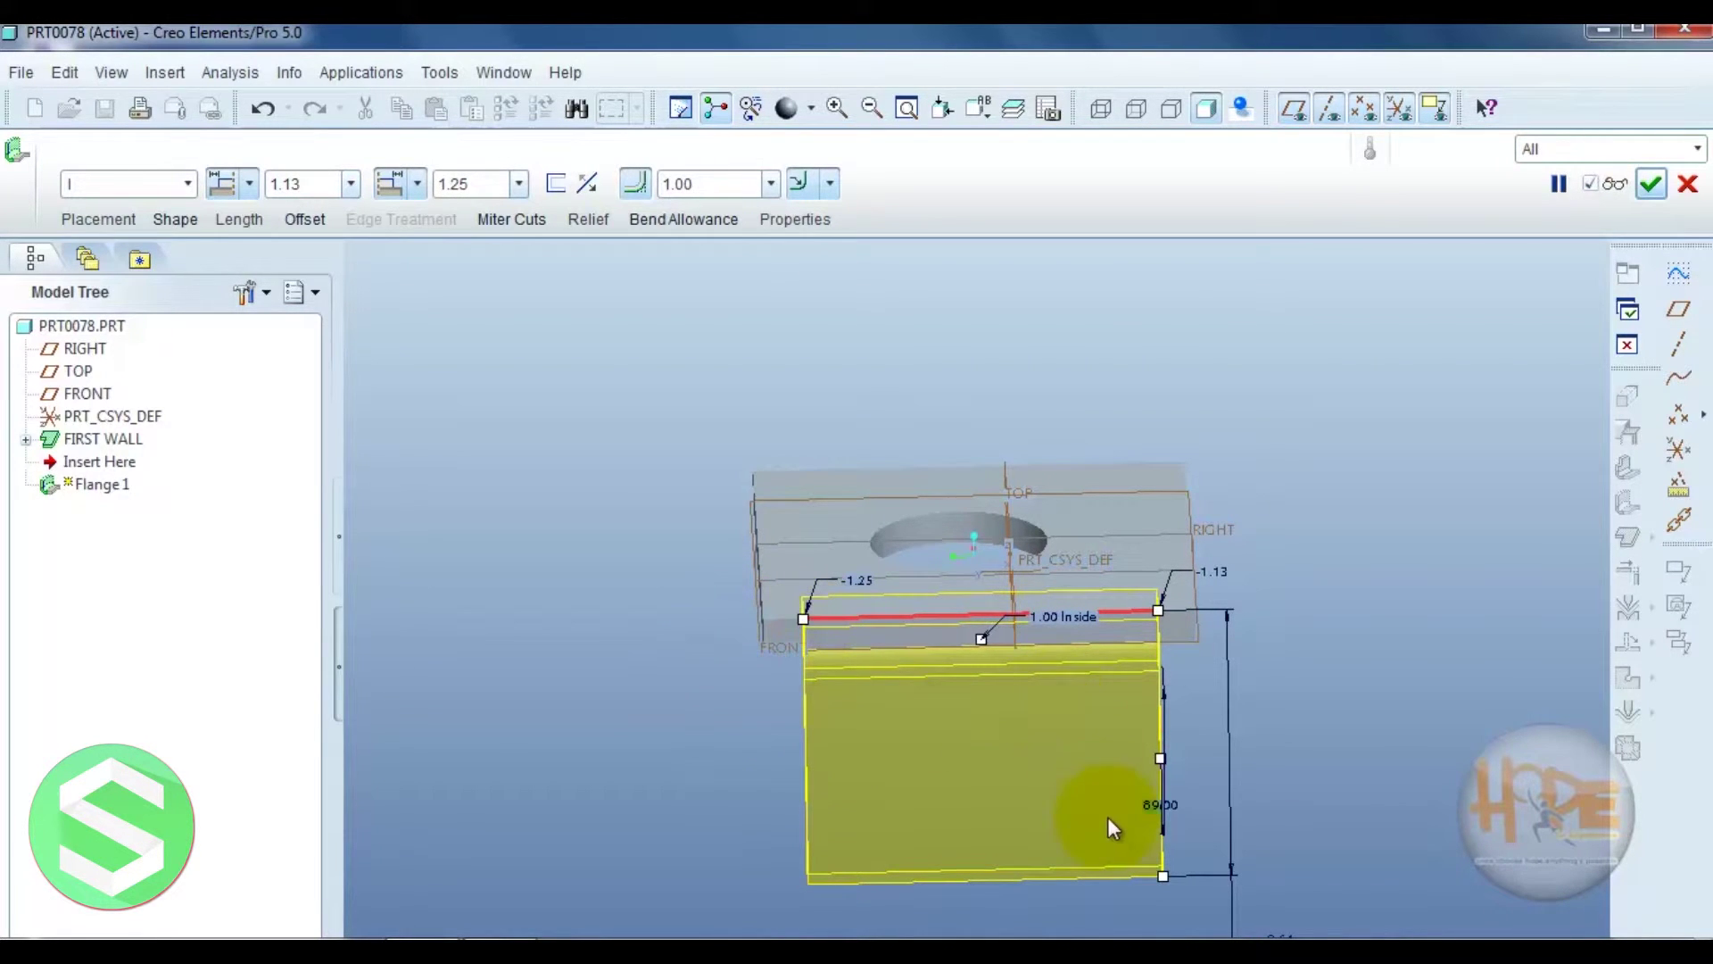
mouse_move(1106, 816)
middle_down()
mouse_move(987, 785)
mouse_move(1006, 822)
mouse_move(956, 708)
mouse_move(1010, 757)
middle_up()
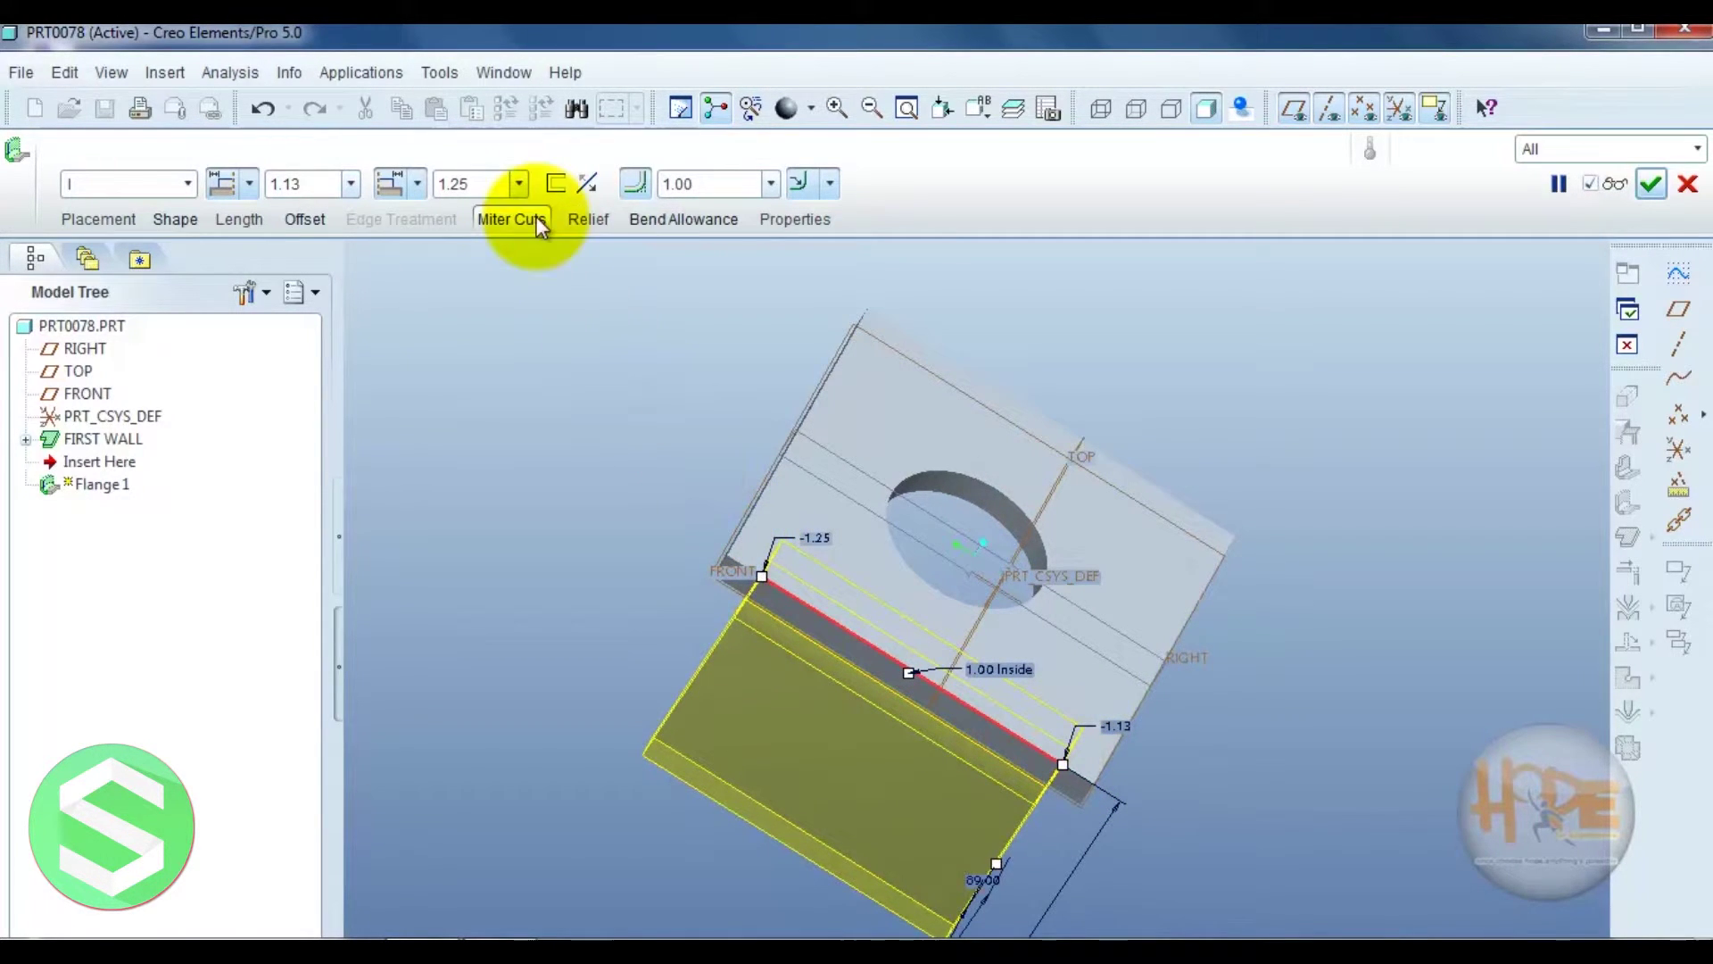
Try side 1 relief types No Relief, Stretch and Rectangular, settling on Obround
click(589, 218)
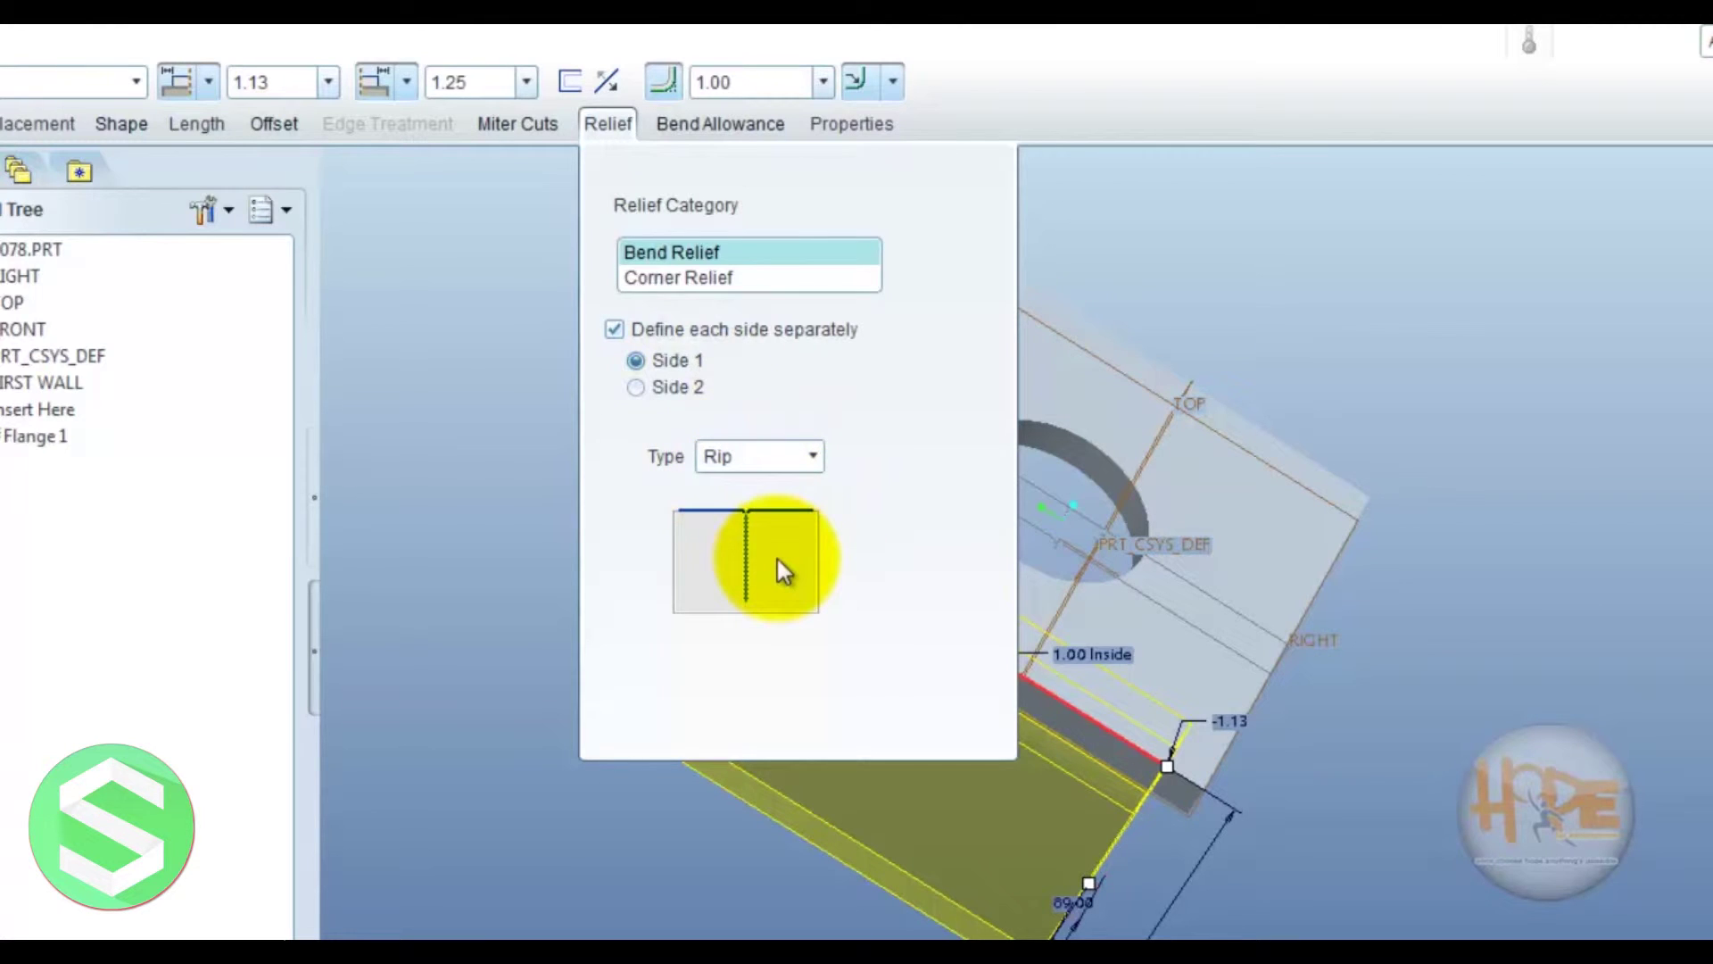
click(805, 454)
click(785, 489)
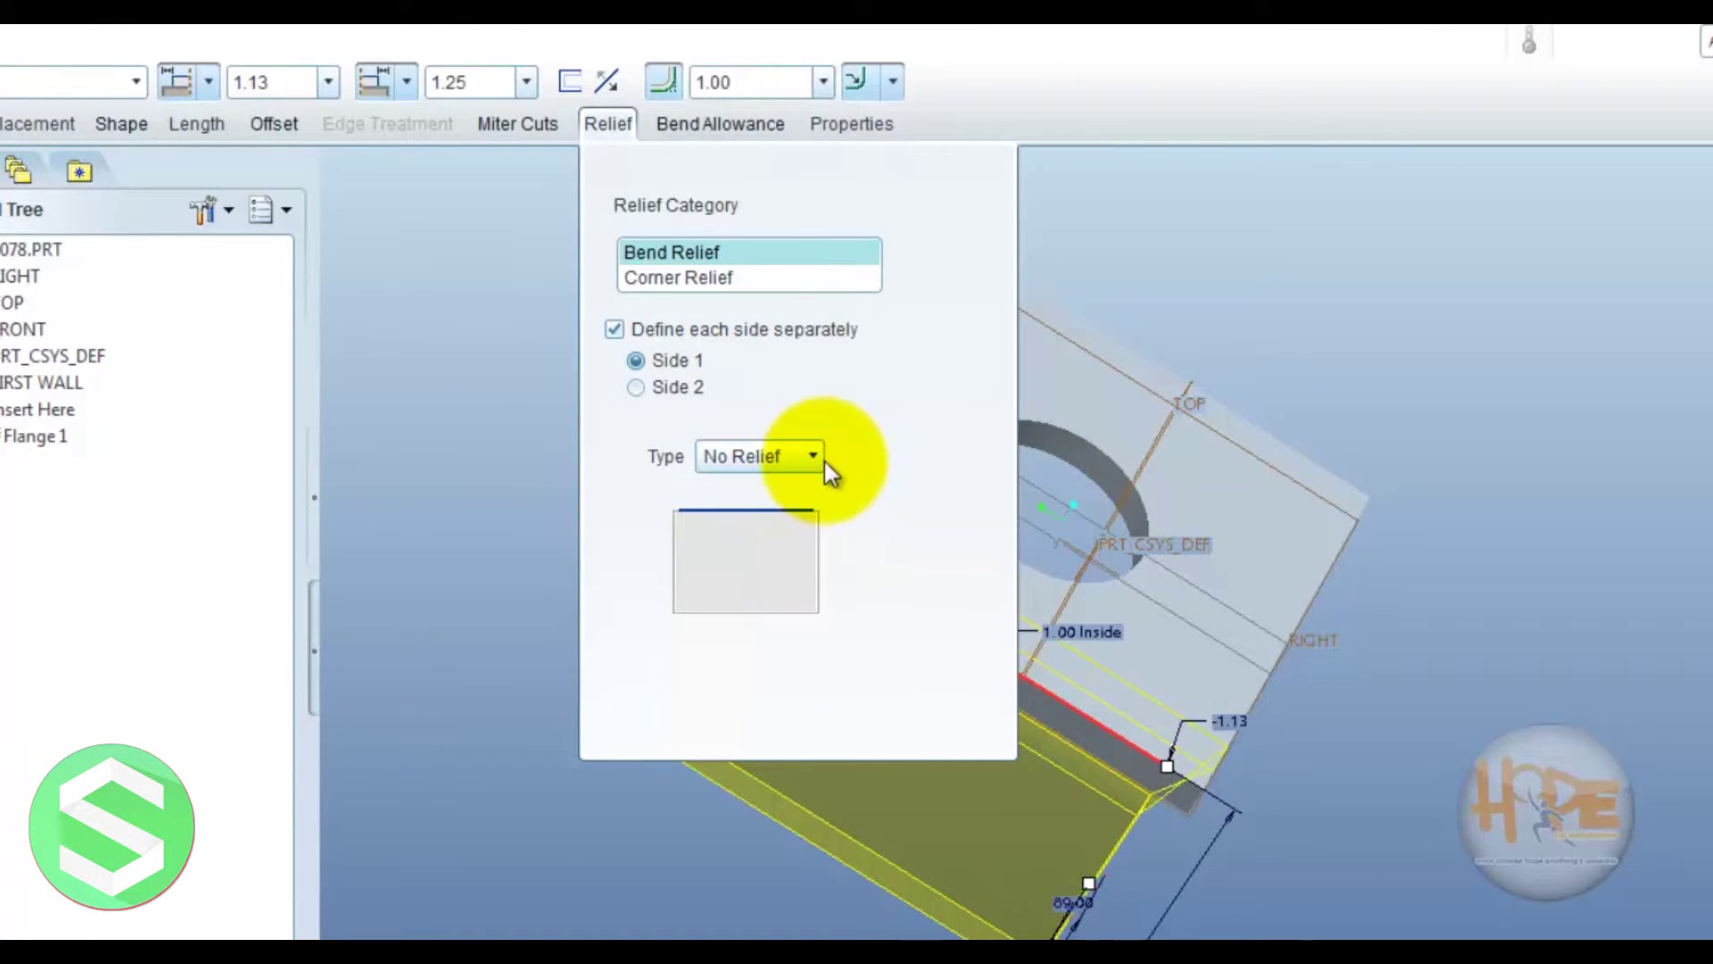
click(811, 457)
click(773, 540)
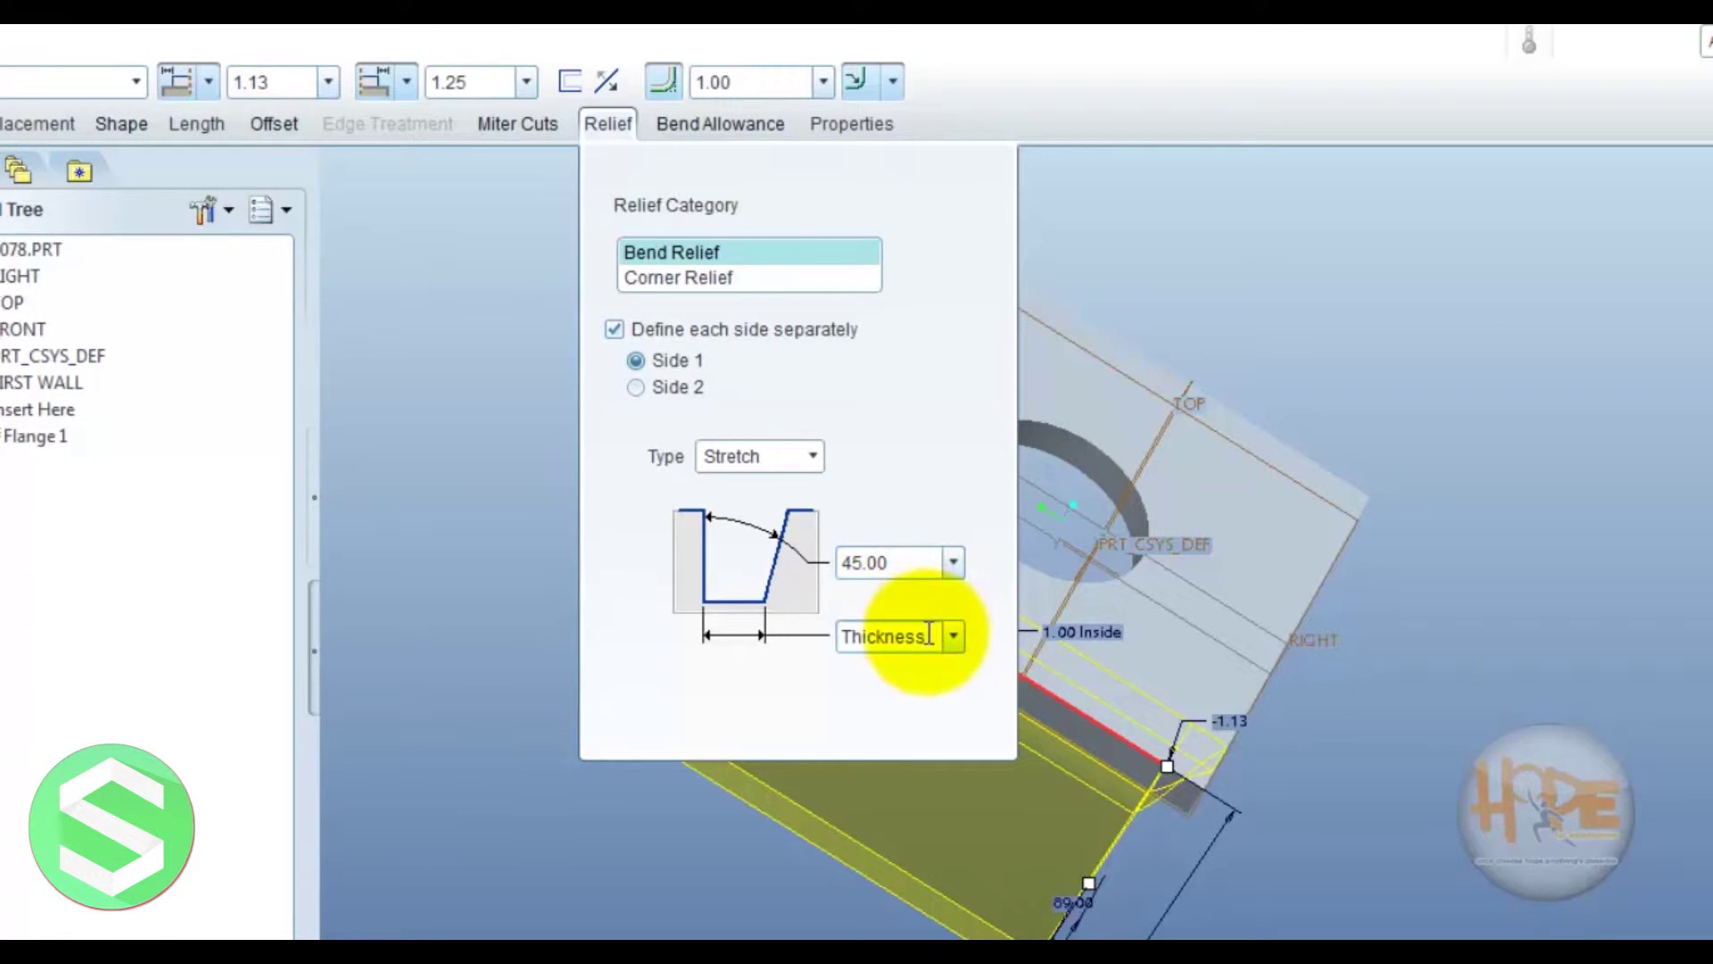
click(817, 456)
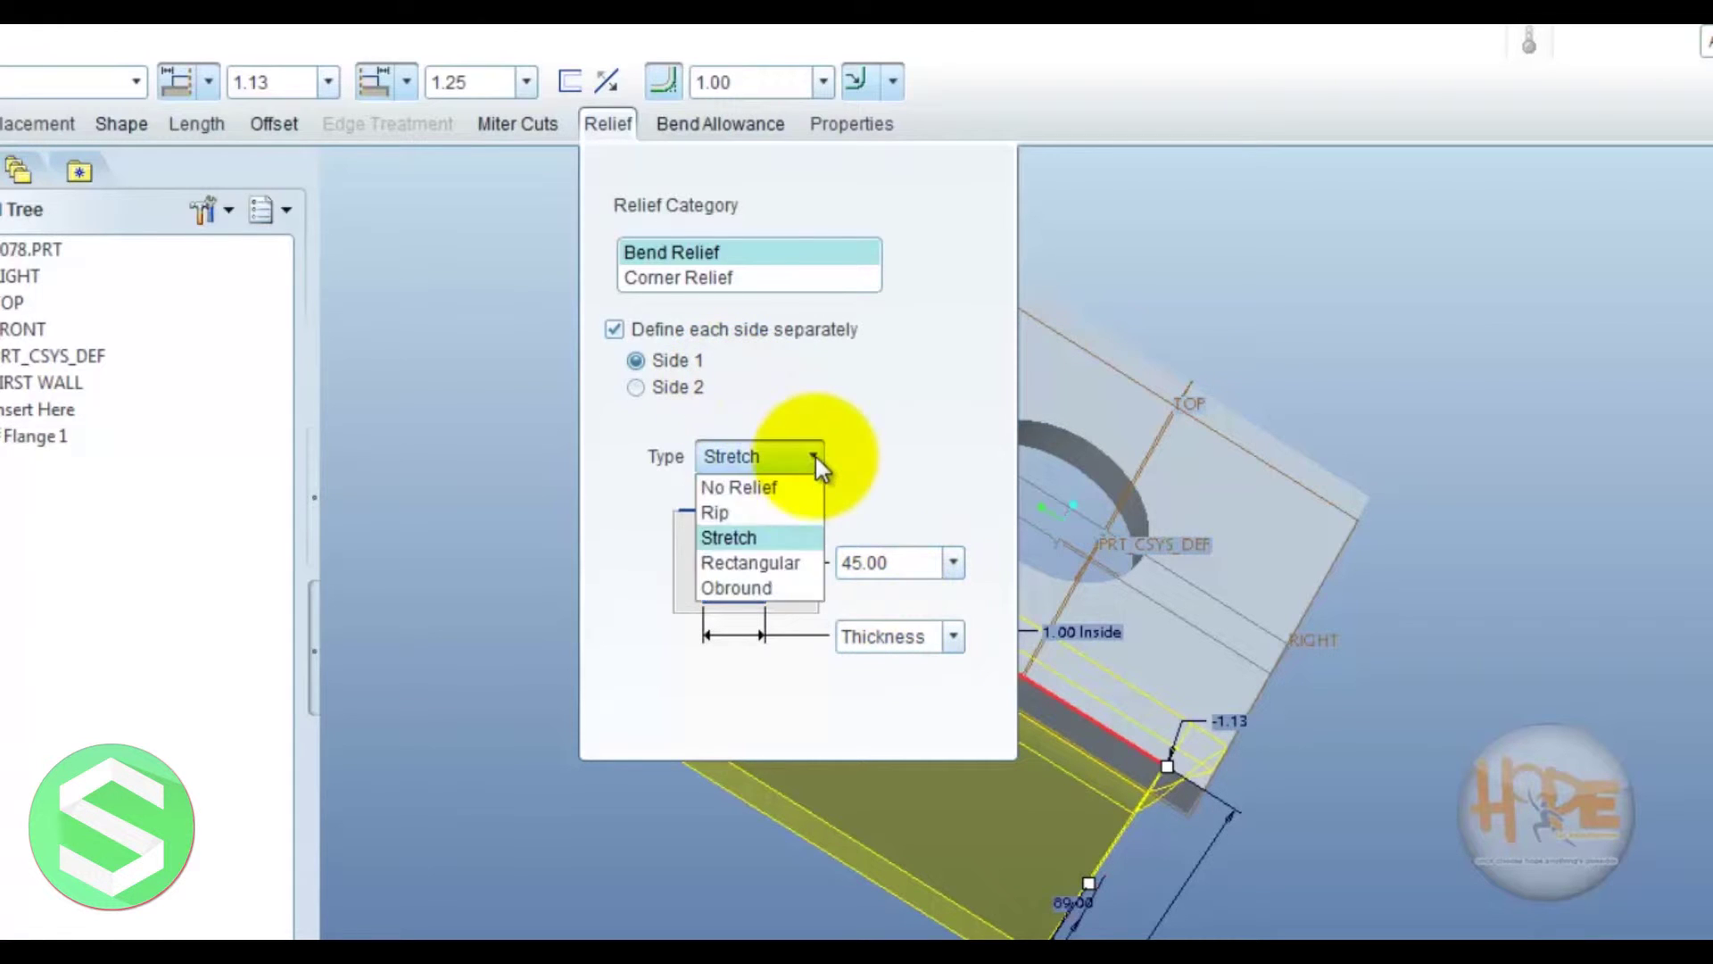
click(779, 569)
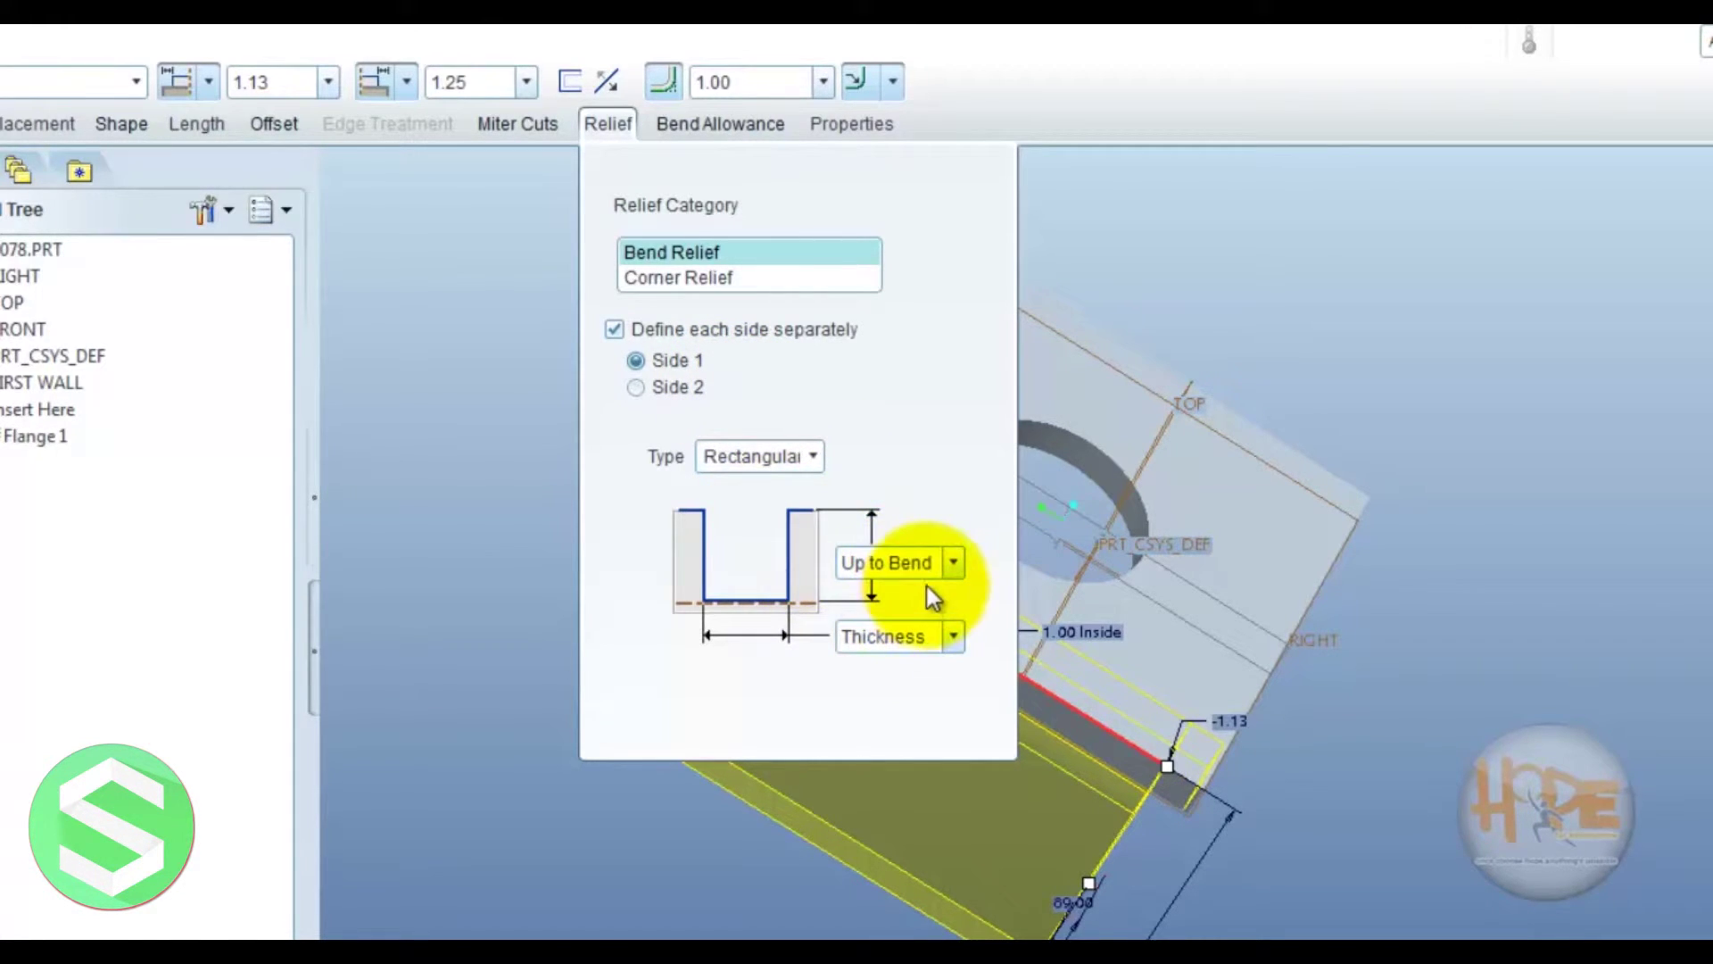
click(812, 457)
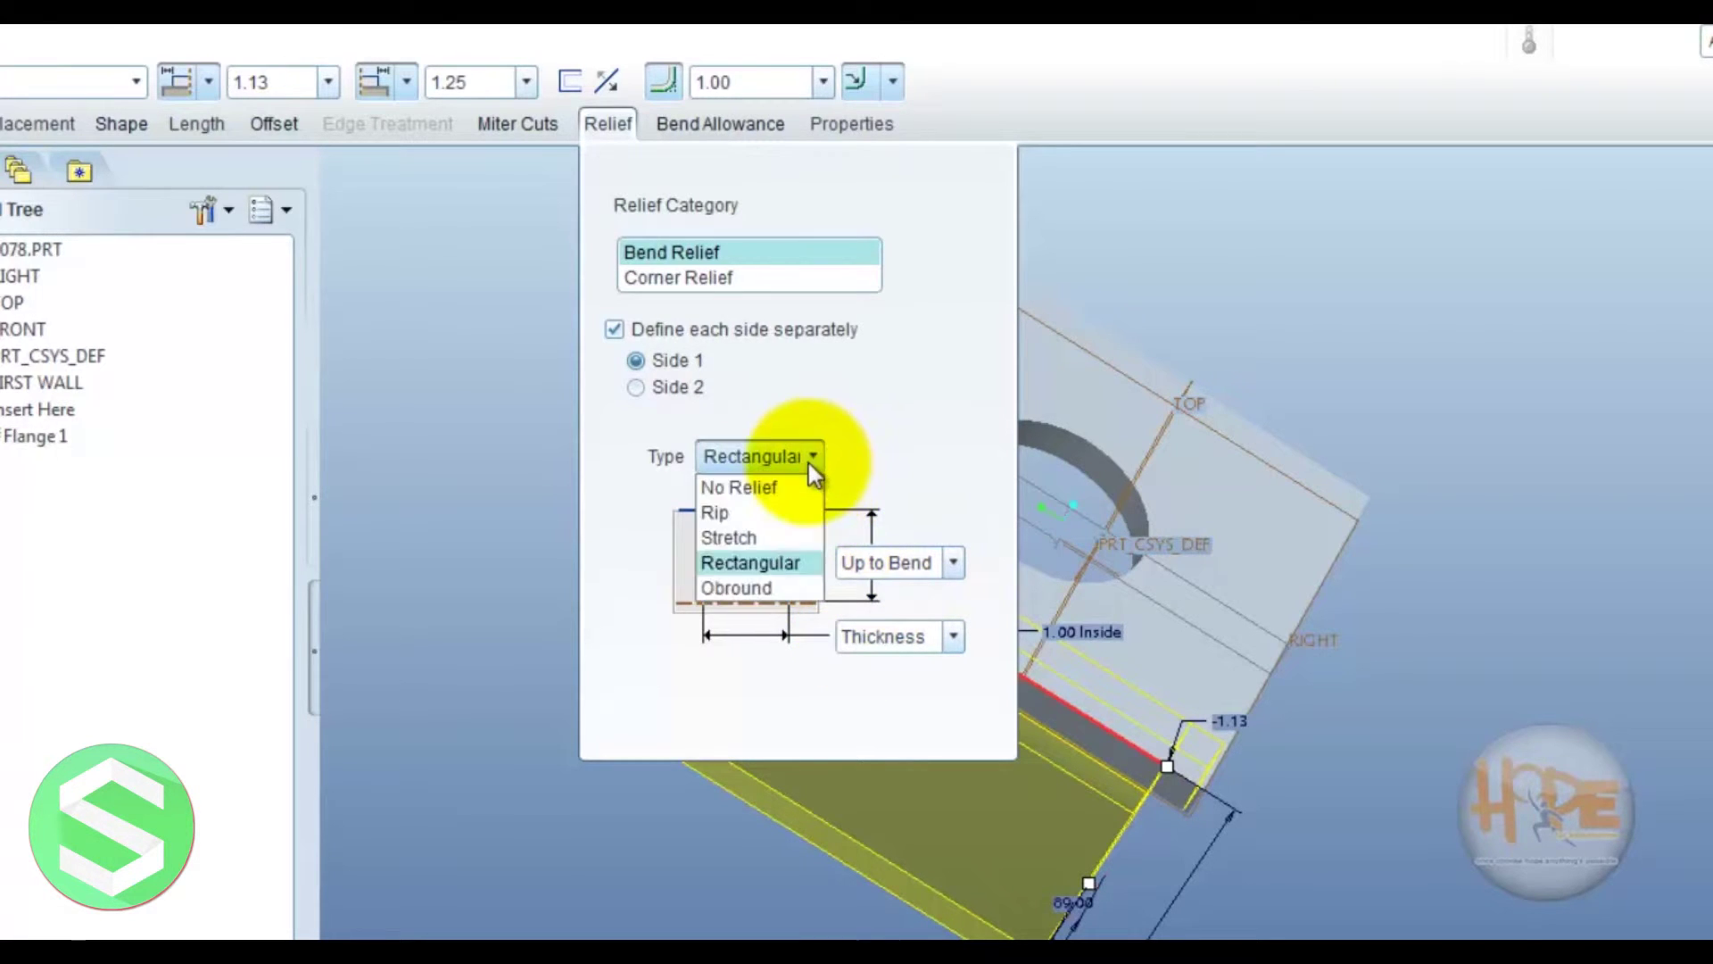
click(801, 585)
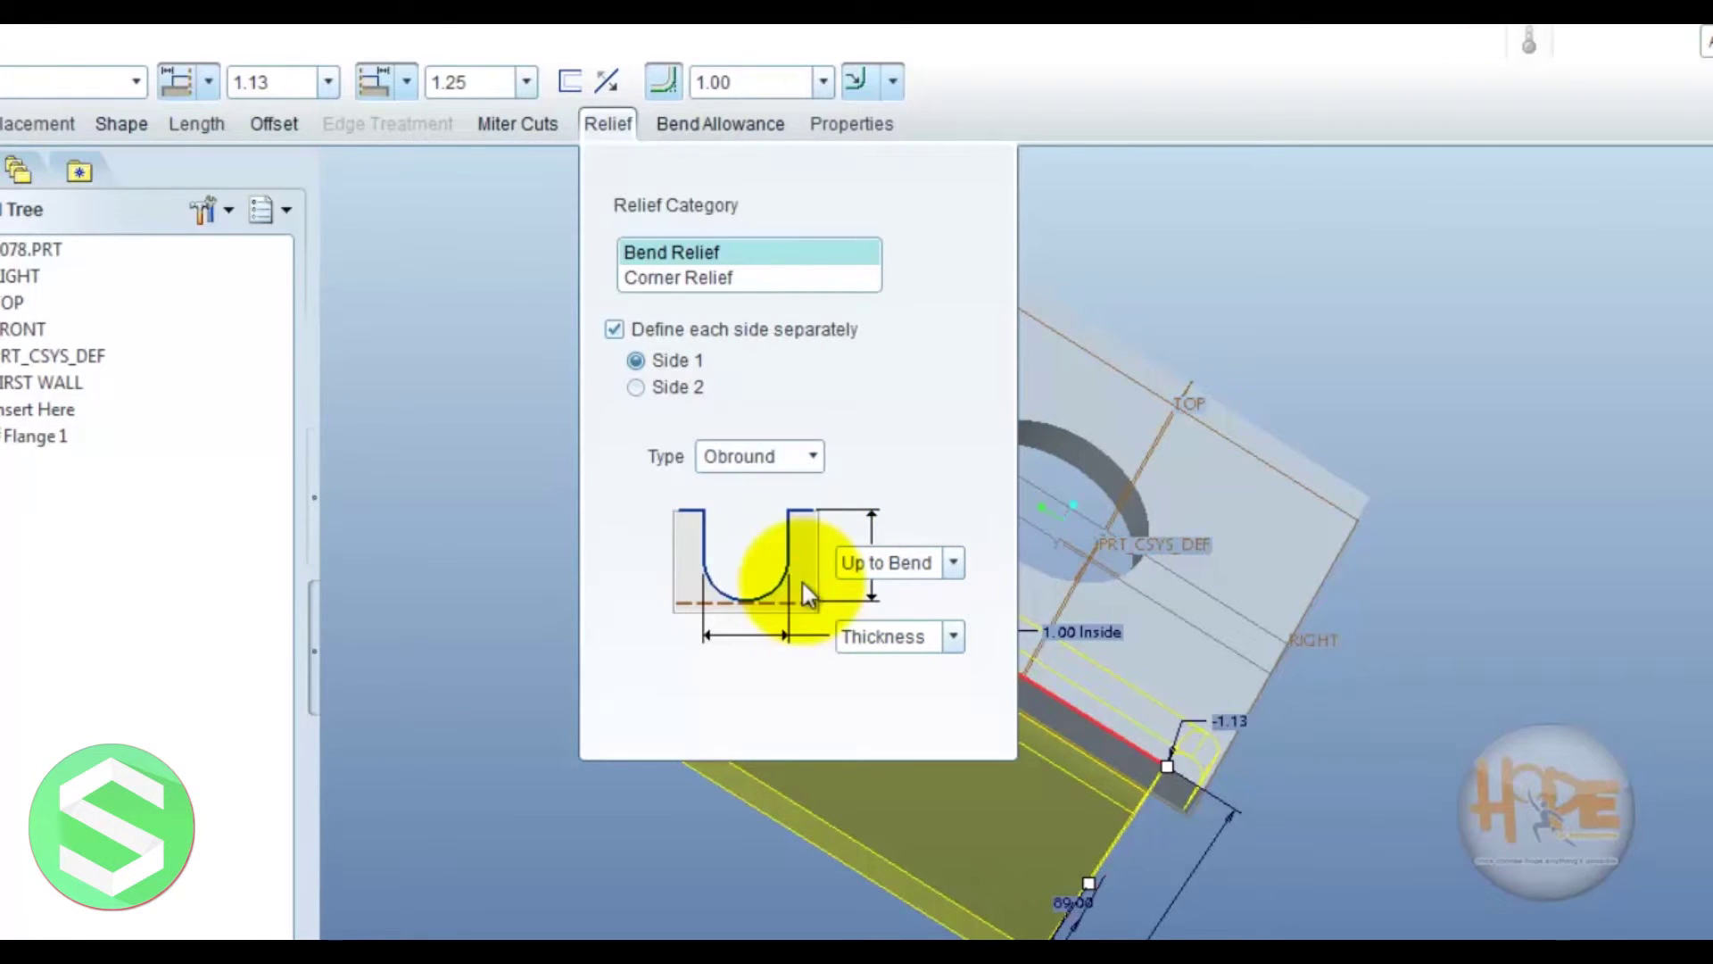
Make the side 1 obround relief 2.00 deep and 1.00 wide
click(943, 562)
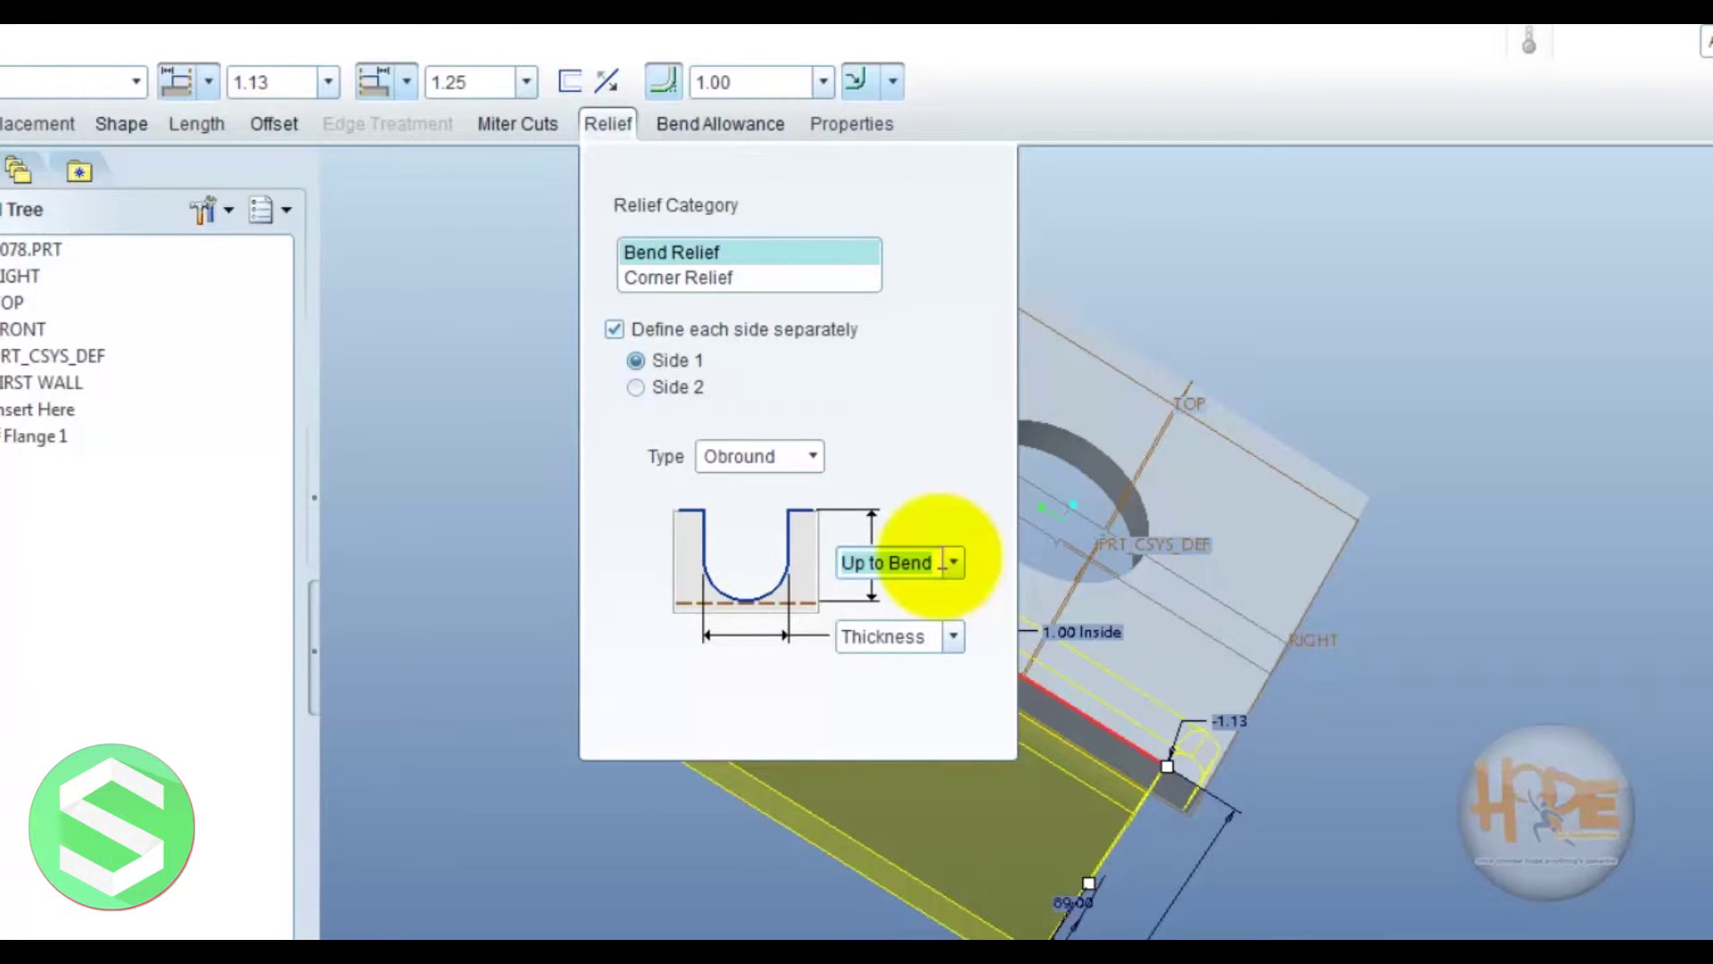
text(2)
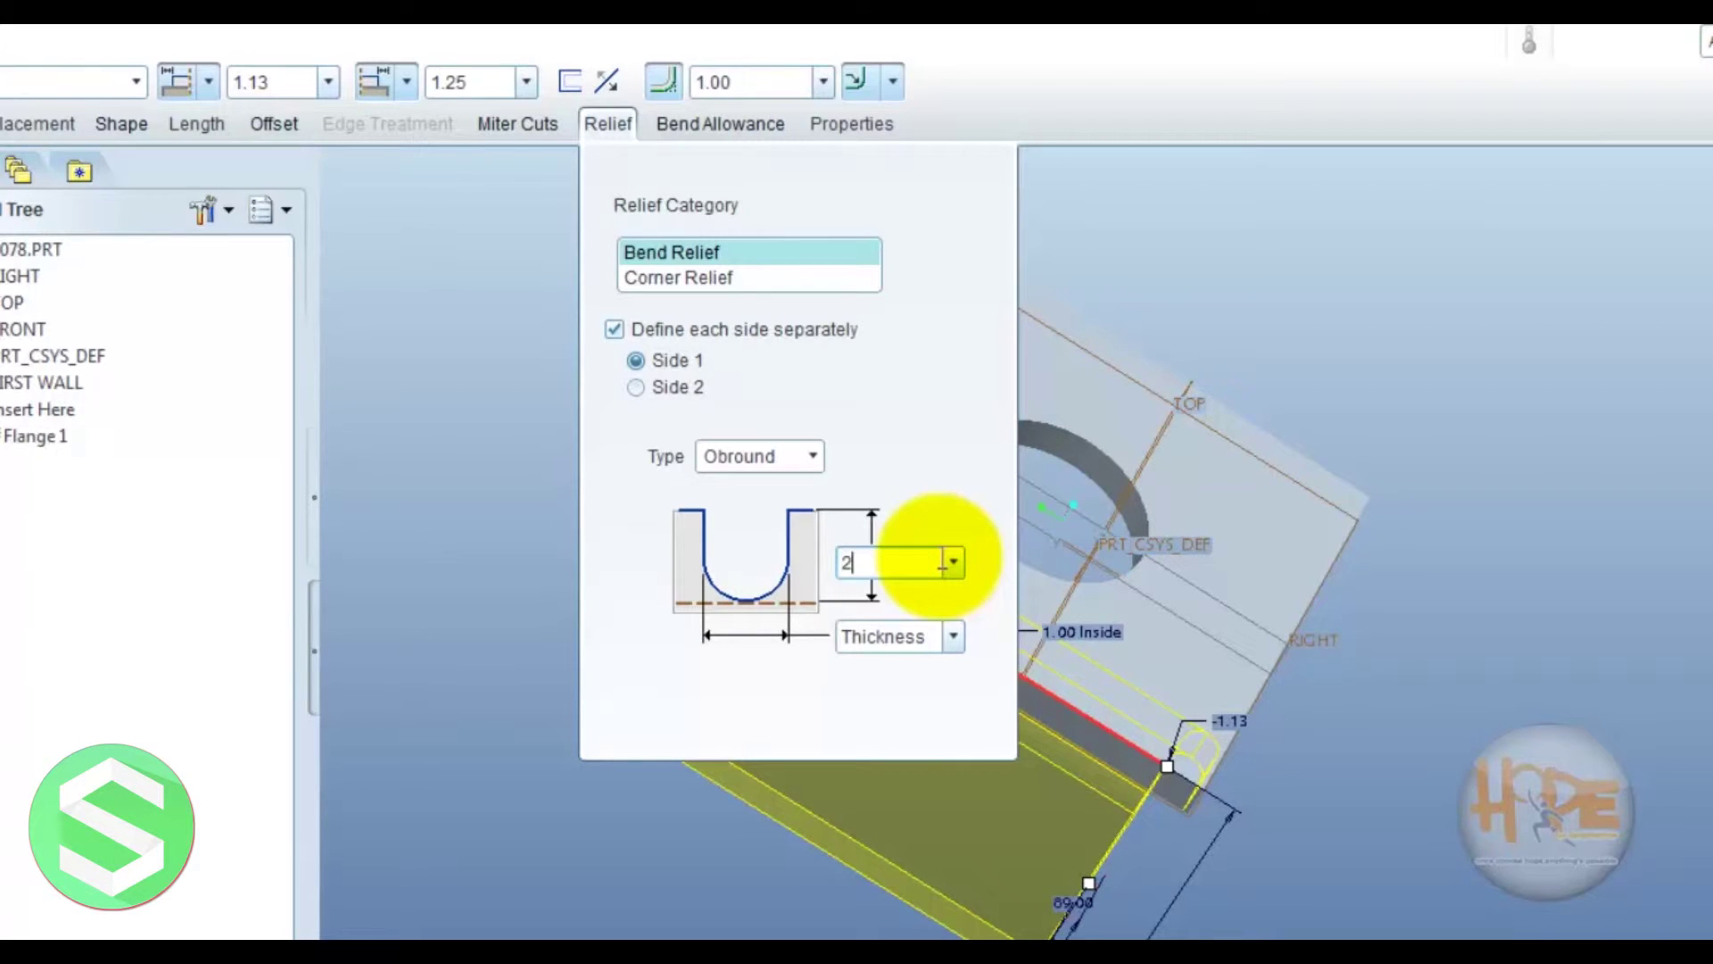
text(.00)
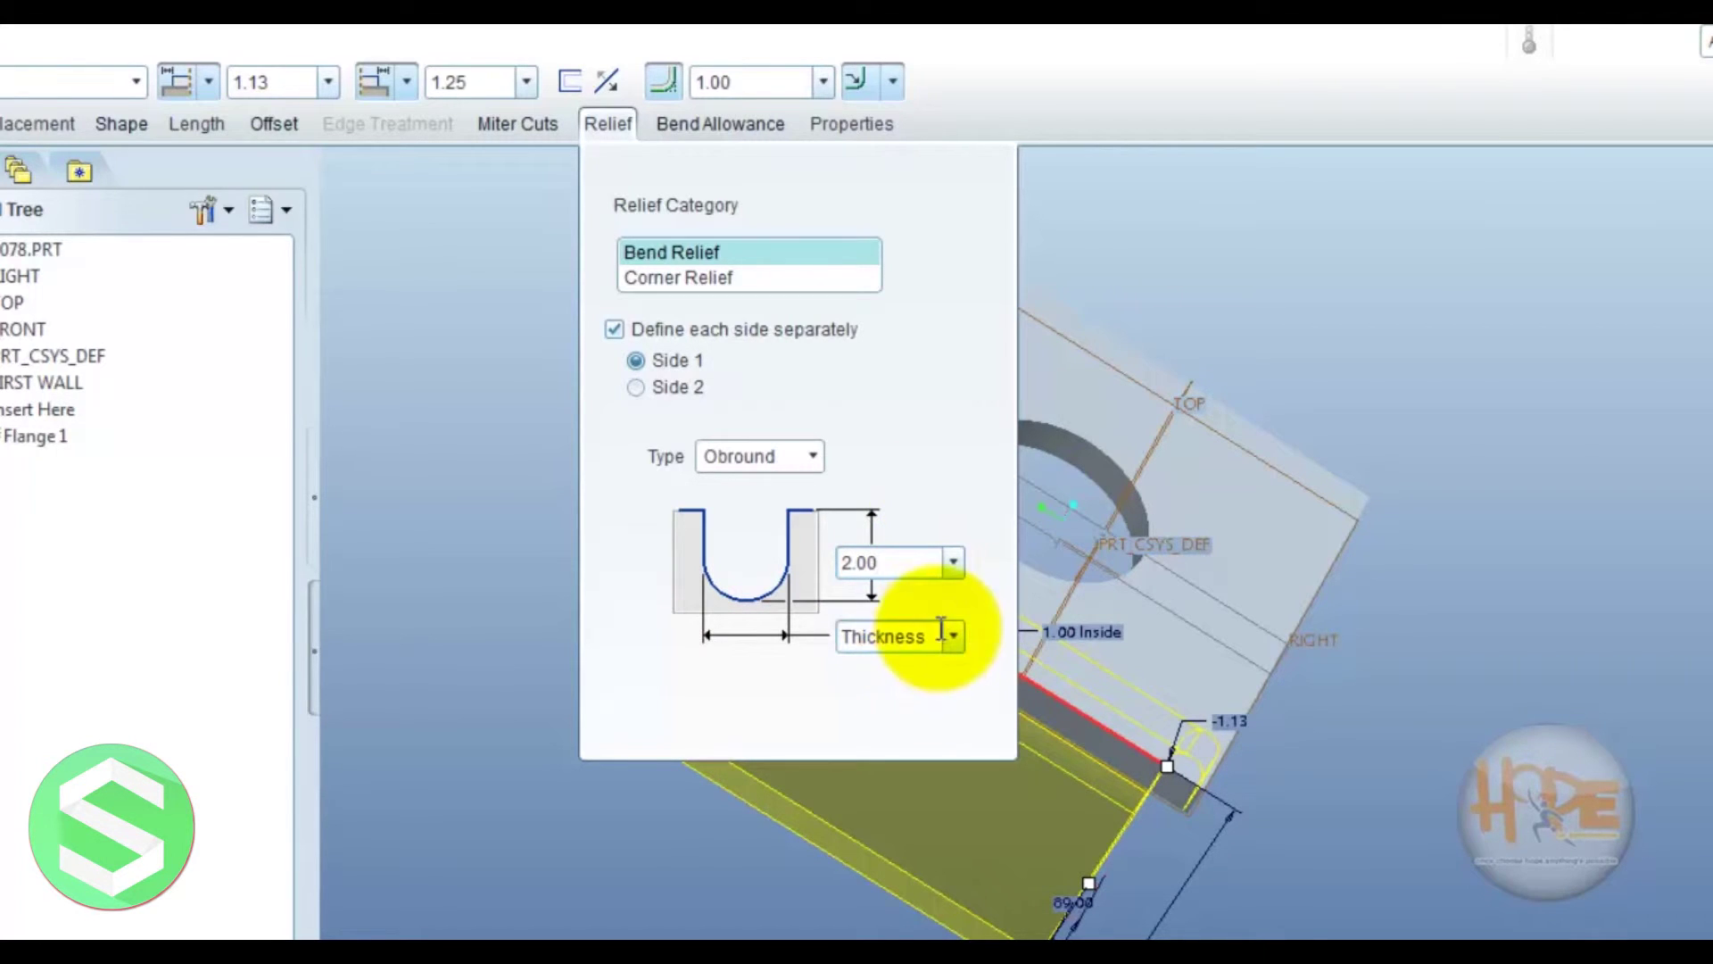
click(930, 634)
text(1.00)
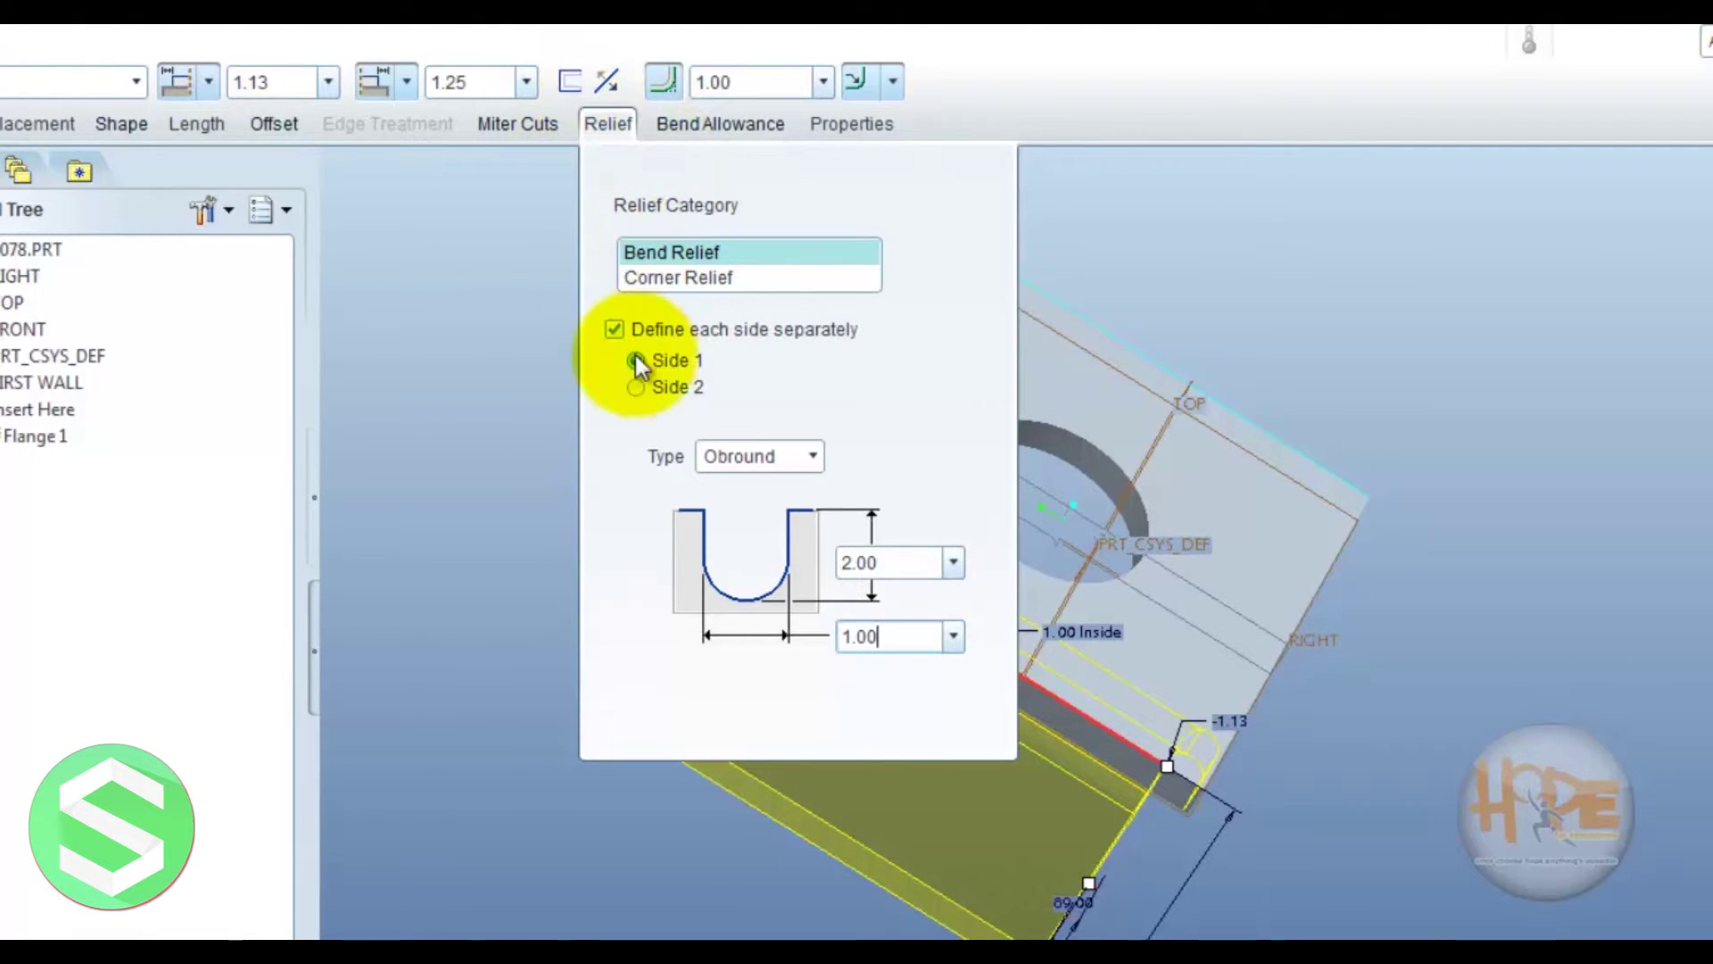
Switch side 2 from Rip to an Obround relief, 2.00 deep and 1.00 wide
click(634, 384)
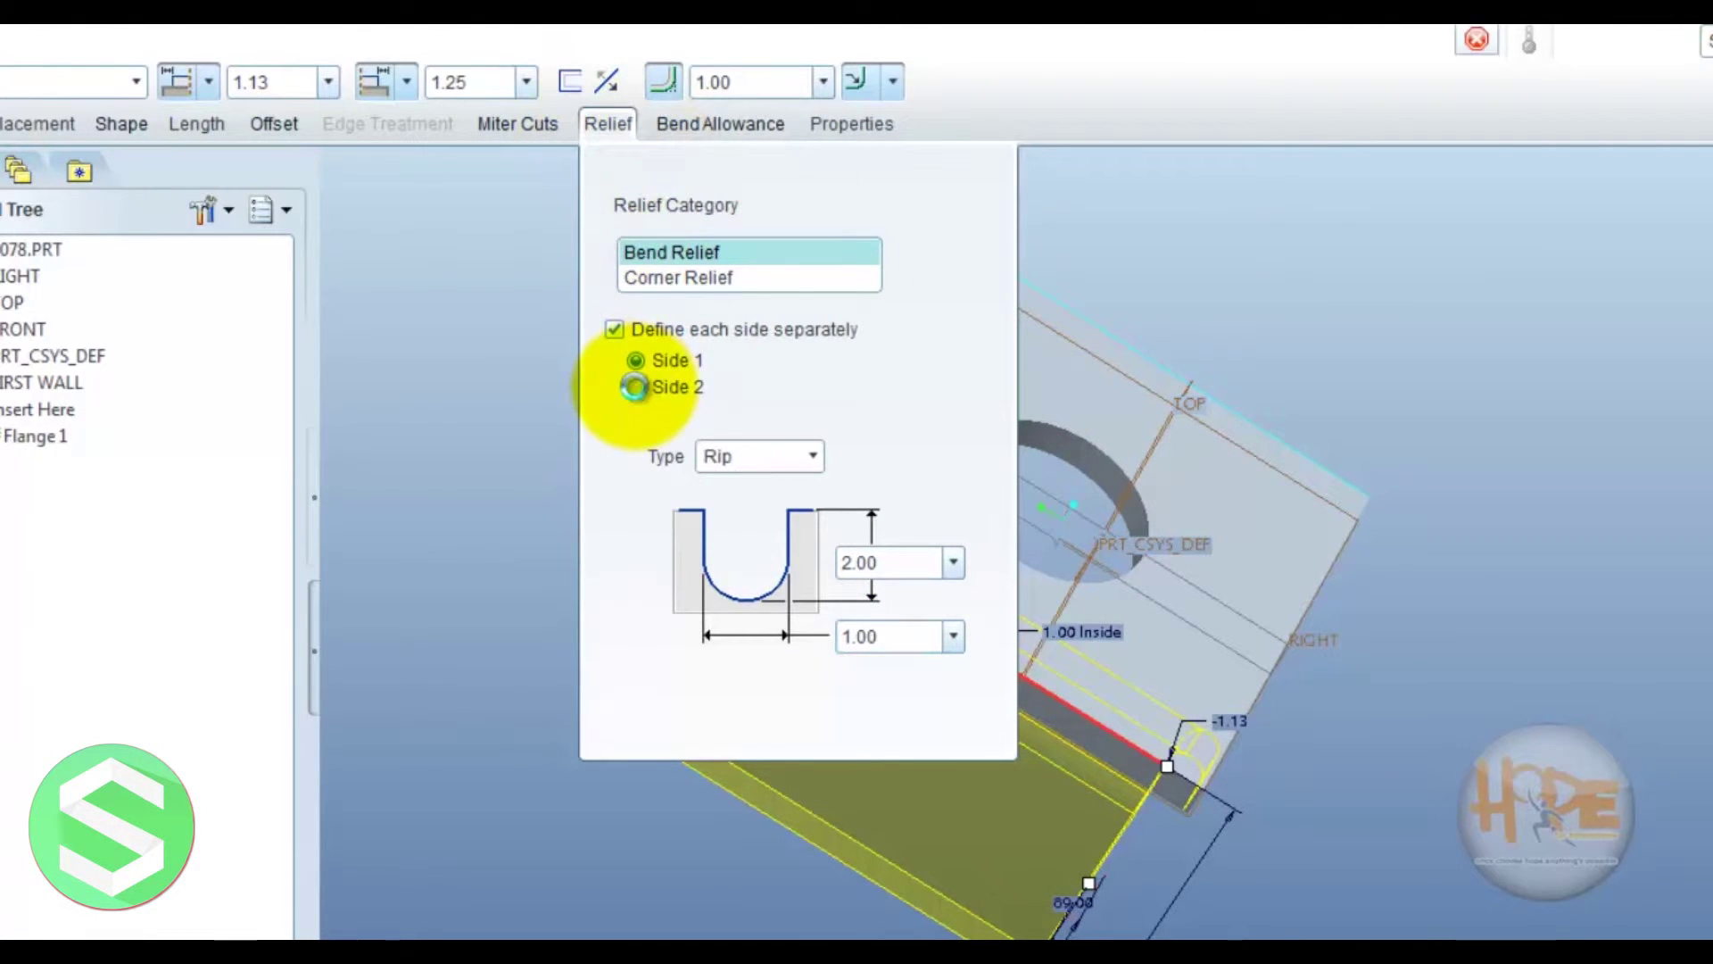
click(812, 456)
click(741, 590)
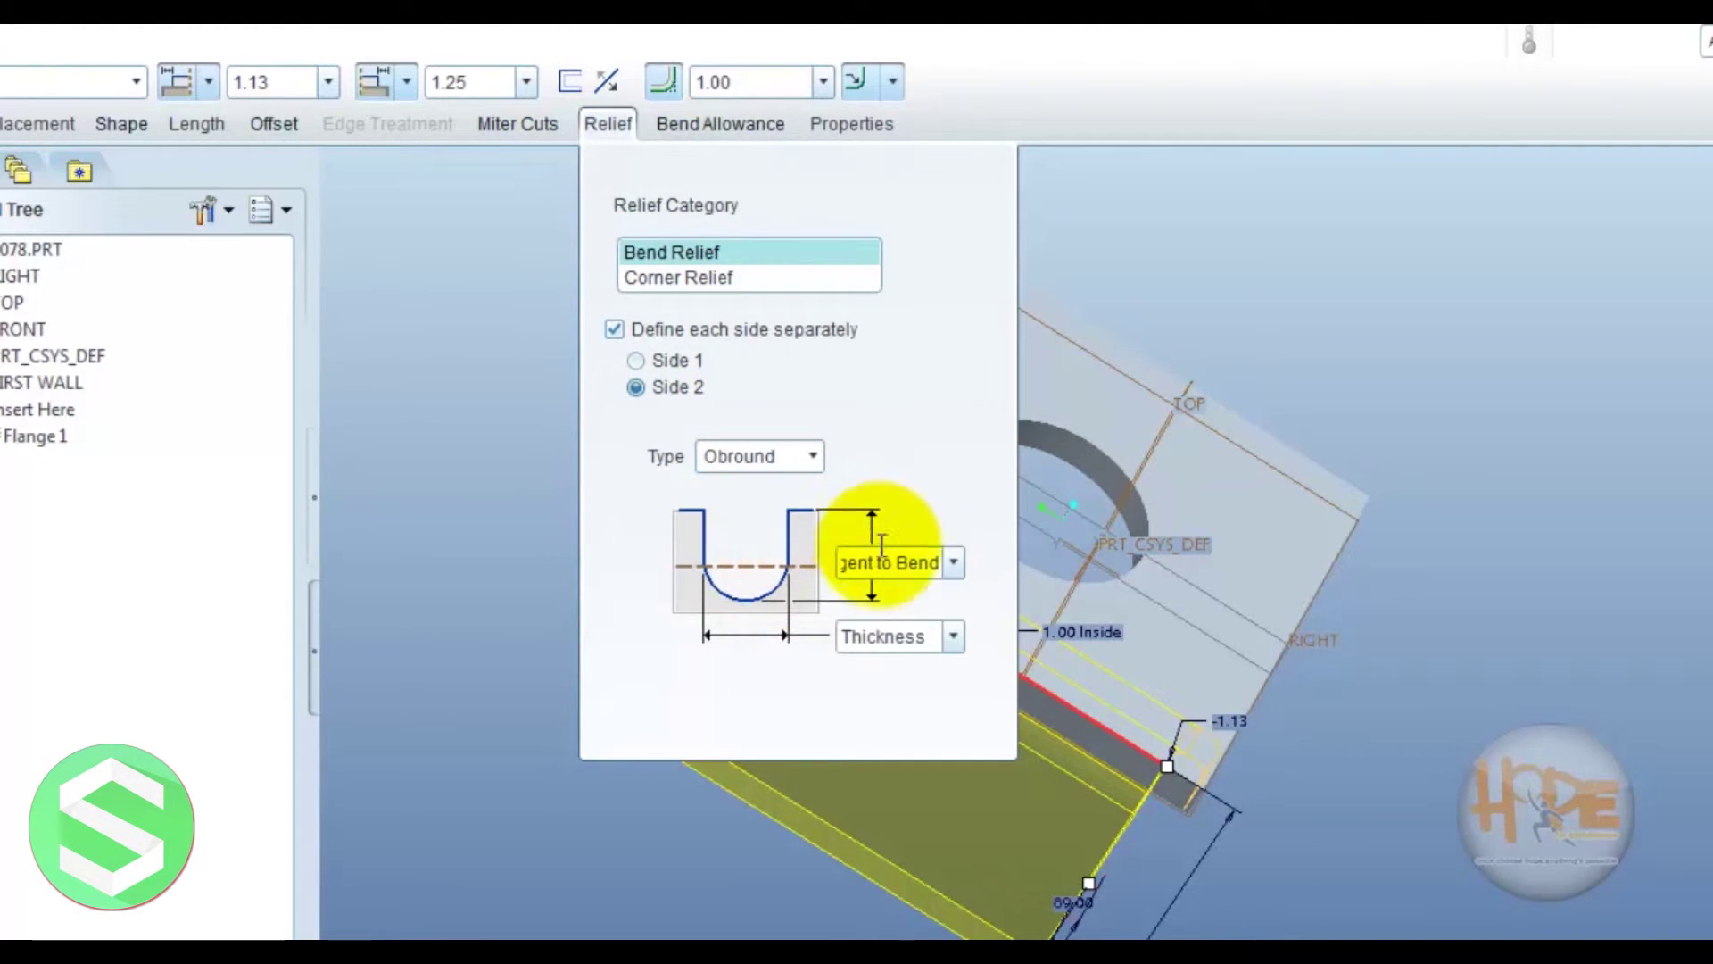
click(937, 563)
text(2)
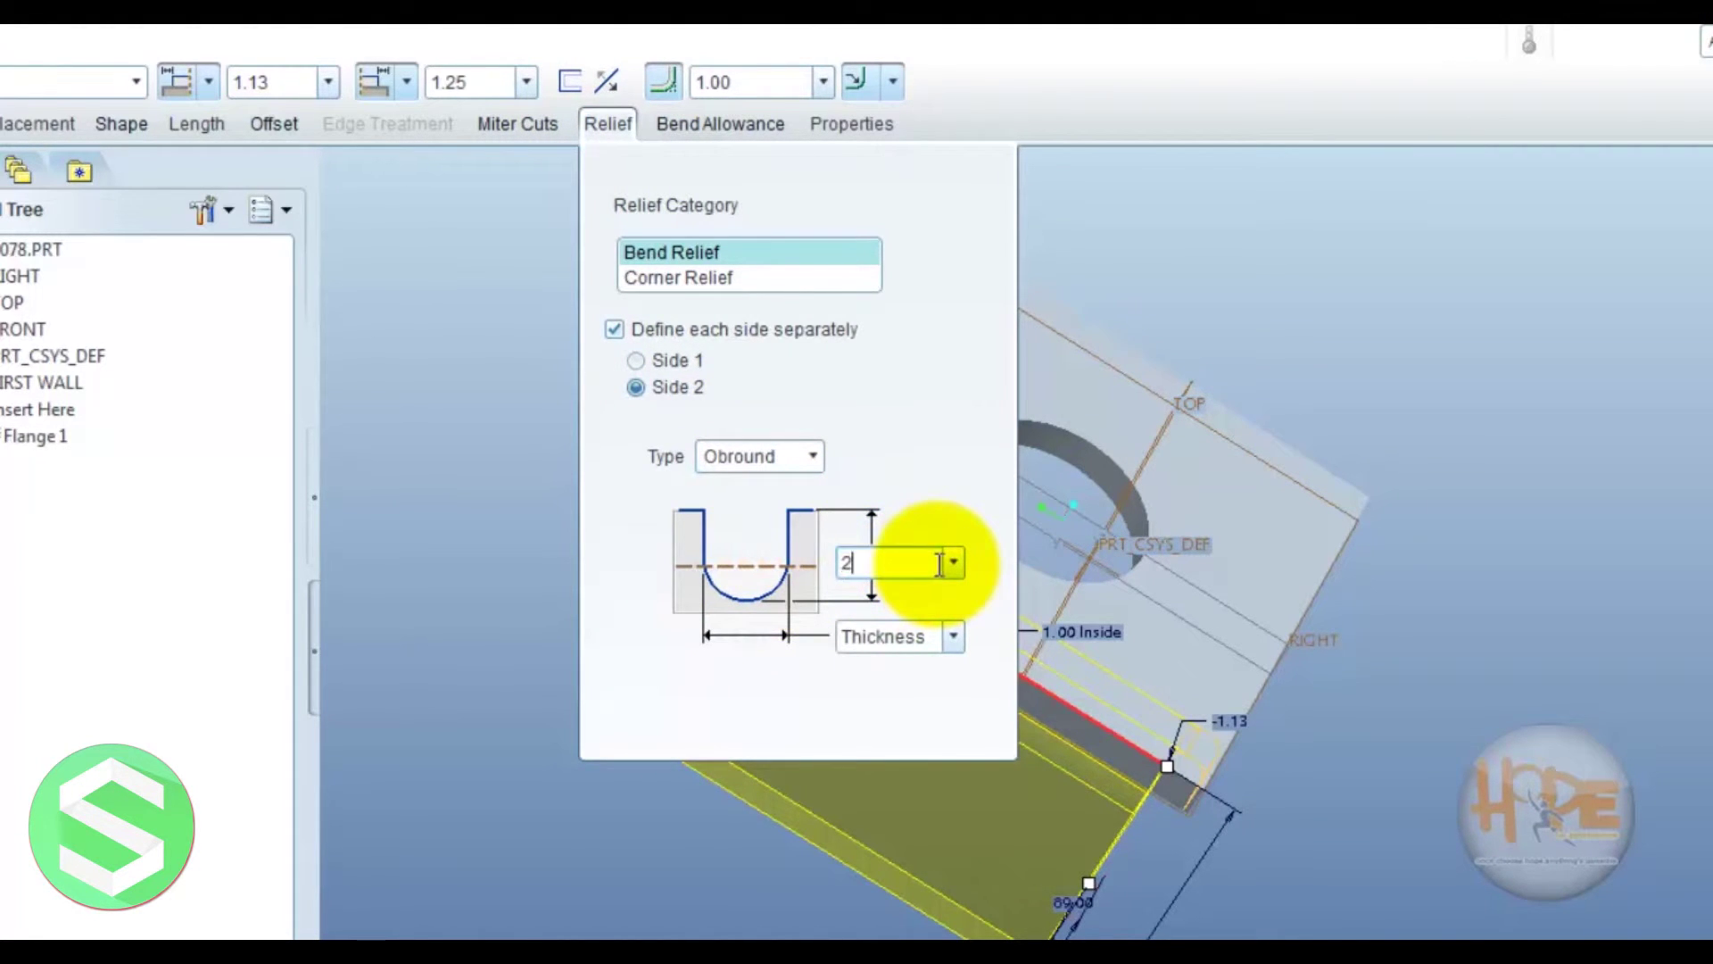
text(.00)
click(930, 637)
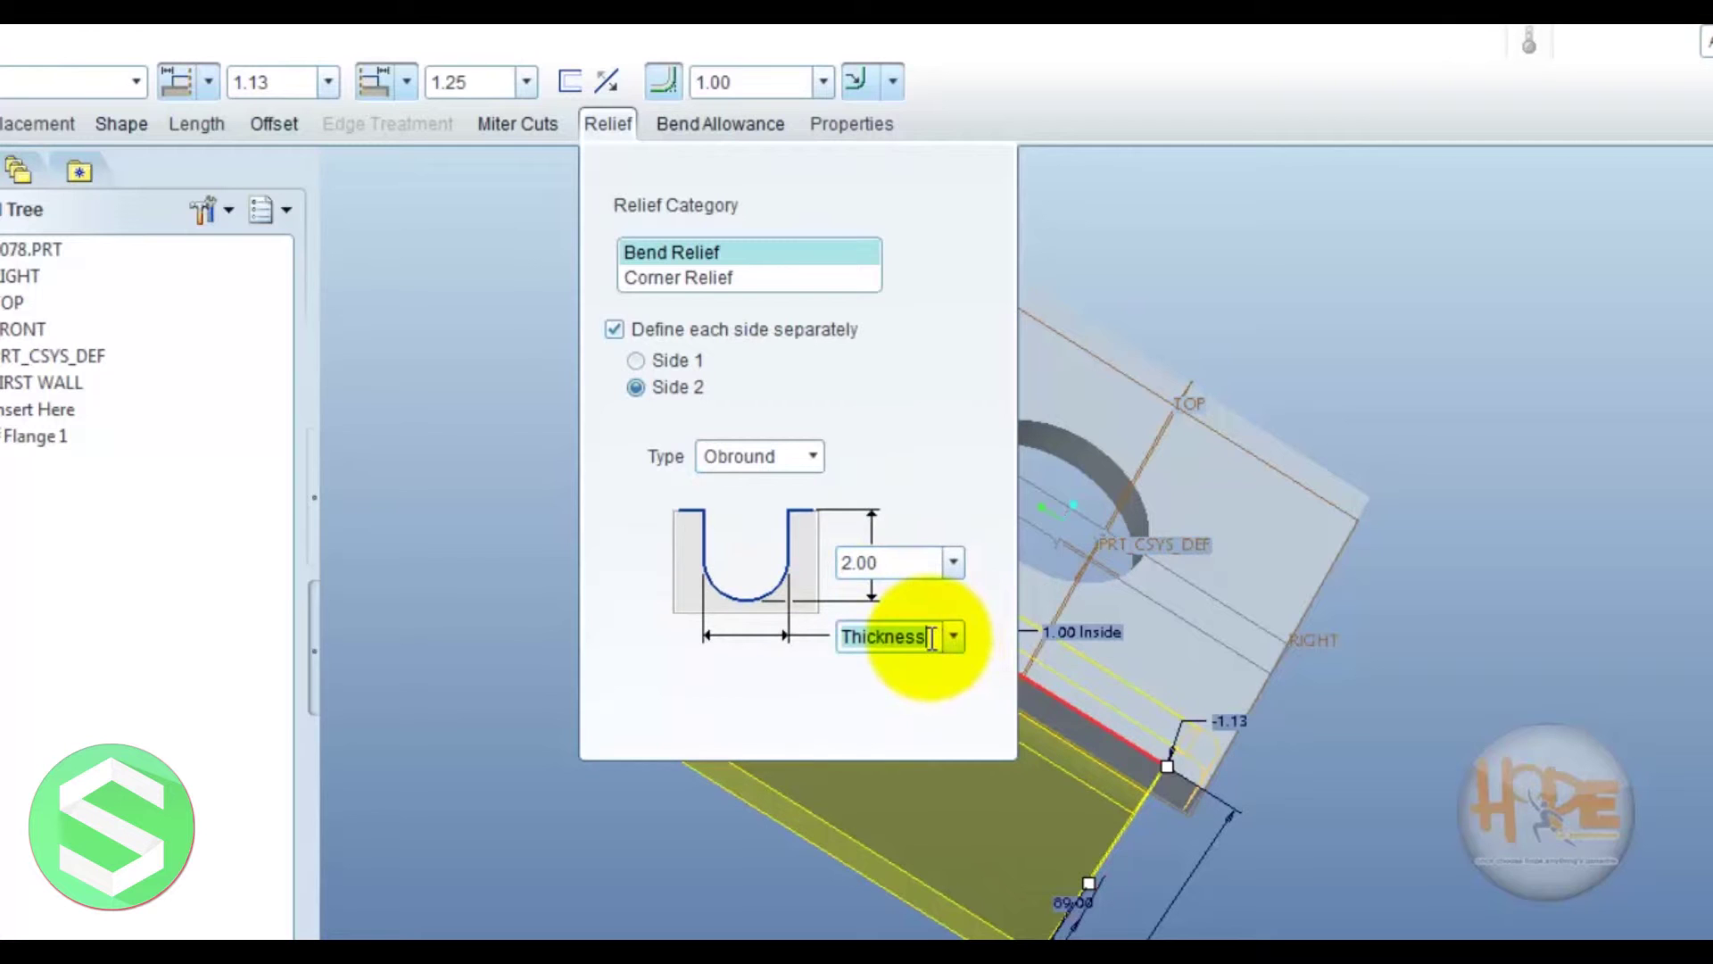
text(1.00)
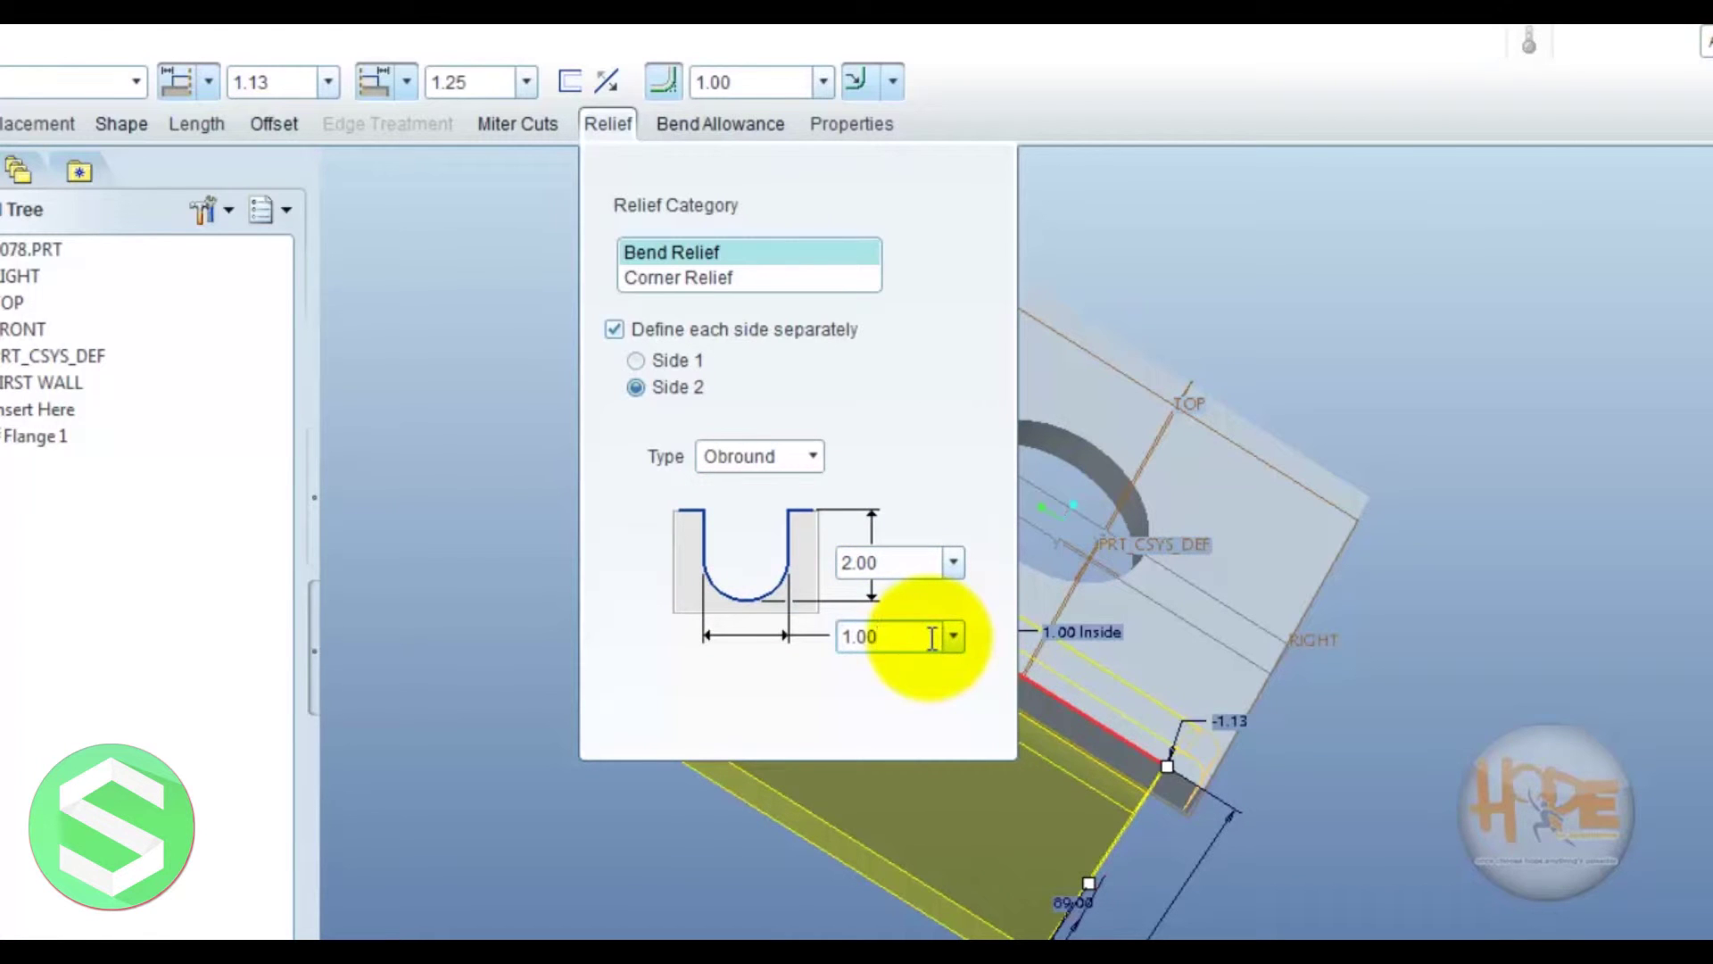
Set the flange length to 10.00
click(600, 124)
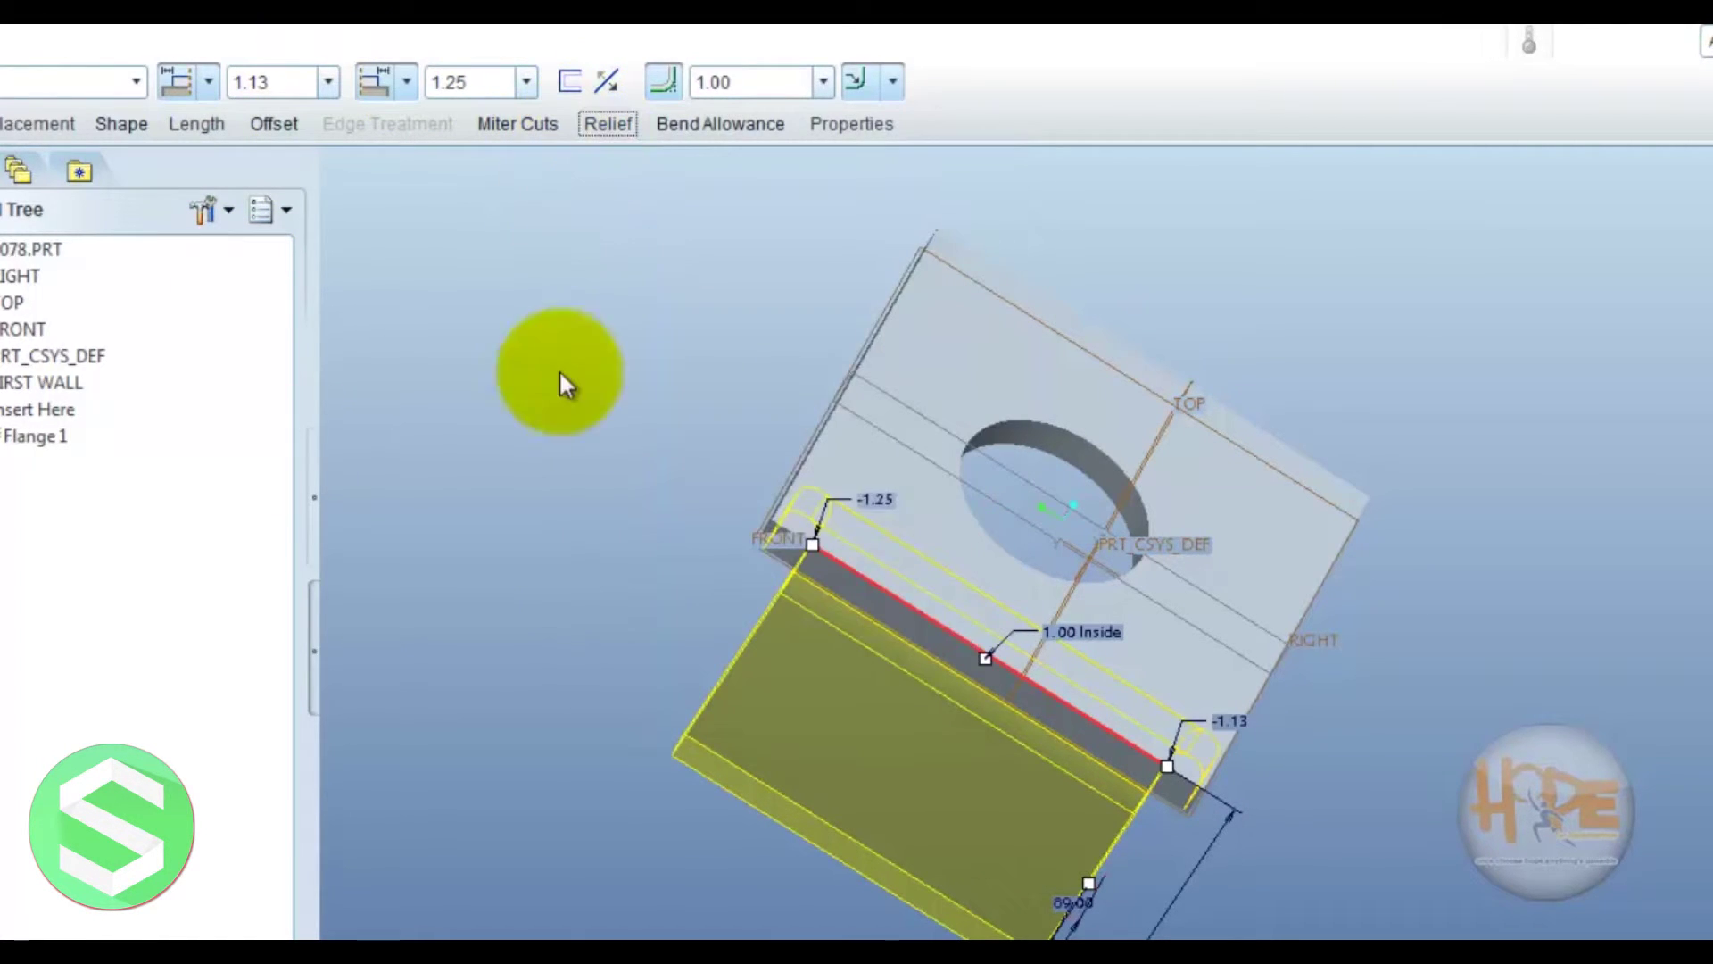
mouse_move(1120, 664)
middle_down()
mouse_move(1034, 590)
mouse_move(1160, 558)
mouse_move(1147, 697)
middle_up()
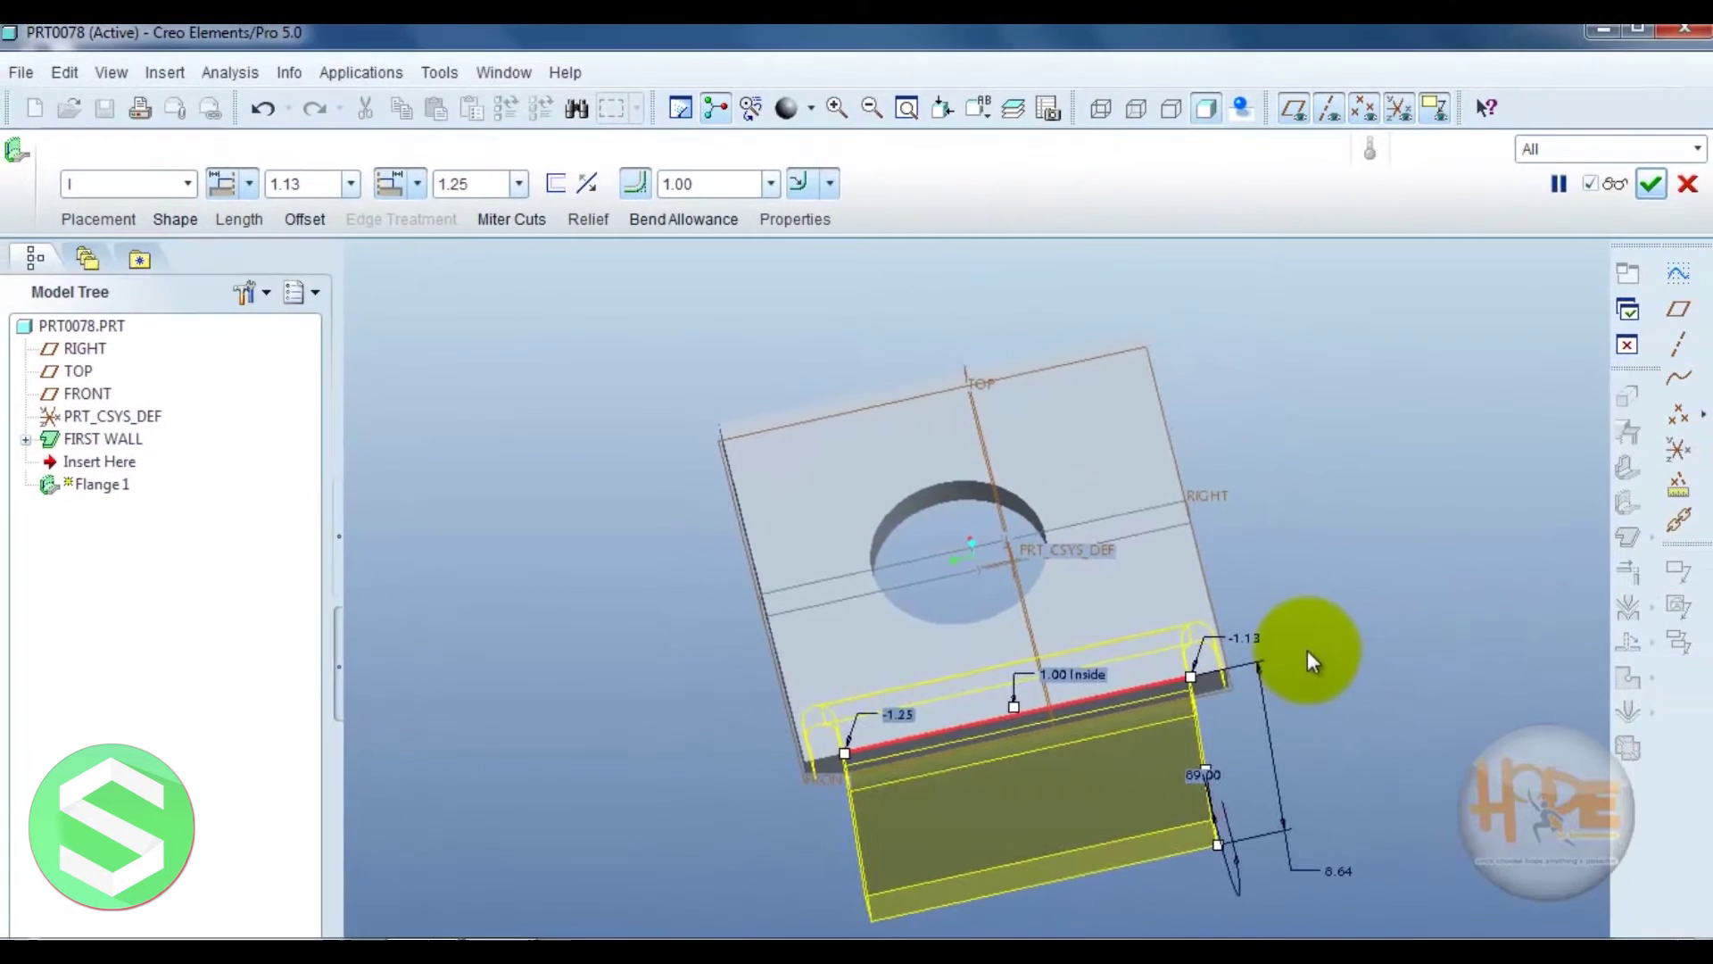
mouse_move(1308, 657)
middle_down()
mouse_move(1166, 580)
mouse_move(1194, 620)
mouse_move(1156, 645)
middle_up()
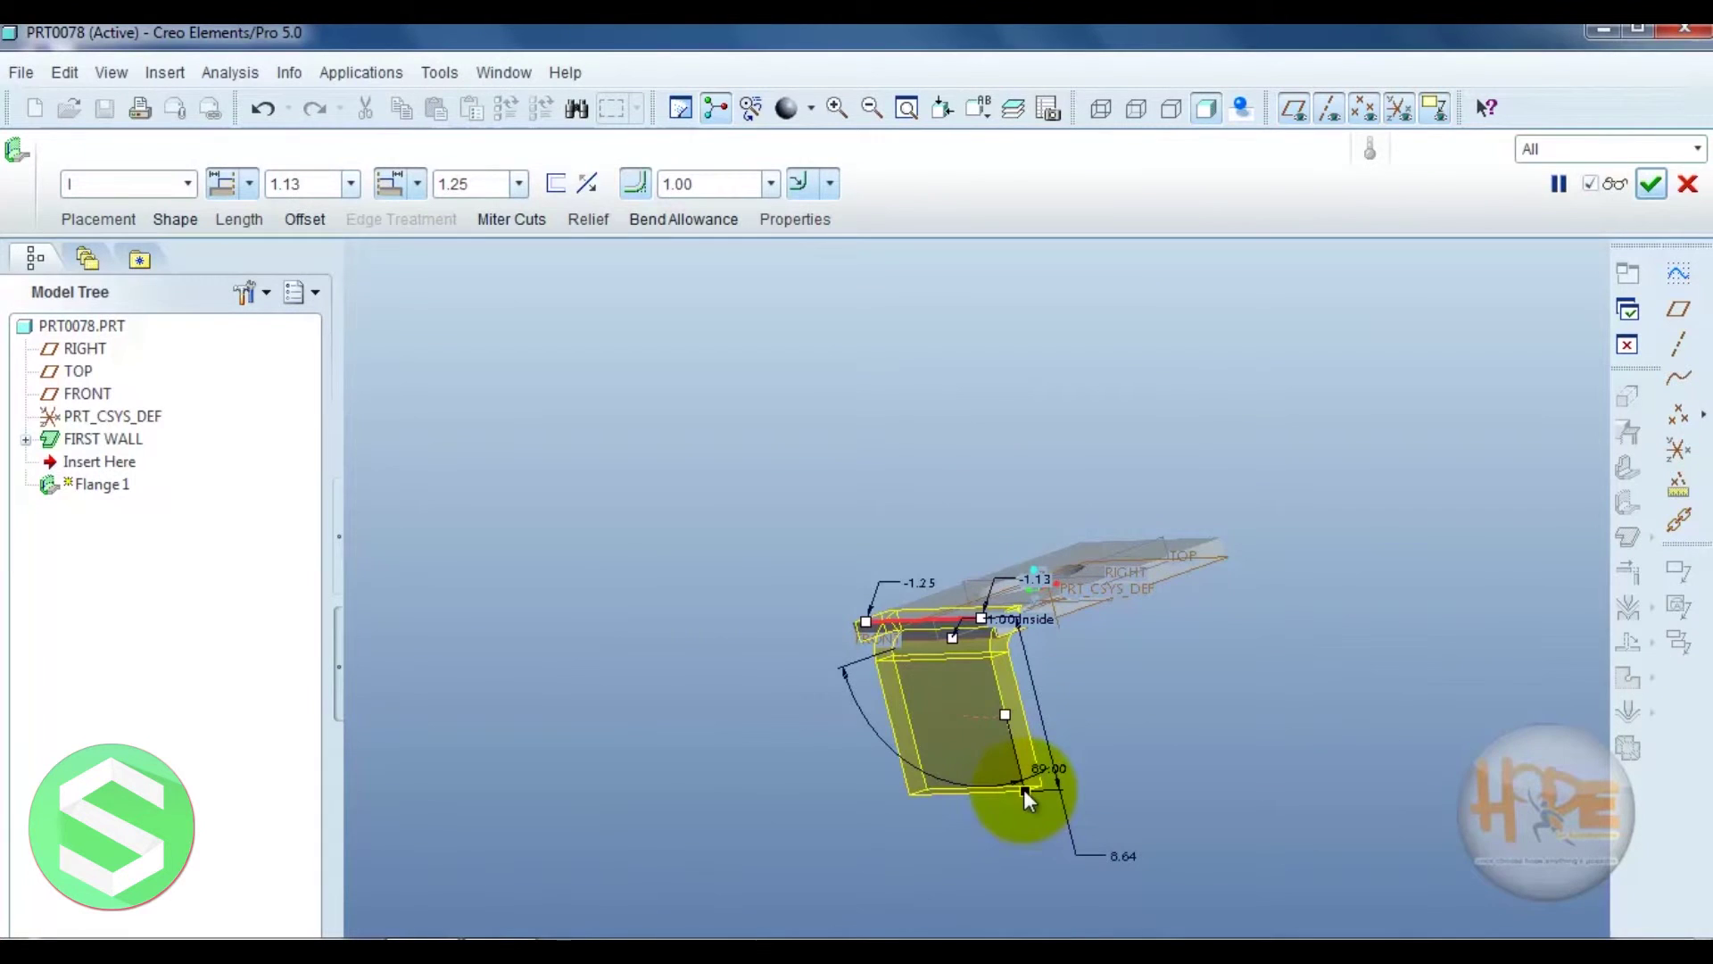
drag(1024, 788, 1046, 848)
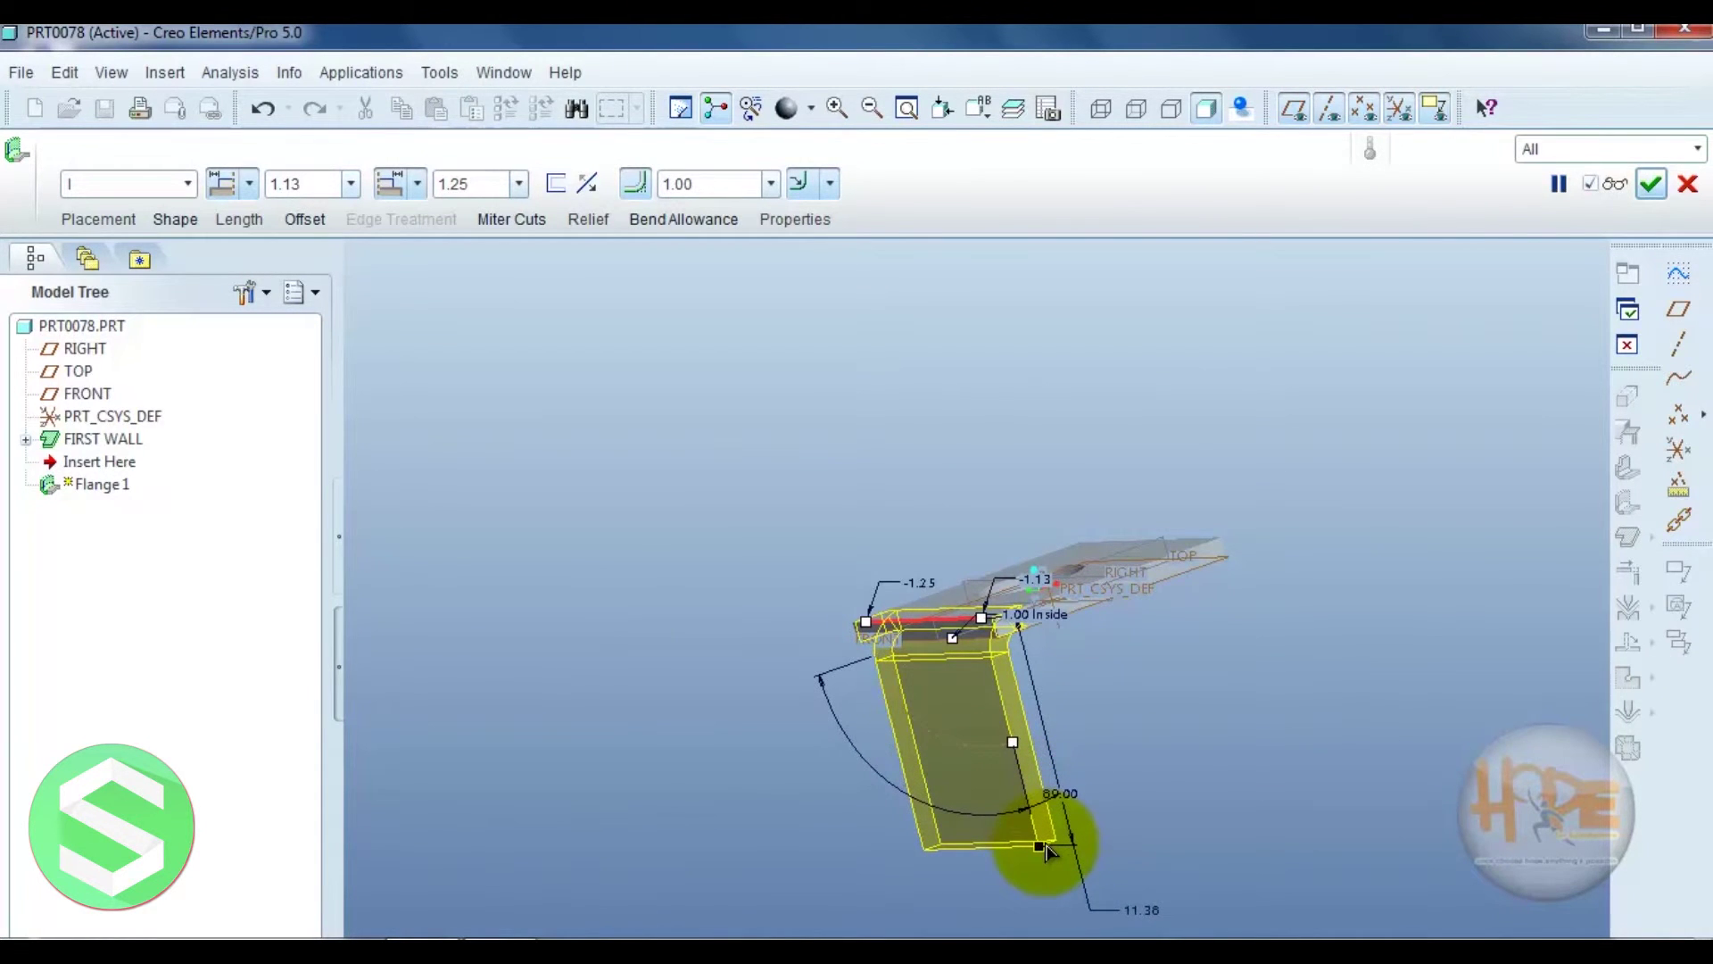
double_click(1153, 908)
text(10)
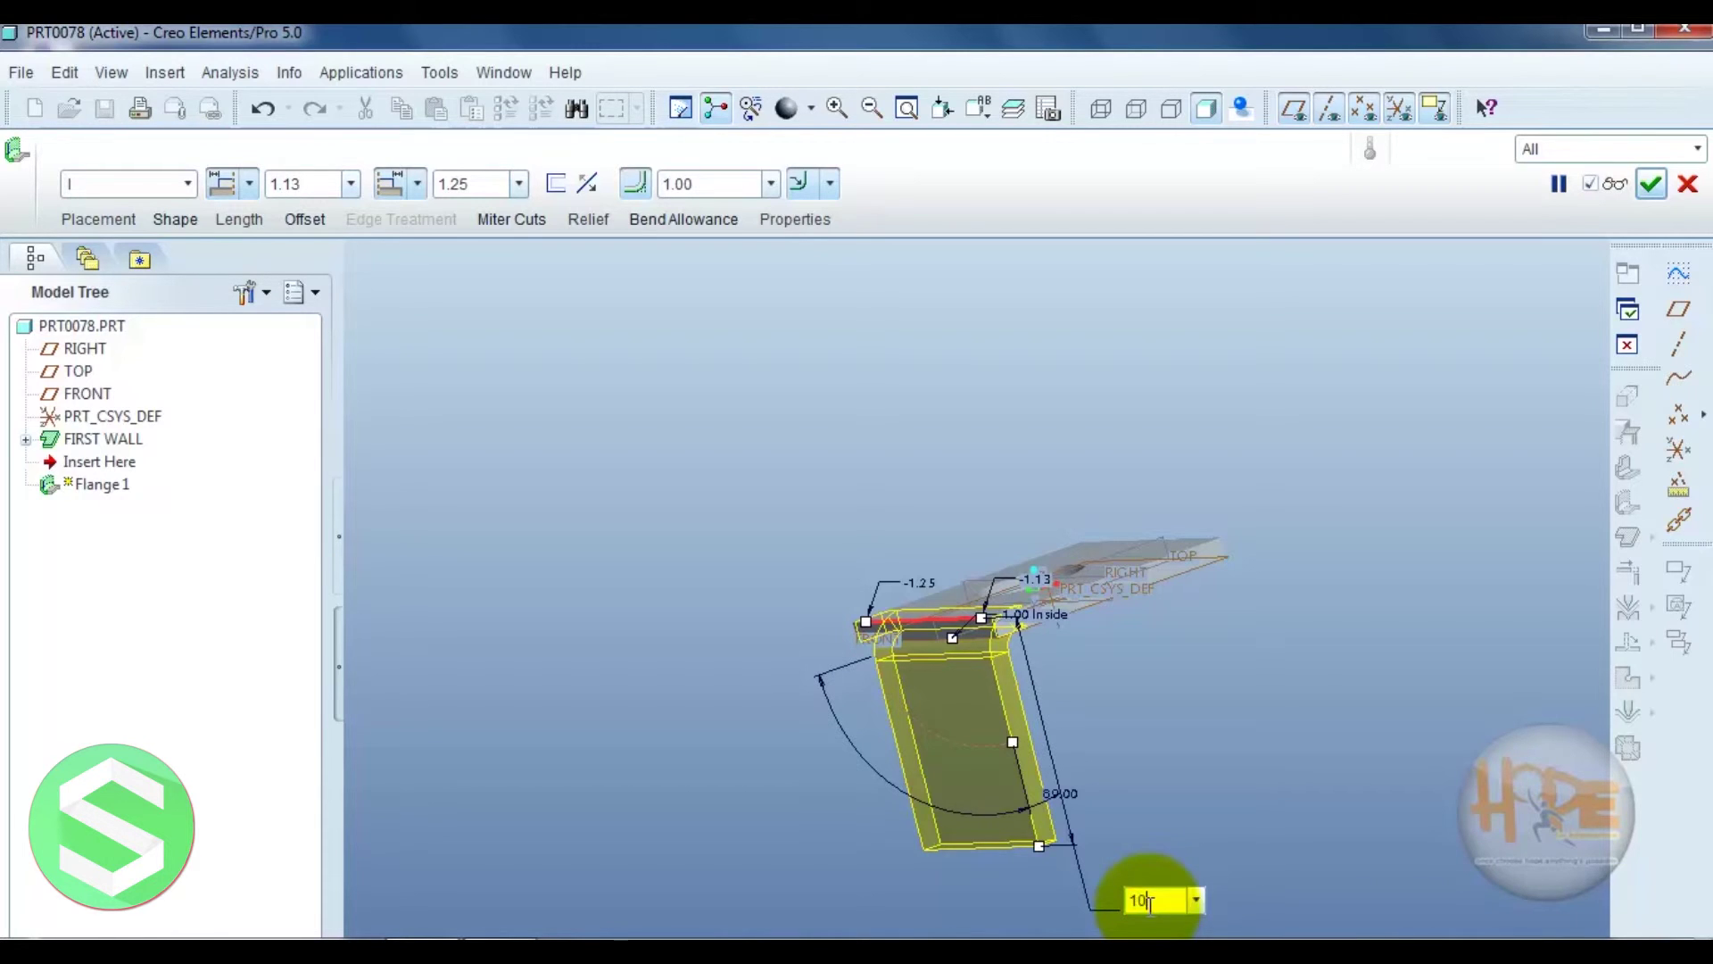
key(Return)
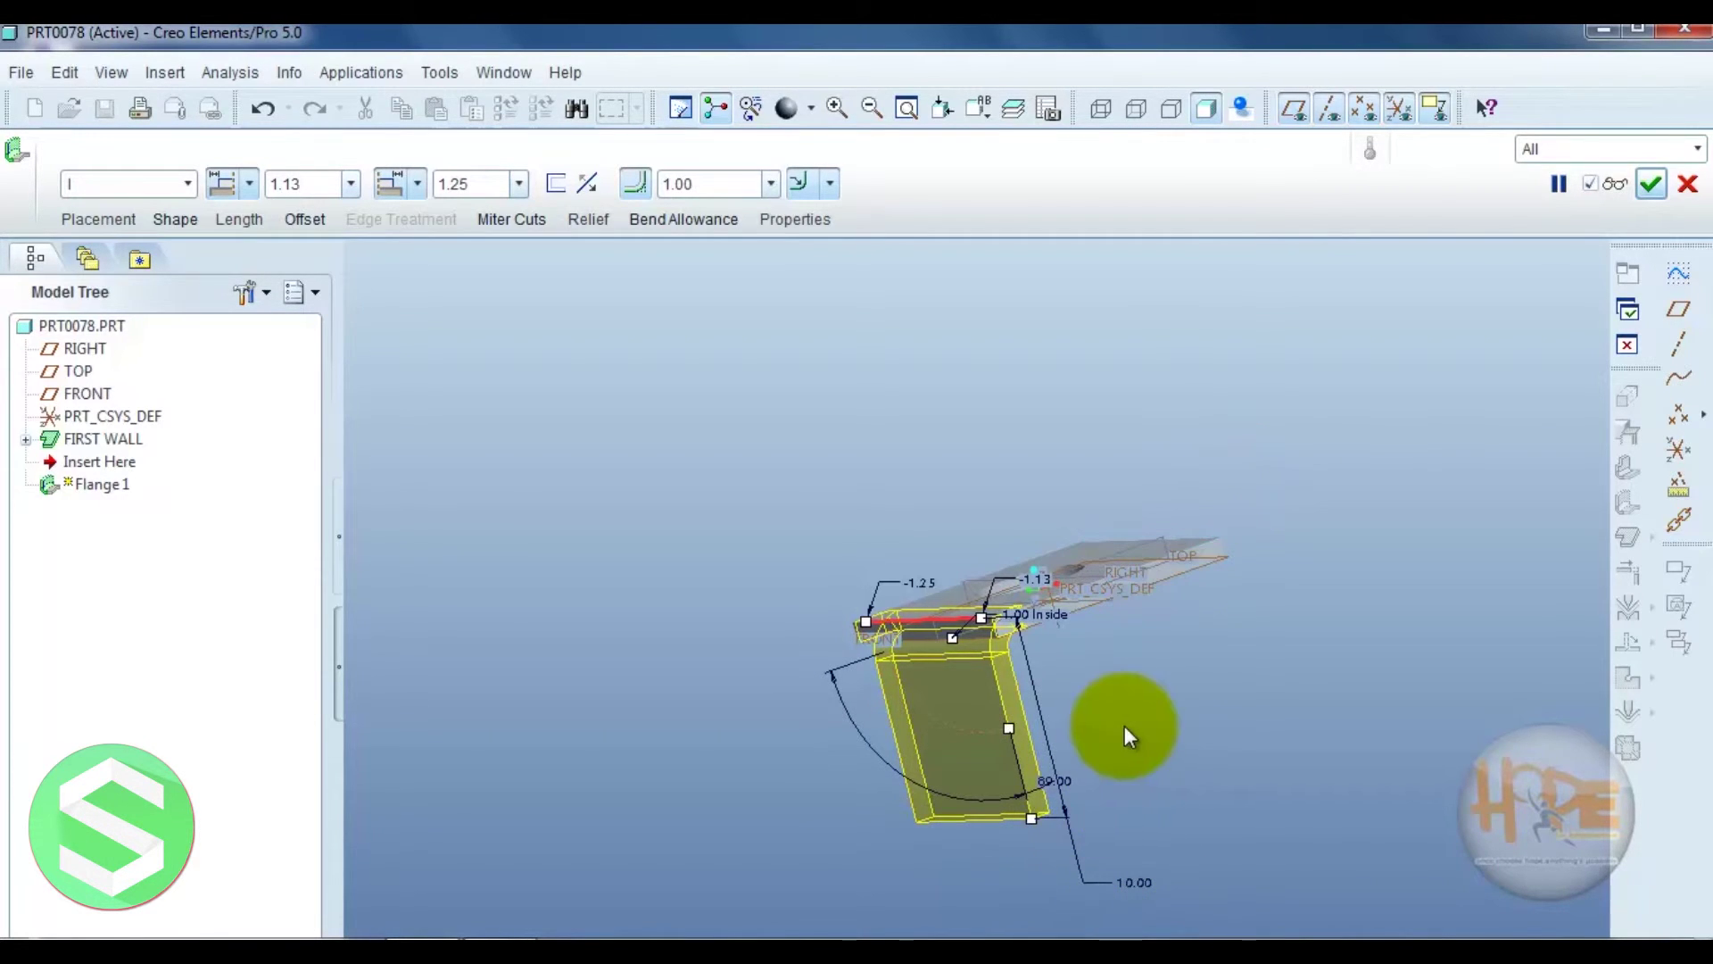
Orbit to view the flange from the side and finish Flange 1
middle_drag(1125, 727, 1214, 728)
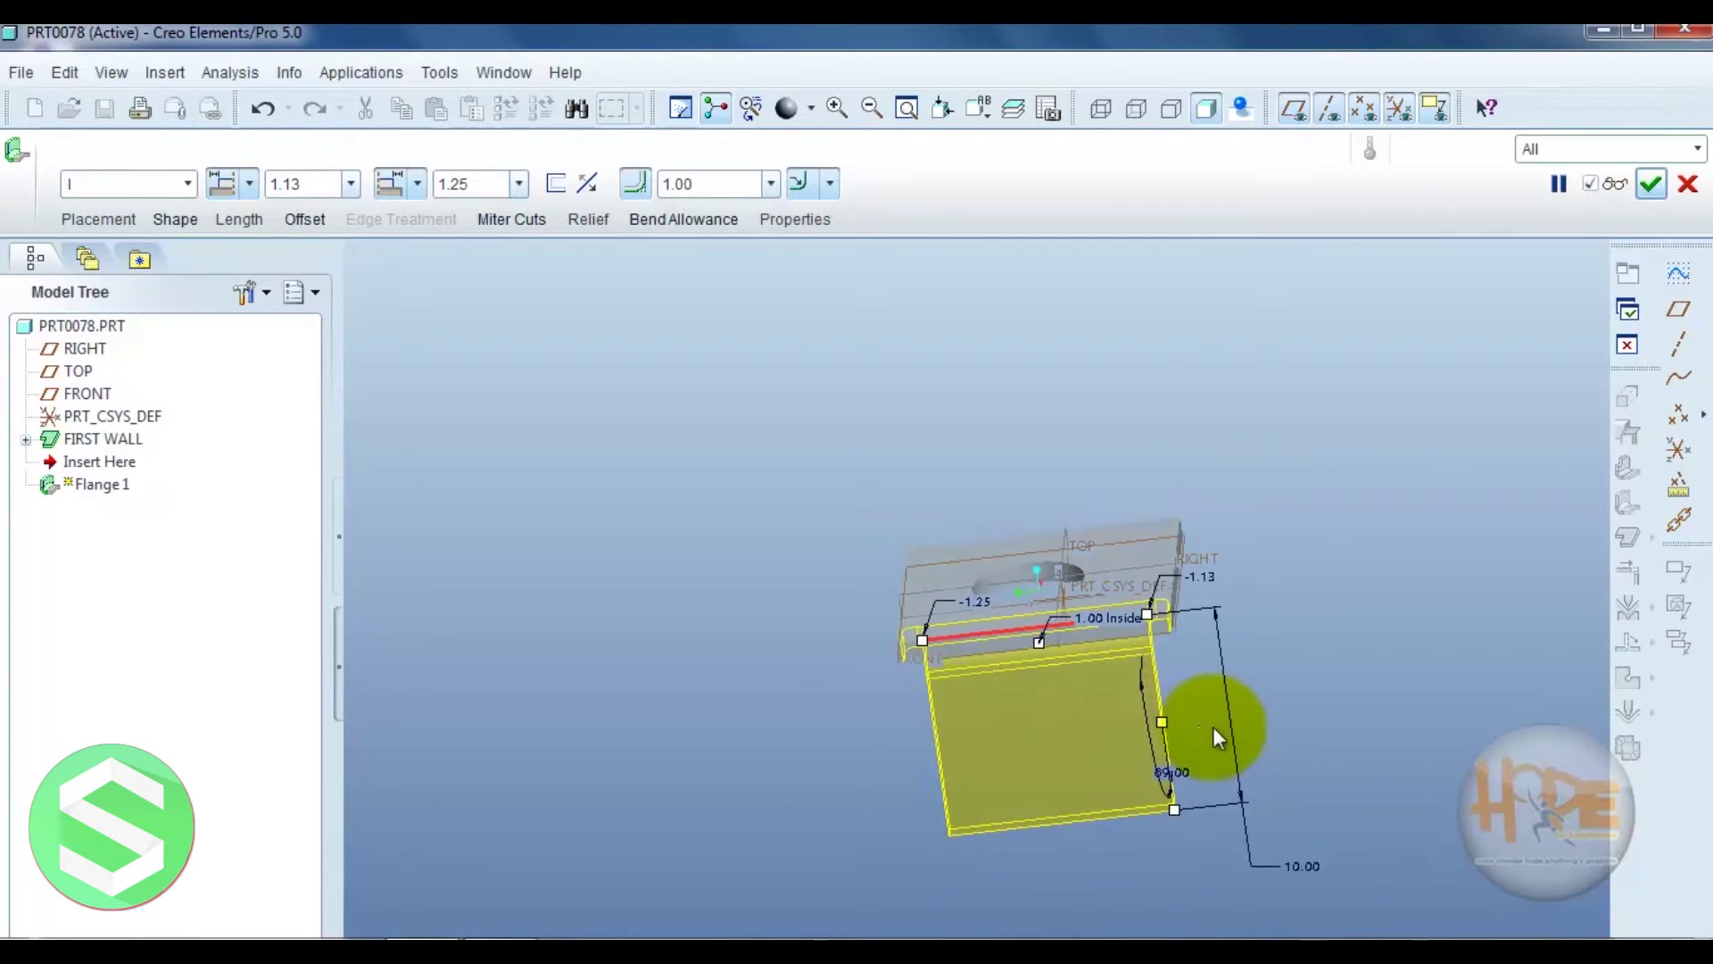
mouse_move(1319, 687)
middle_down()
mouse_move(1250, 601)
mouse_move(1178, 658)
mouse_move(1168, 631)
mouse_move(1198, 659)
mouse_move(1223, 642)
middle_up()
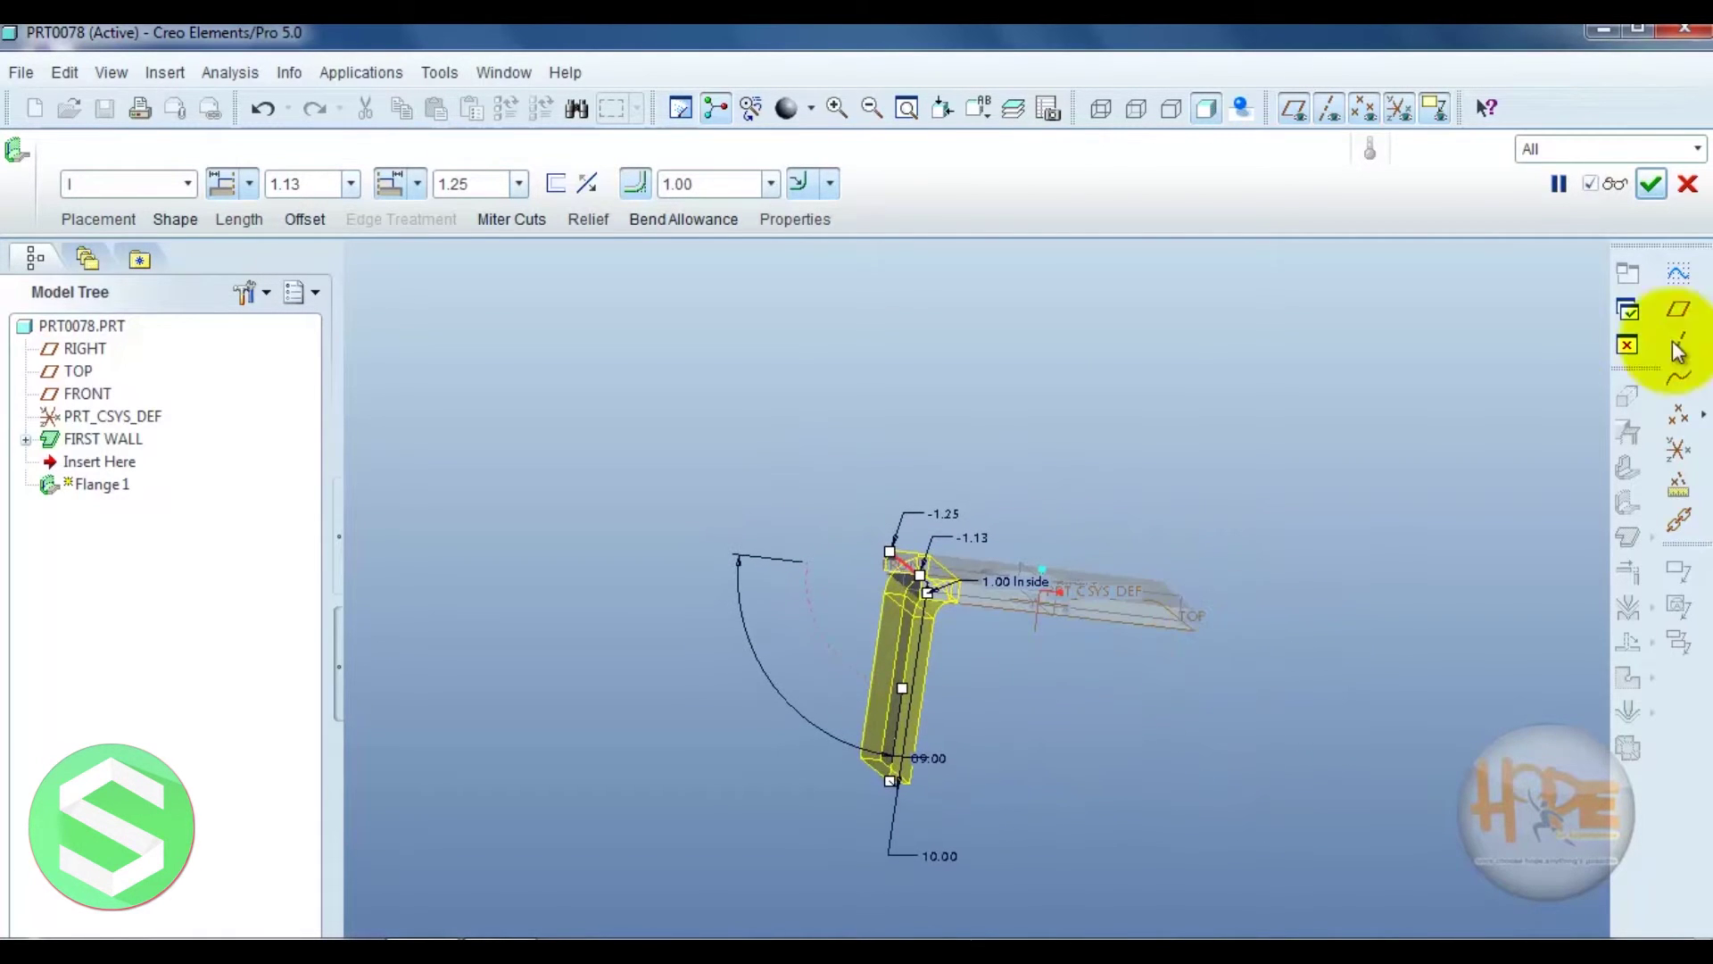
click(1653, 185)
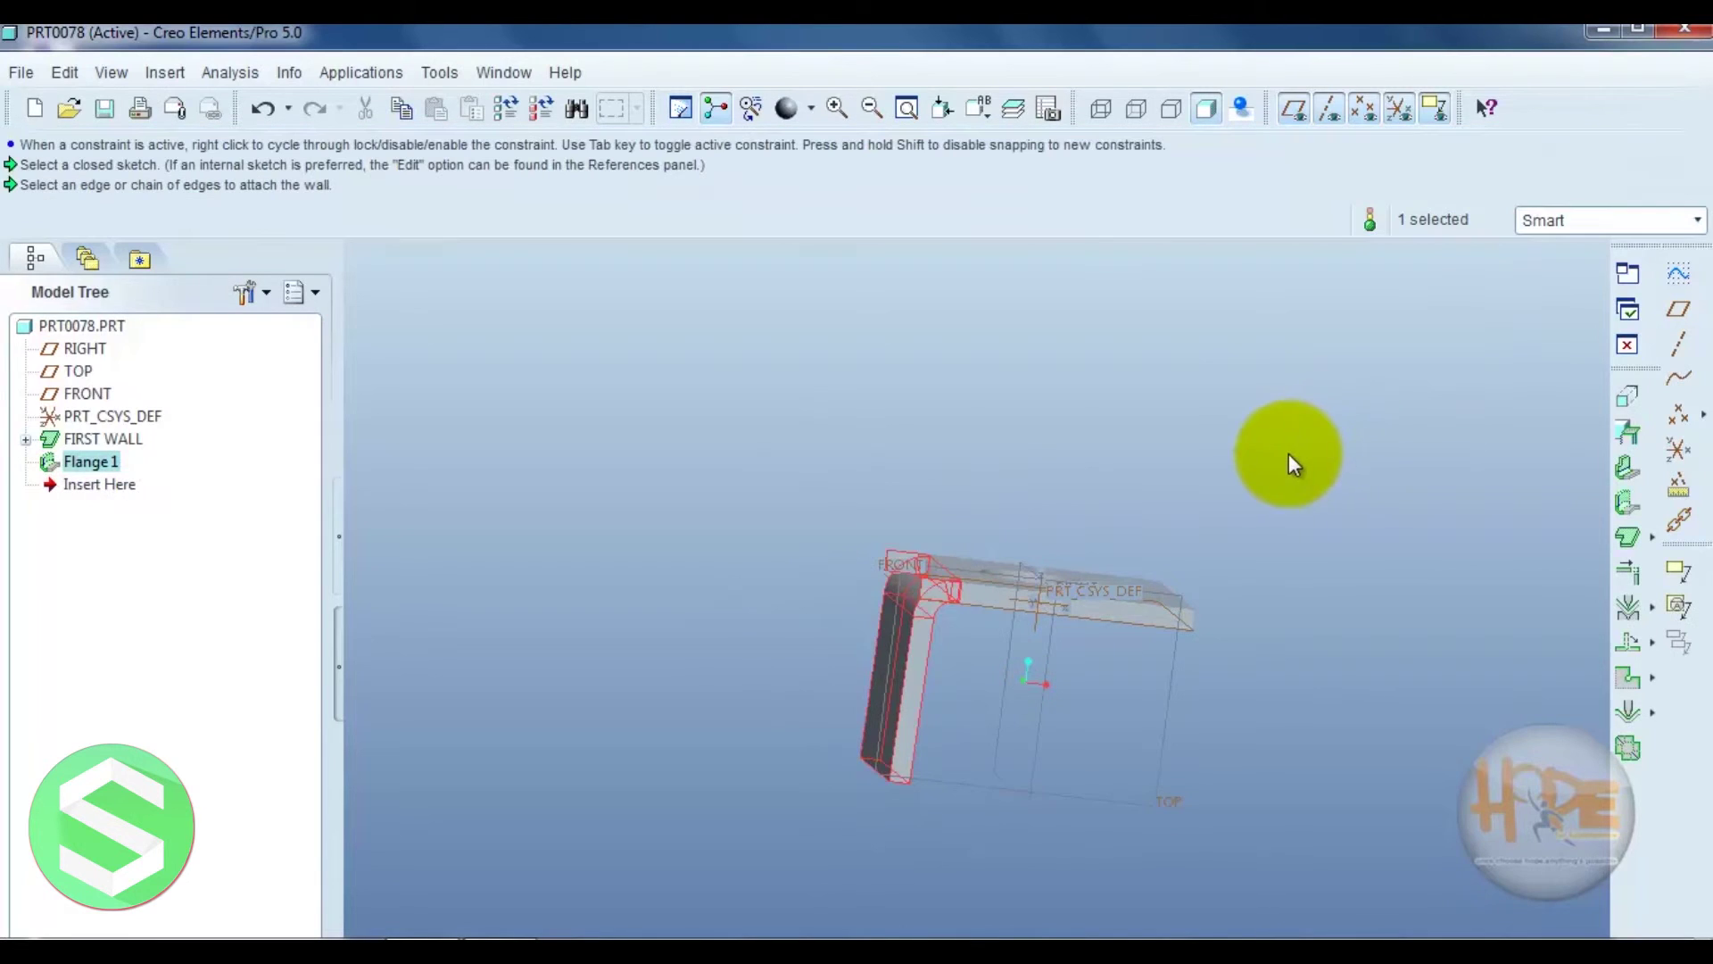
Start a Flat wall on the first wall's edge, previewing a 90° bend
mouse_move(1288, 453)
middle_down()
mouse_move(1367, 437)
mouse_move(1381, 476)
mouse_move(1335, 447)
mouse_move(1193, 486)
mouse_move(1159, 547)
mouse_move(1197, 577)
mouse_move(1021, 517)
mouse_move(1090, 643)
mouse_move(1109, 593)
mouse_move(1040, 597)
mouse_move(975, 558)
mouse_move(1059, 578)
mouse_move(1021, 591)
middle_up()
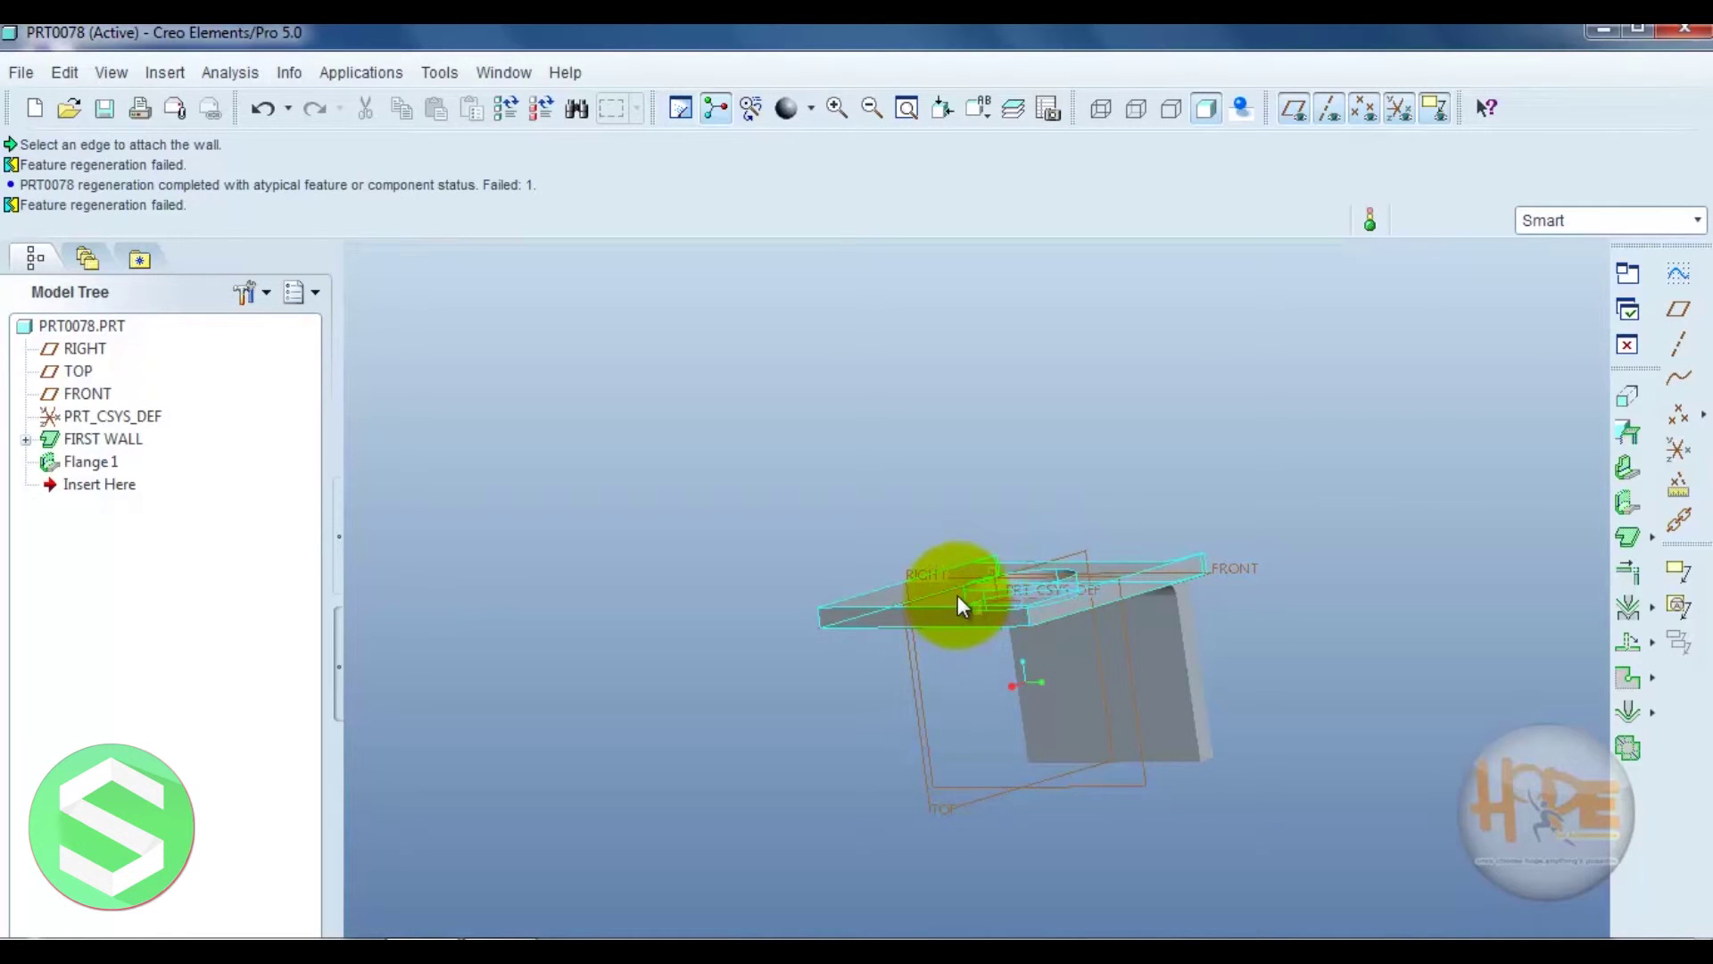
click(1628, 470)
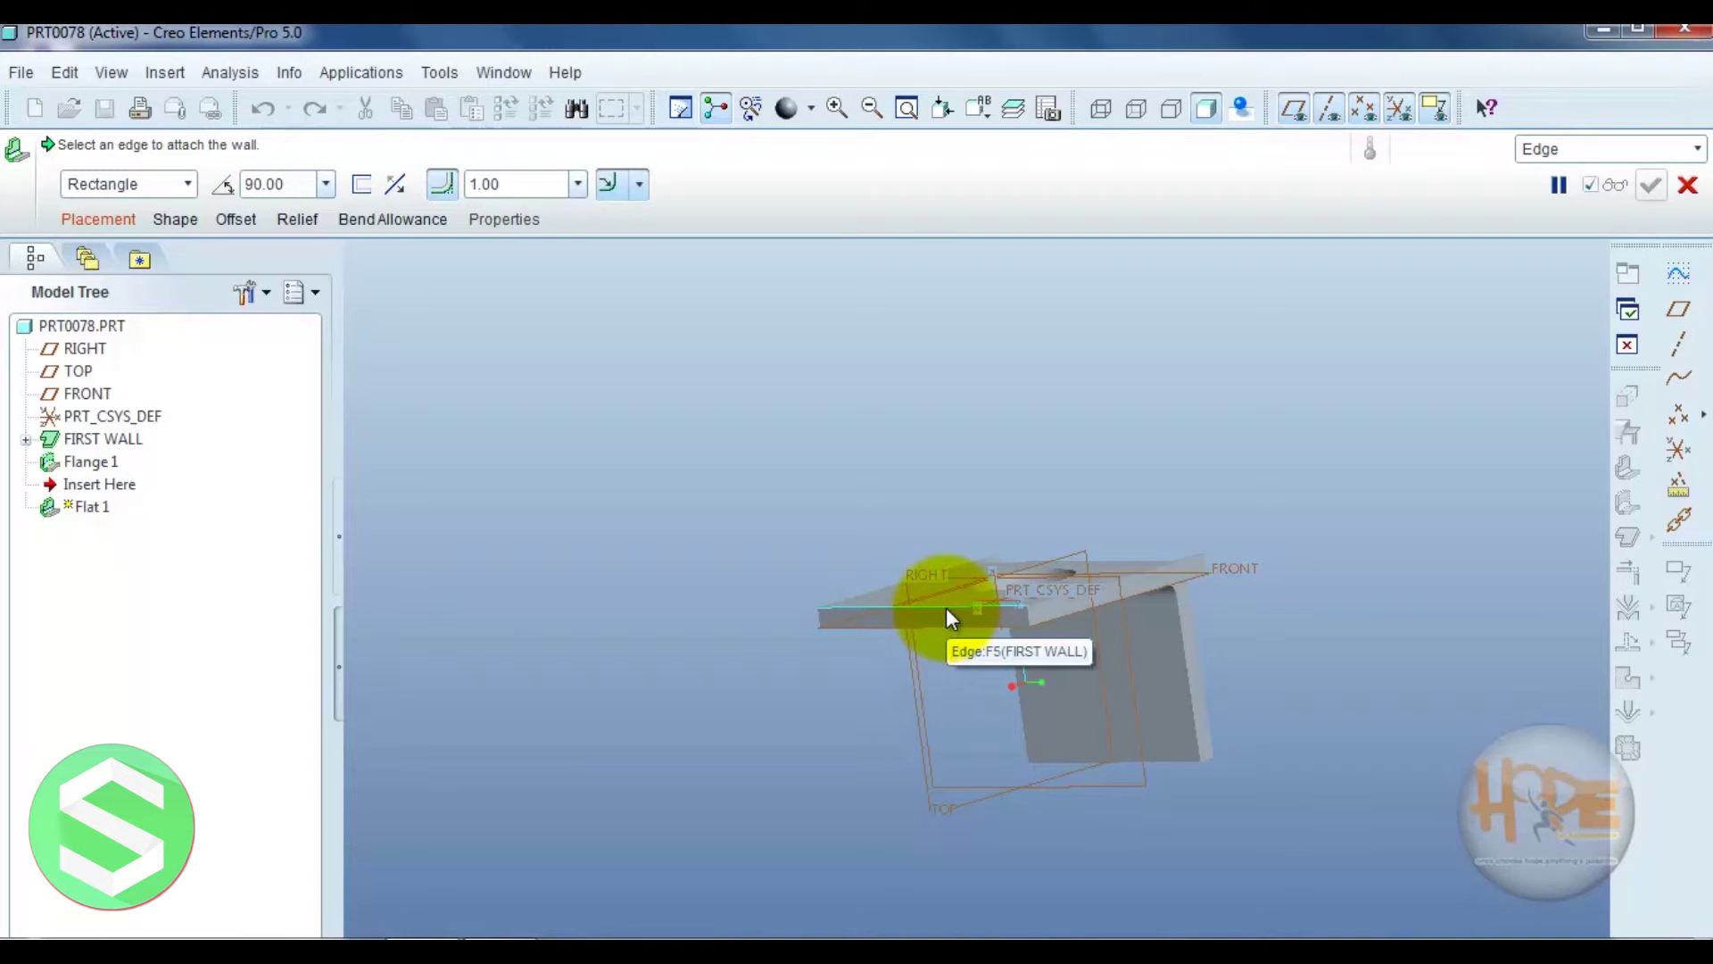
click(947, 610)
Widen the flat wall and lengthen it to 11.75
middle_drag(1106, 848, 881, 708)
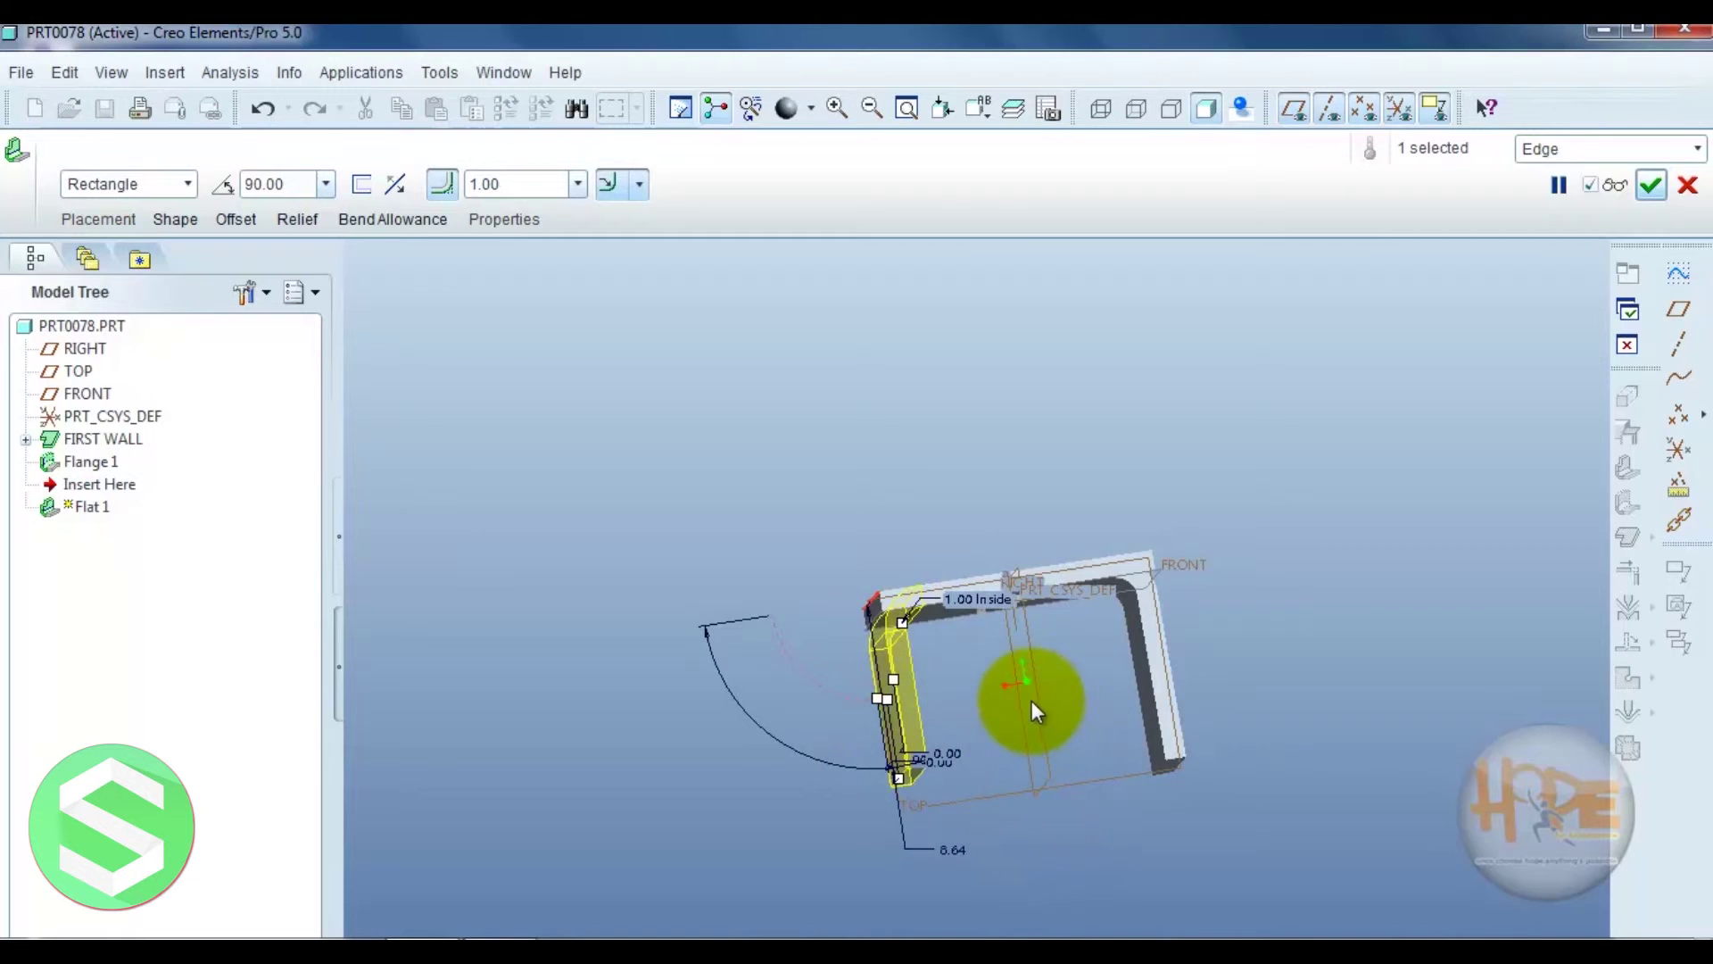
middle_drag(1031, 699, 1141, 666)
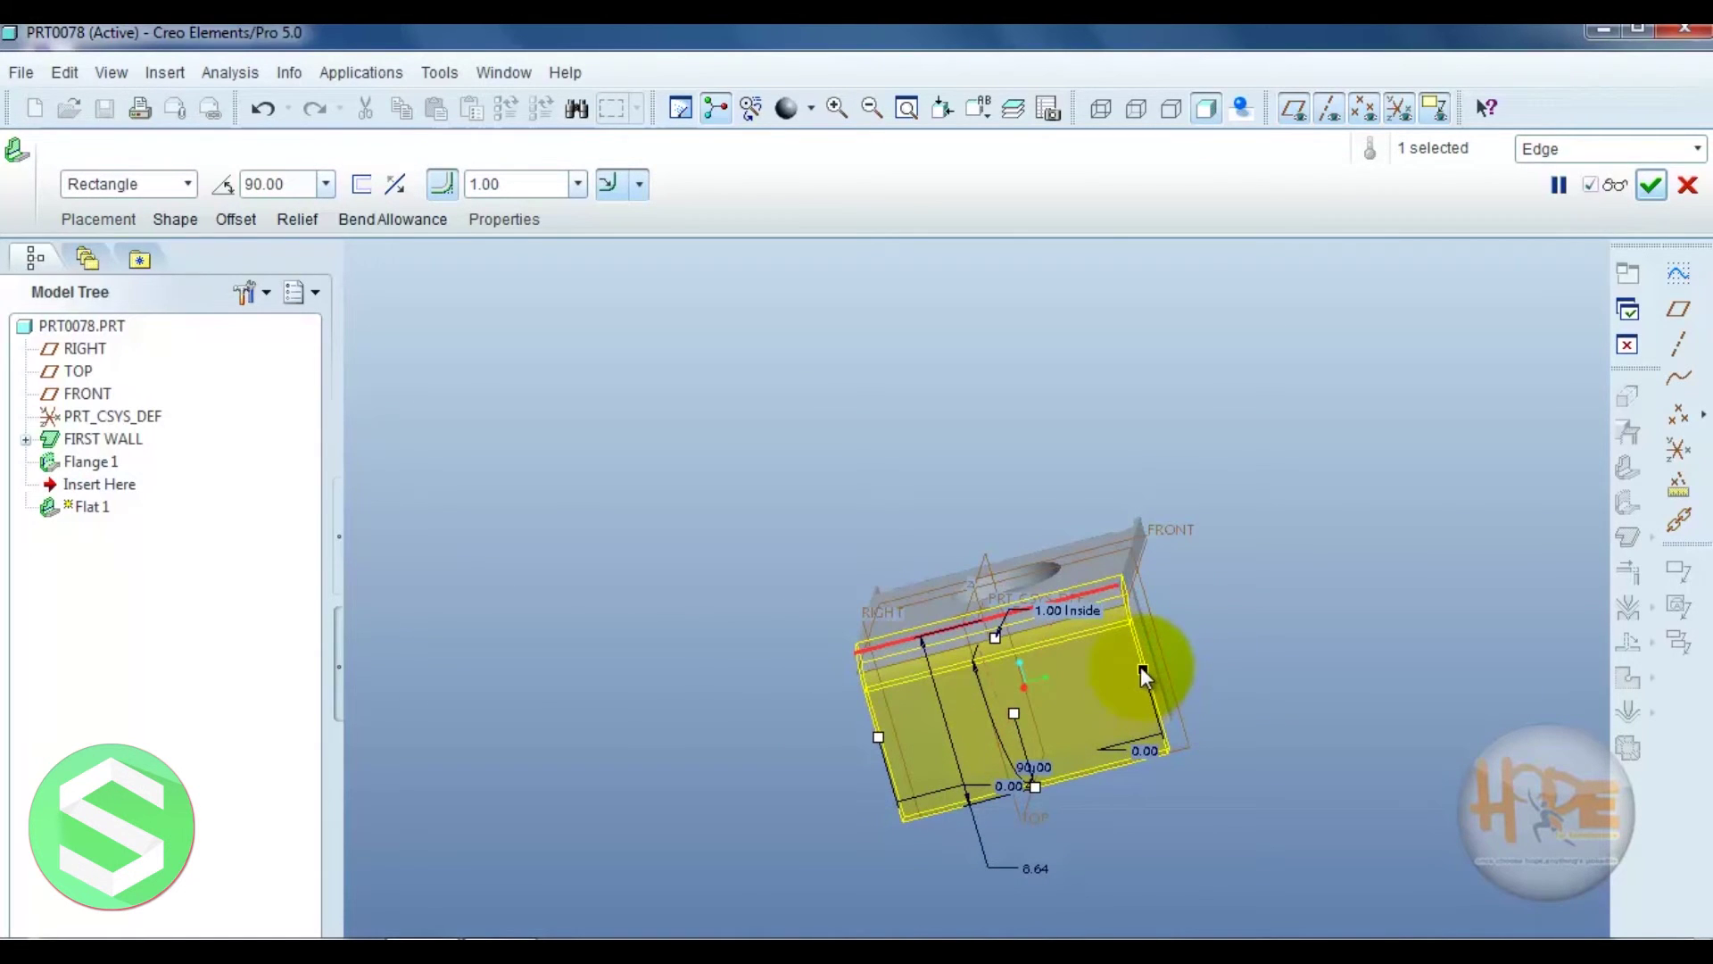
drag(1143, 670, 1276, 669)
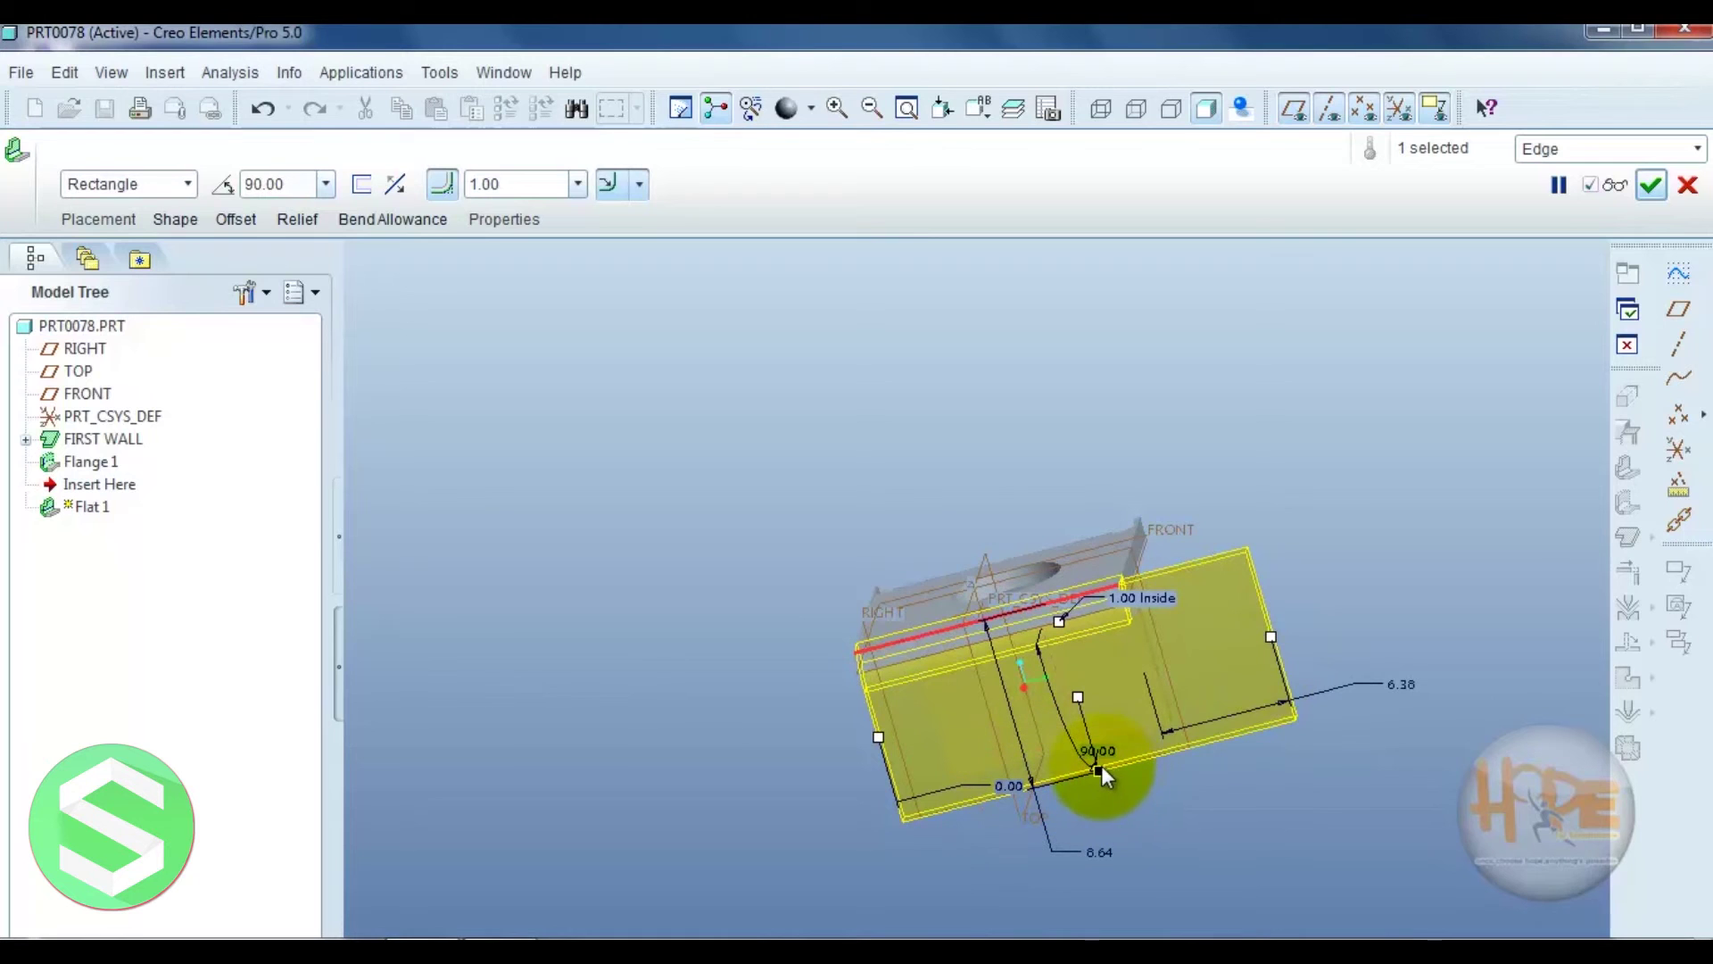
drag(1101, 768, 1133, 821)
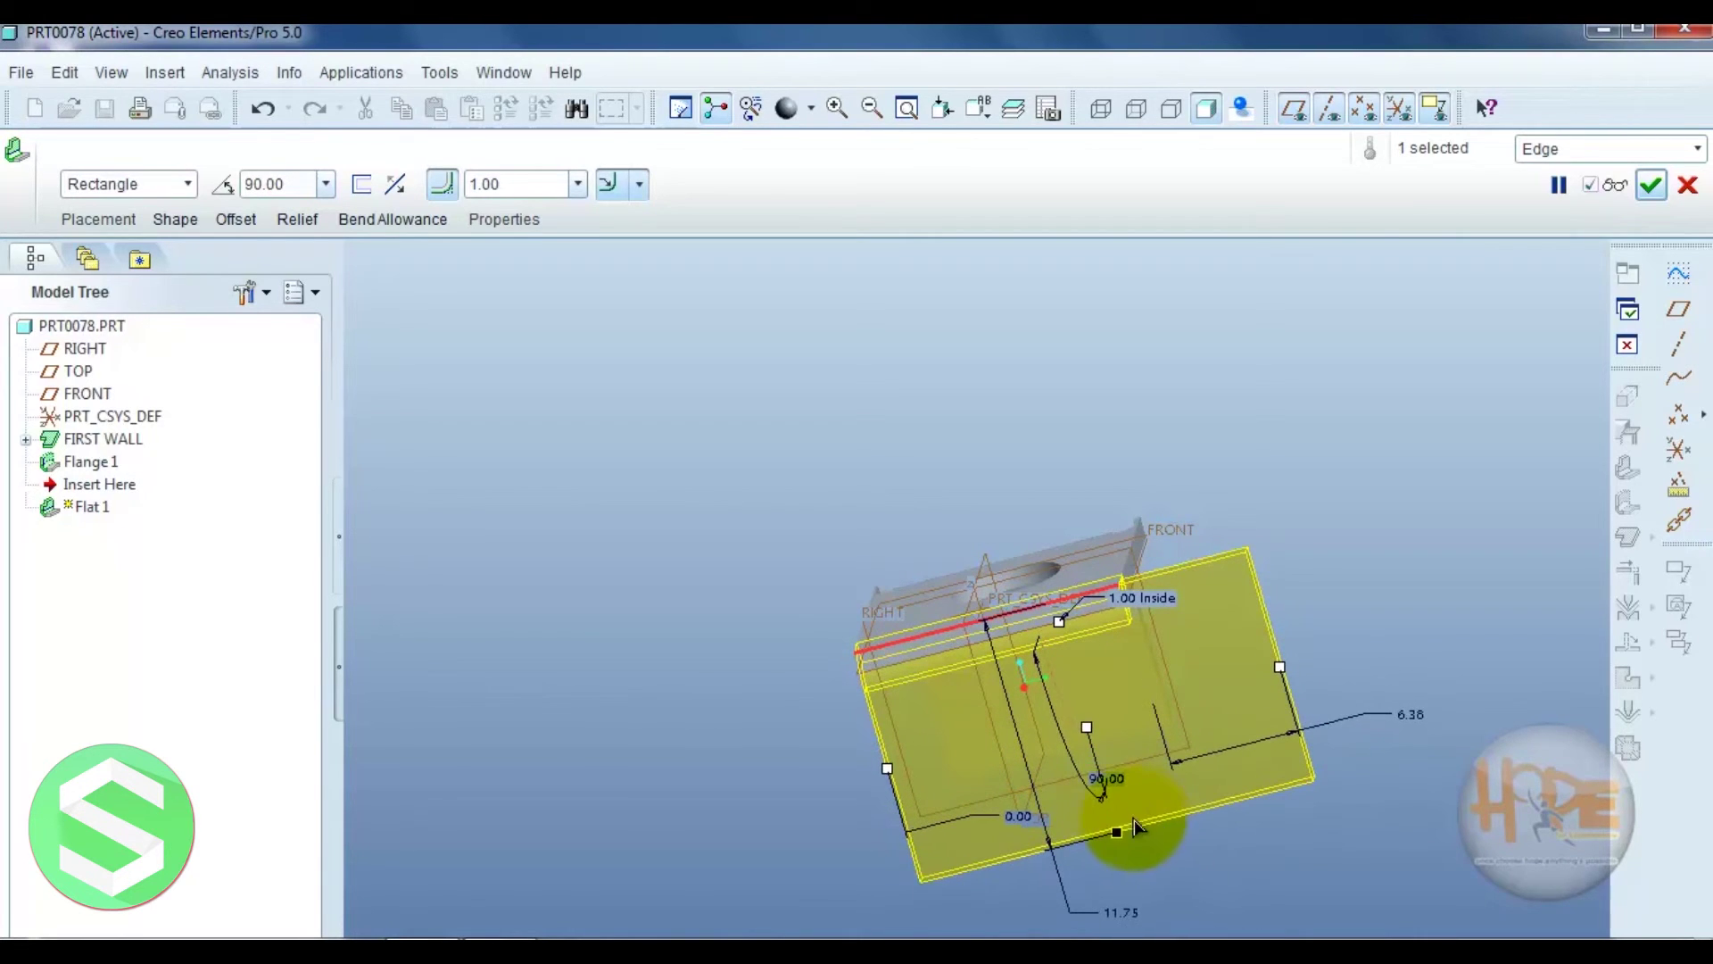
Tilt the flat wall to a 57° bend angle and check its Rip relief settings
mouse_move(1083, 725)
mouse_down()
mouse_move(1046, 721)
mouse_move(1094, 762)
mouse_up()
mouse_move(1013, 671)
middle_down()
mouse_move(1019, 654)
mouse_move(972, 732)
middle_up()
drag(928, 694, 900, 682)
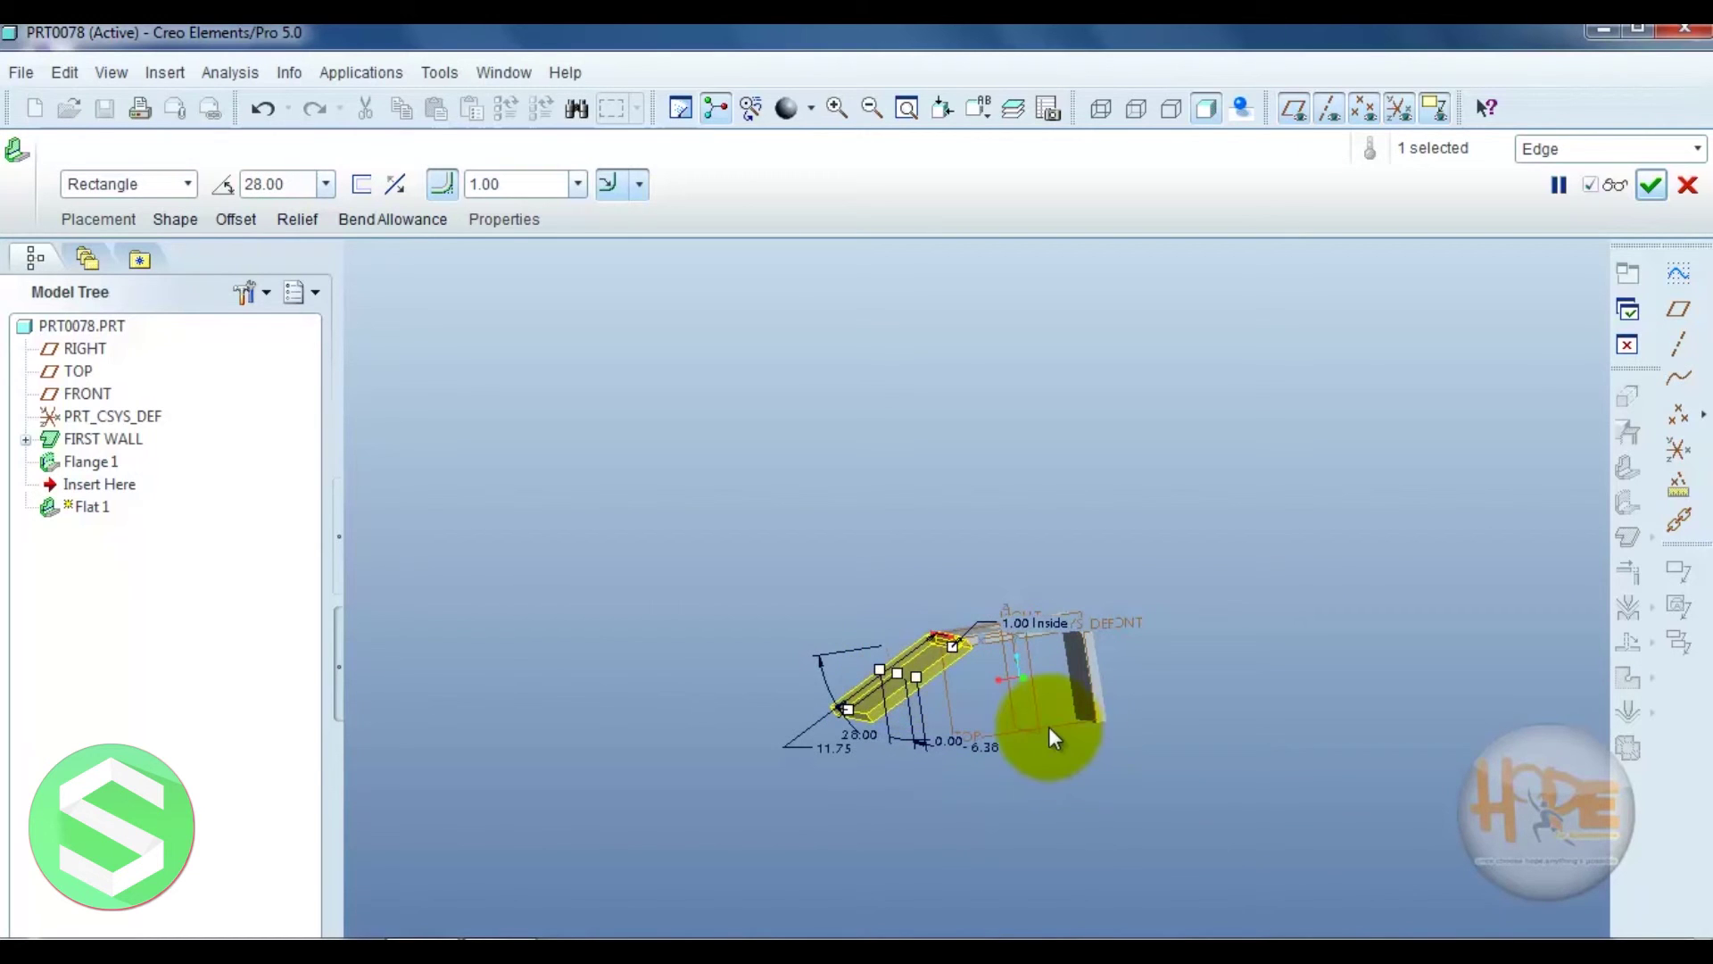
mouse_move(1047, 726)
middle_down()
mouse_move(1110, 746)
mouse_move(1046, 723)
middle_up()
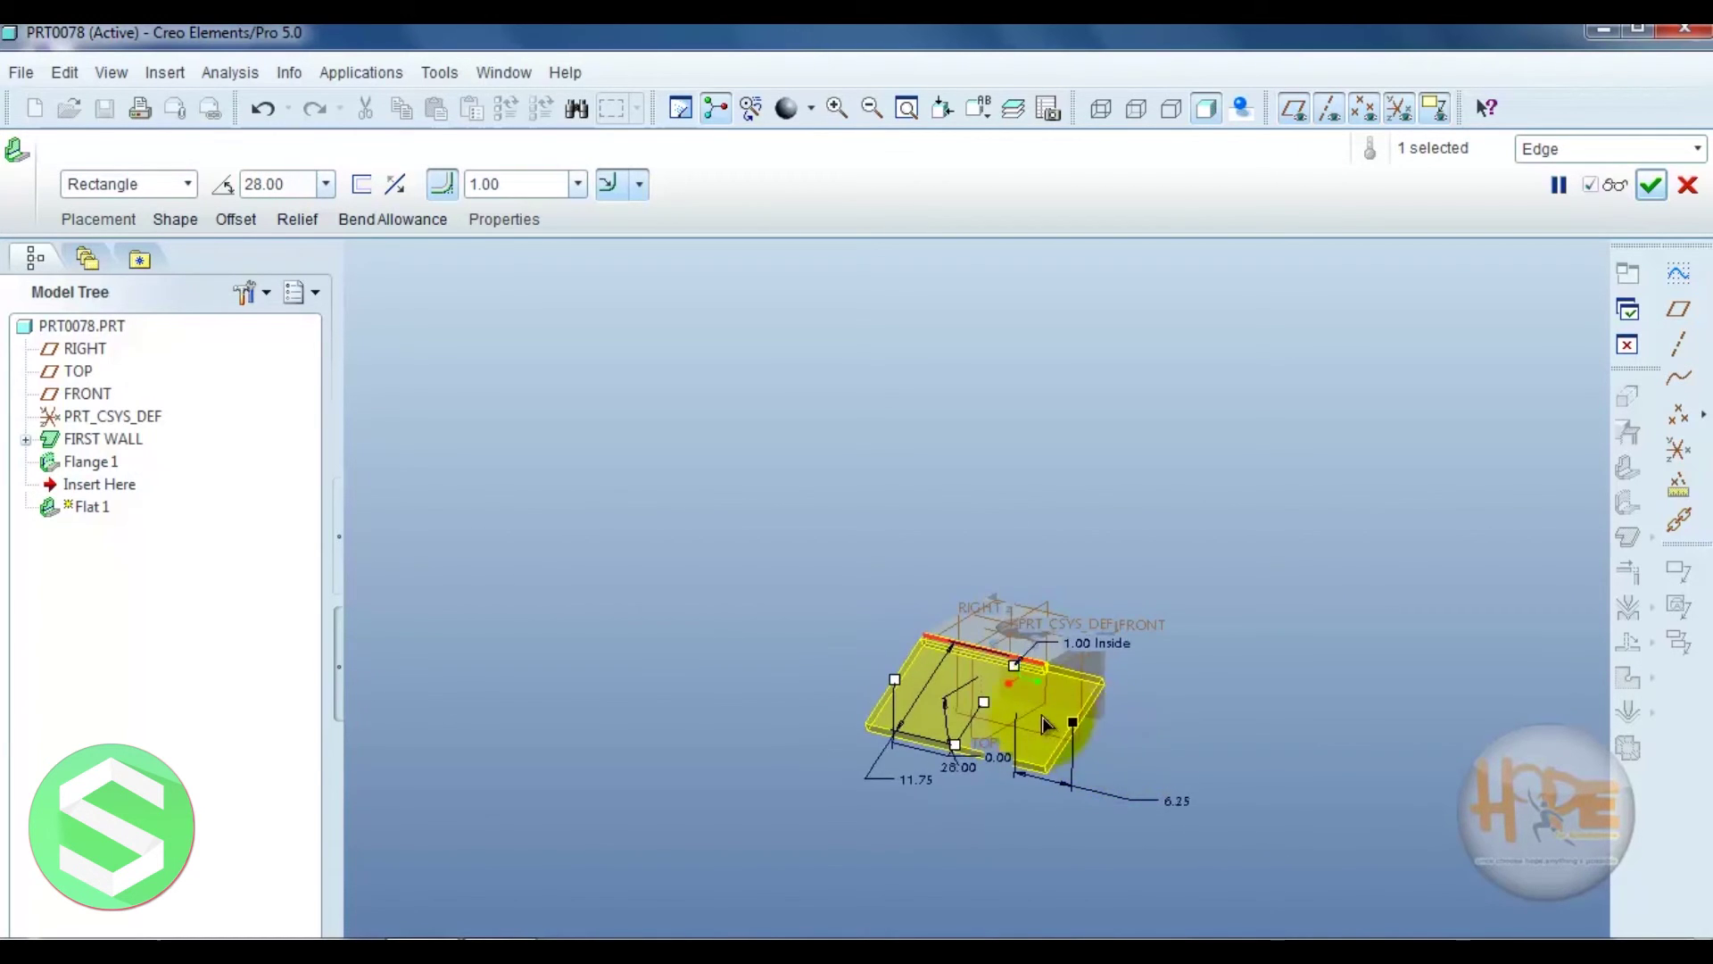
drag(1073, 722, 1016, 708)
middle_drag(1087, 765, 1026, 691)
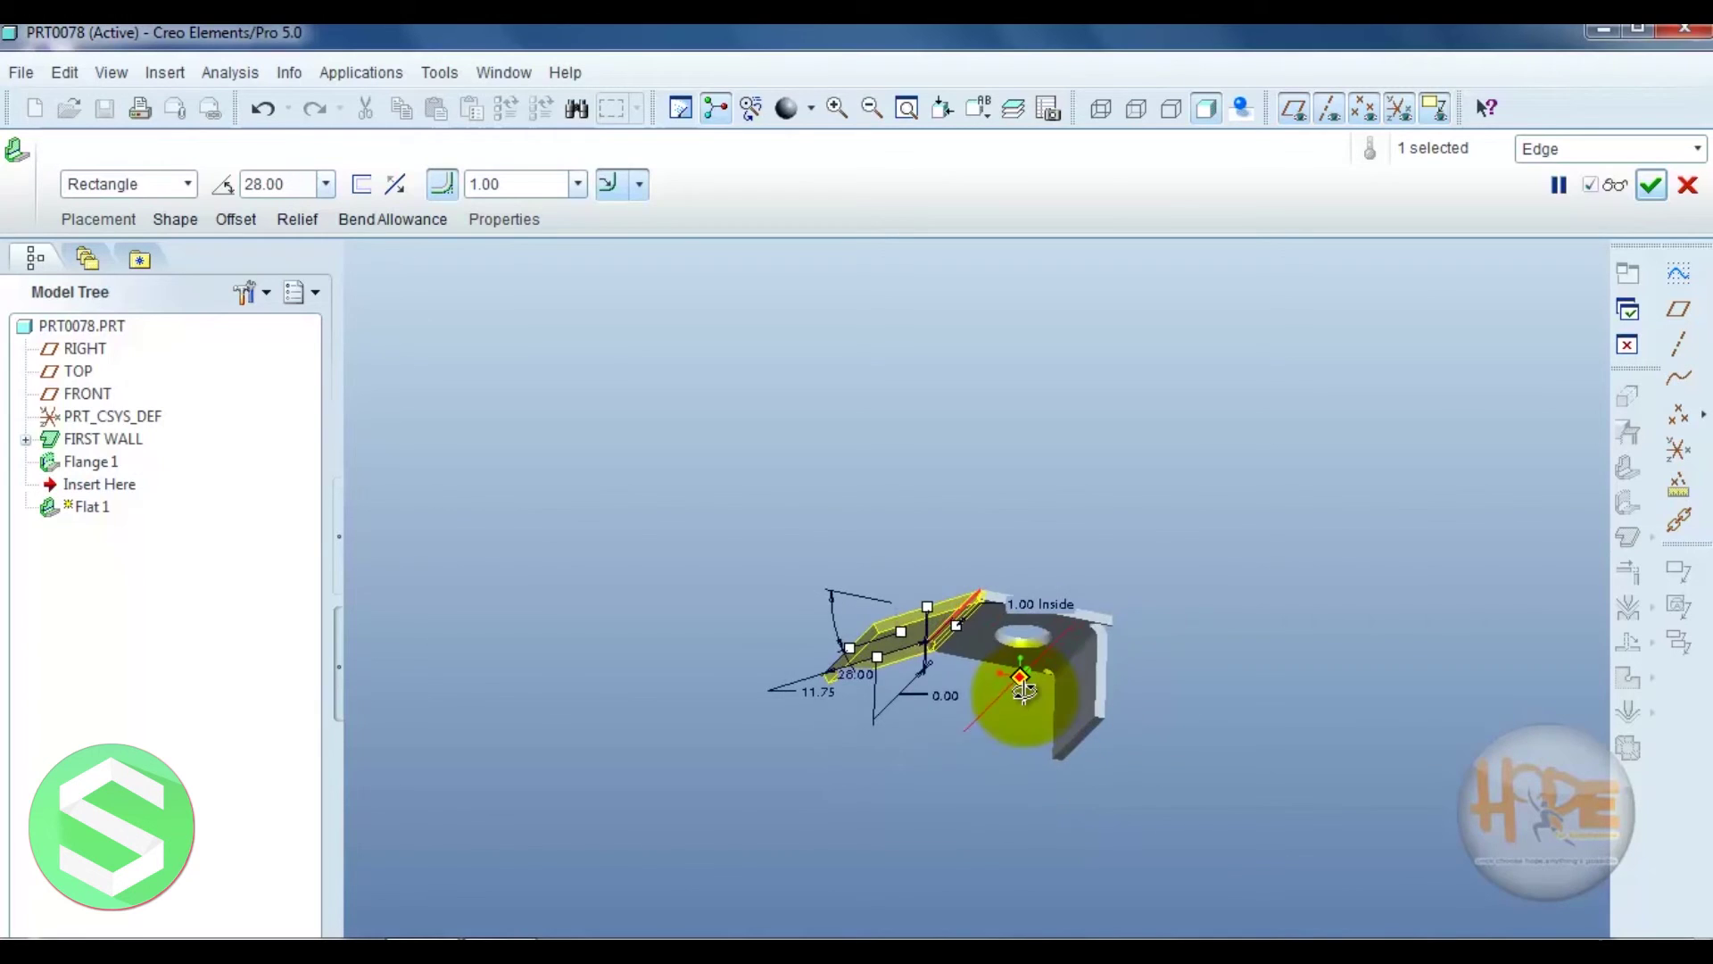
drag(897, 634, 919, 632)
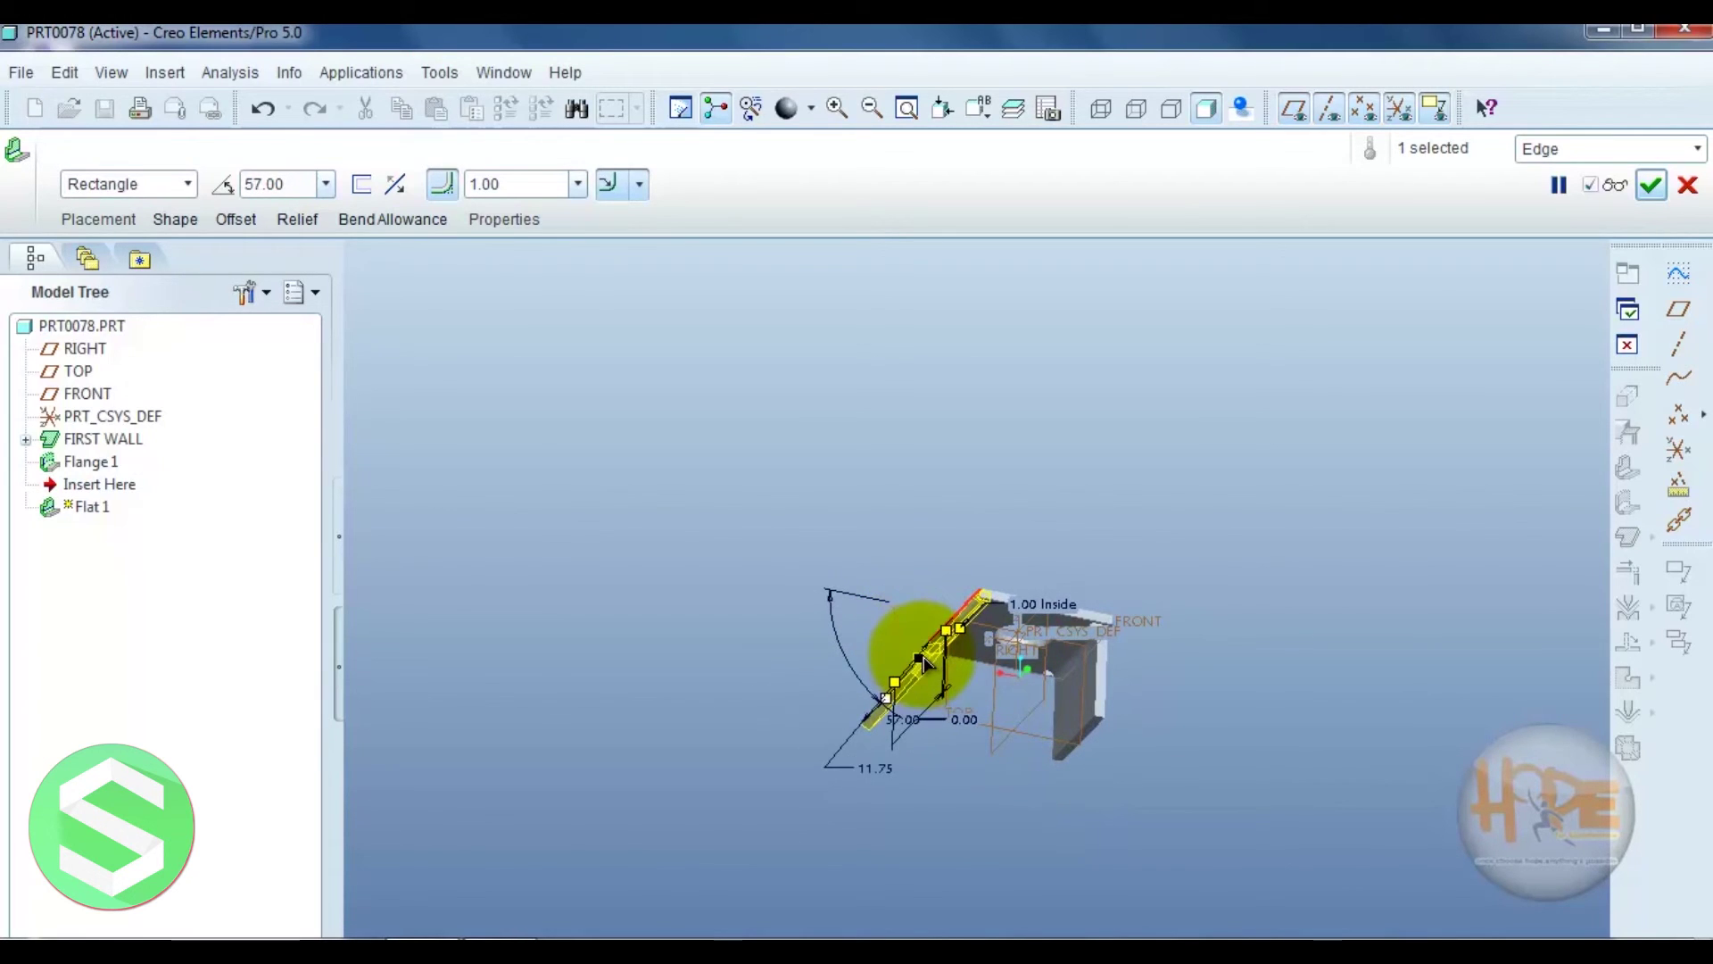
click(293, 217)
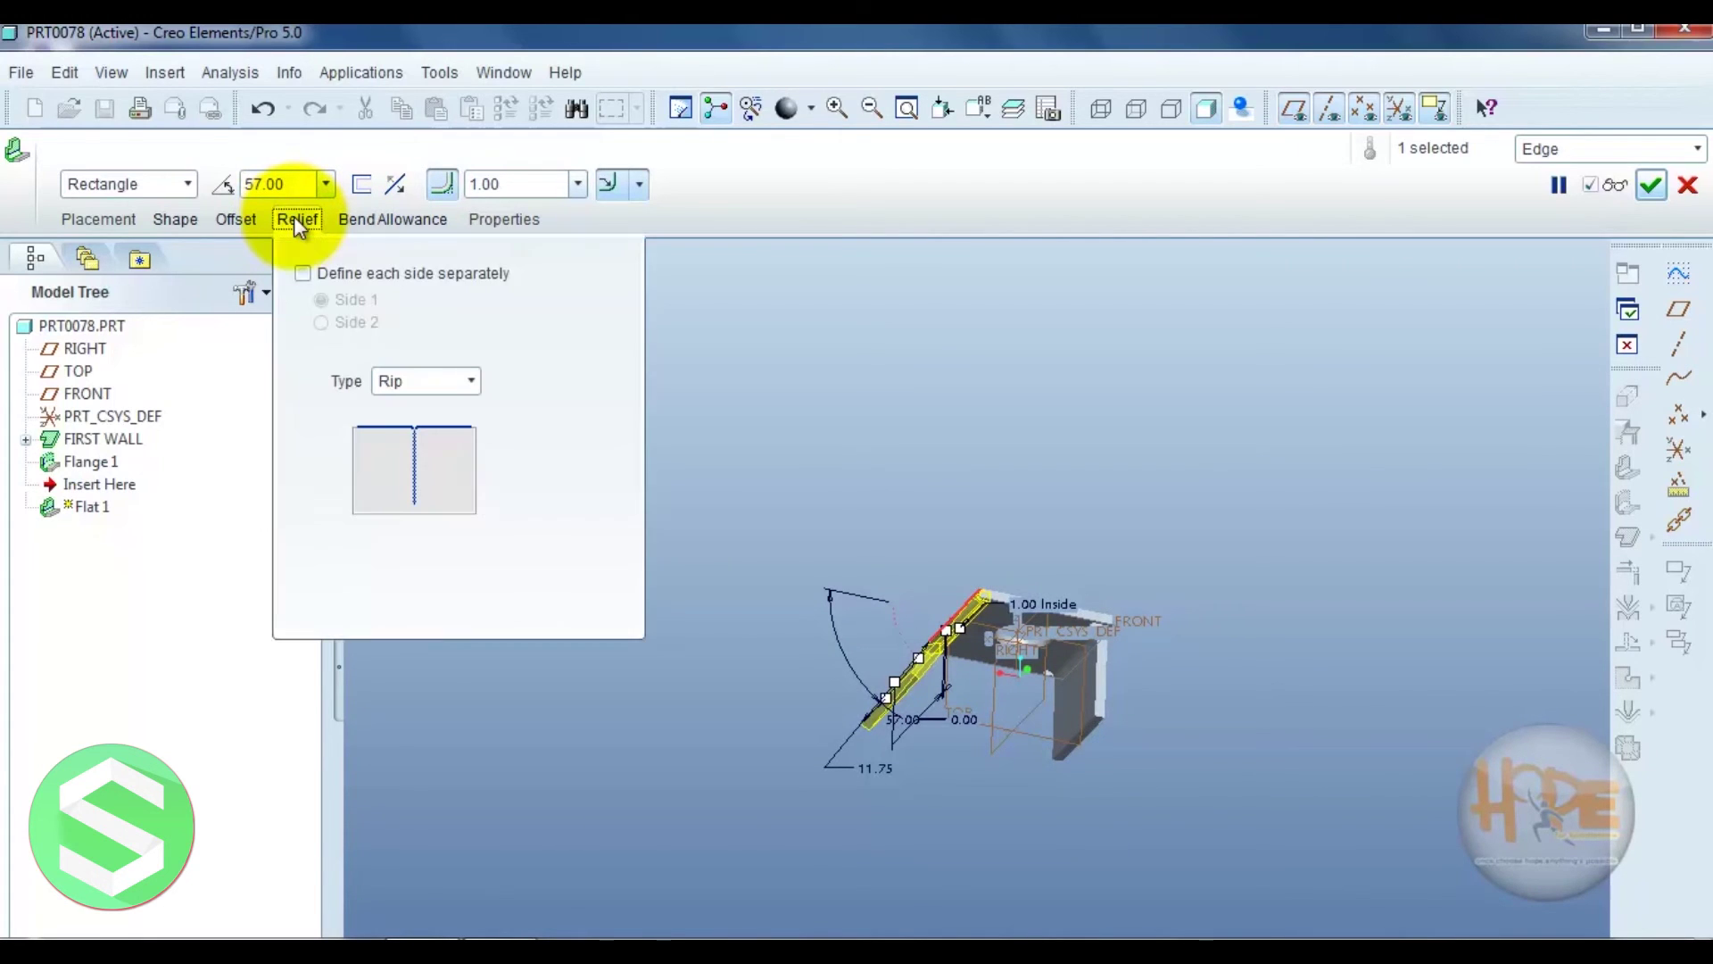
Review Flat 1's Bend Allowance, Offset, Shape and Placement settings, then complete the wall
click(359, 222)
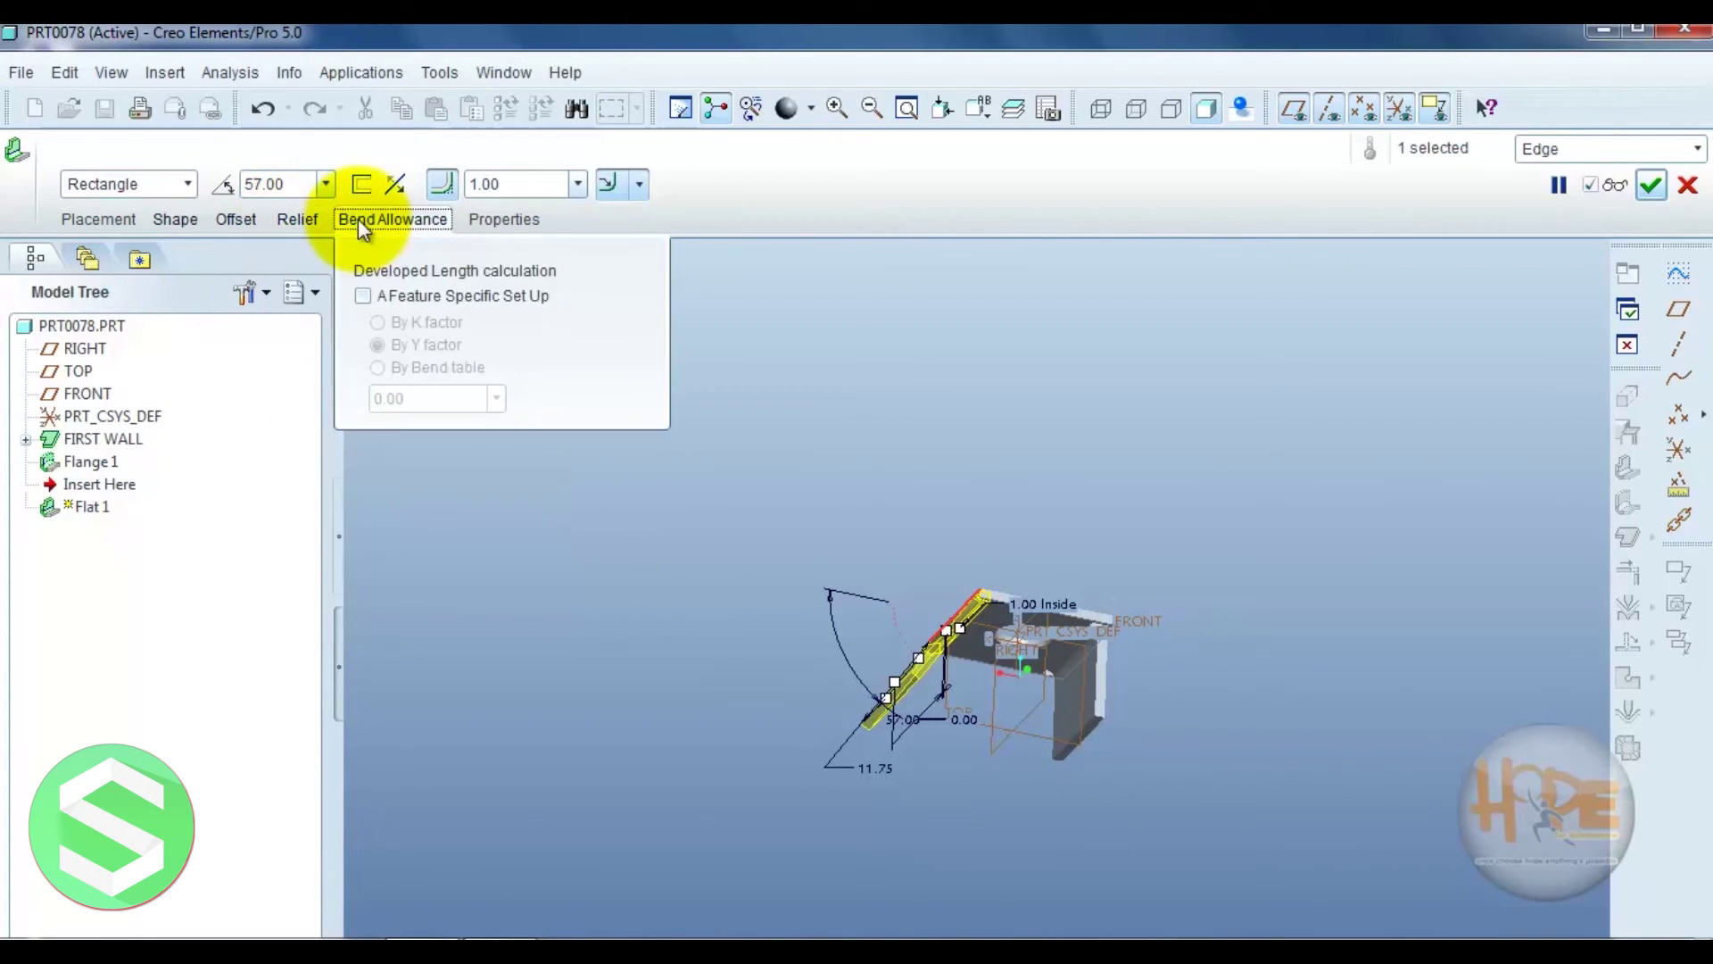
click(243, 218)
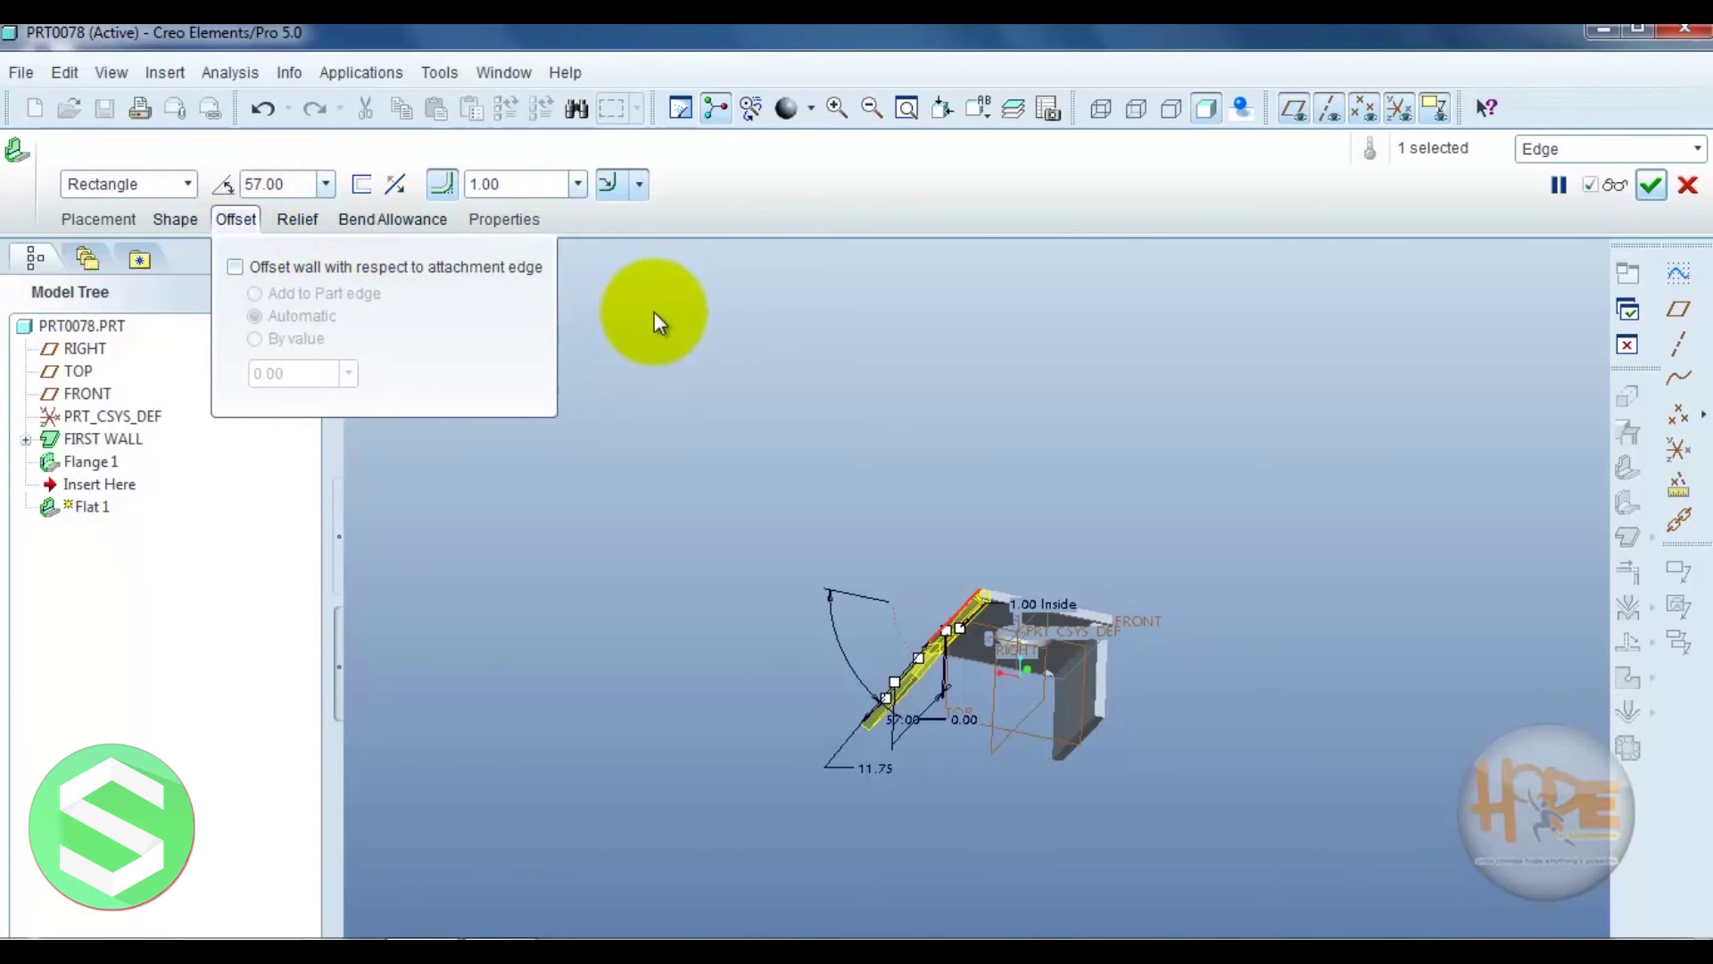
click(175, 219)
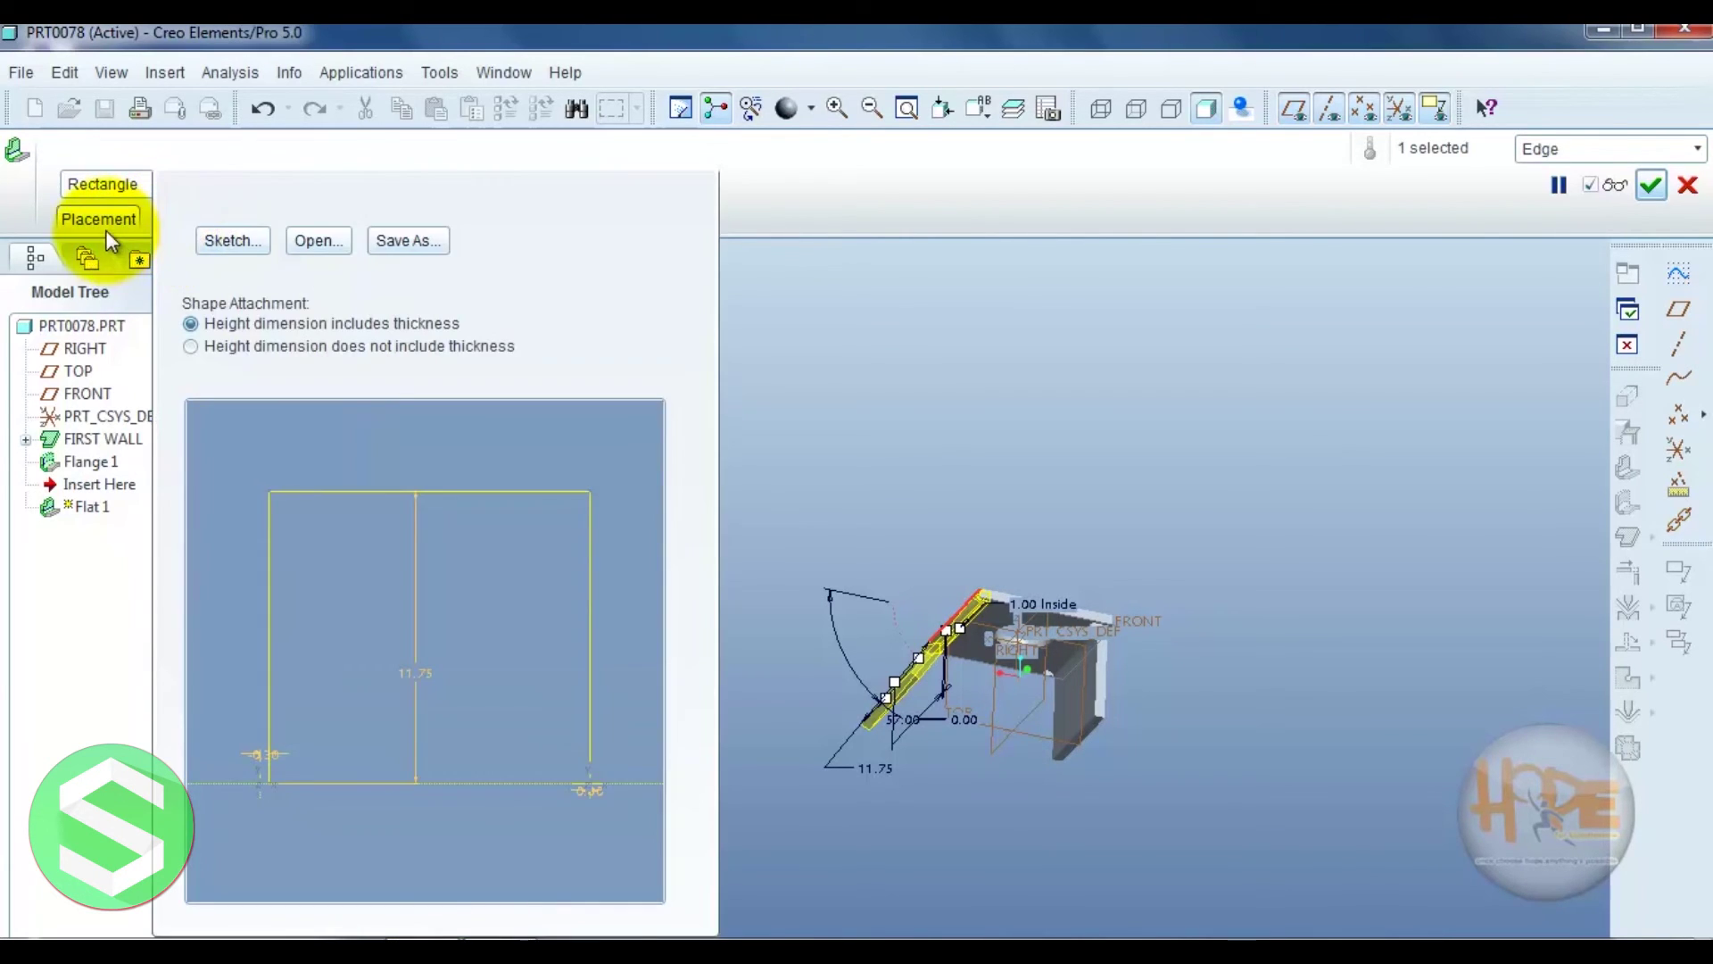
click(103, 221)
click(1652, 184)
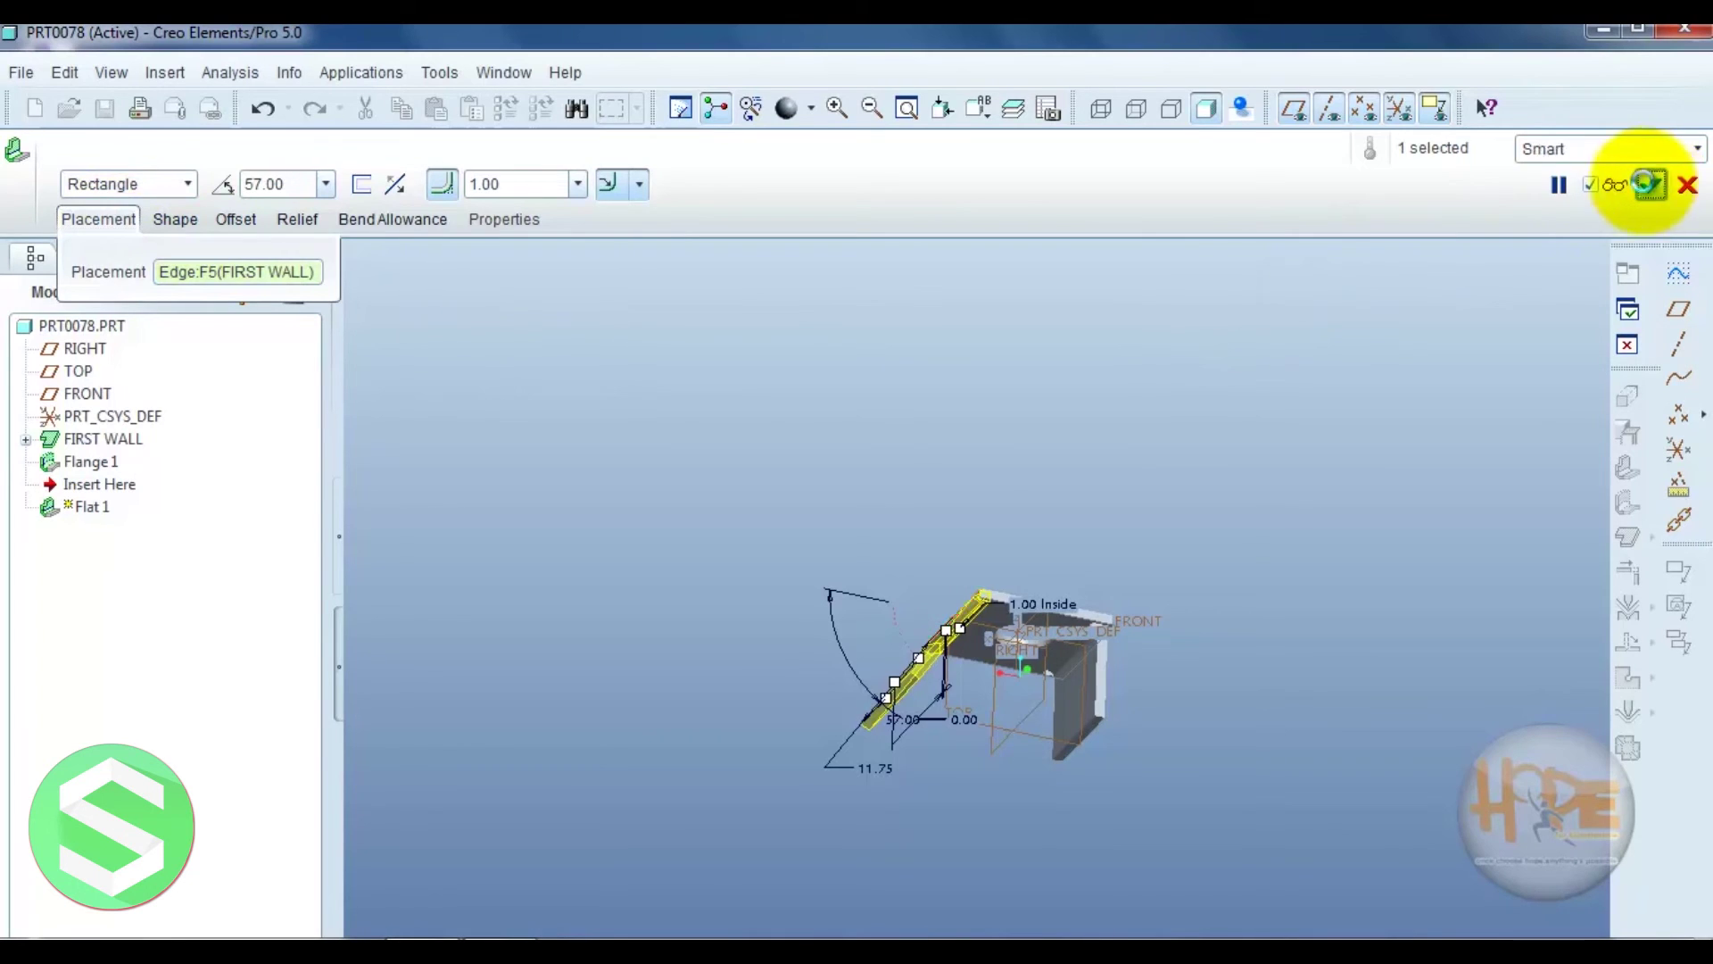
mouse_move(1036, 430)
middle_down()
mouse_move(1095, 443)
mouse_move(1121, 486)
mouse_move(669, 420)
mouse_move(854, 553)
middle_up()
mouse_move(1037, 714)
middle_down()
mouse_move(1014, 677)
mouse_move(903, 657)
middle_up()
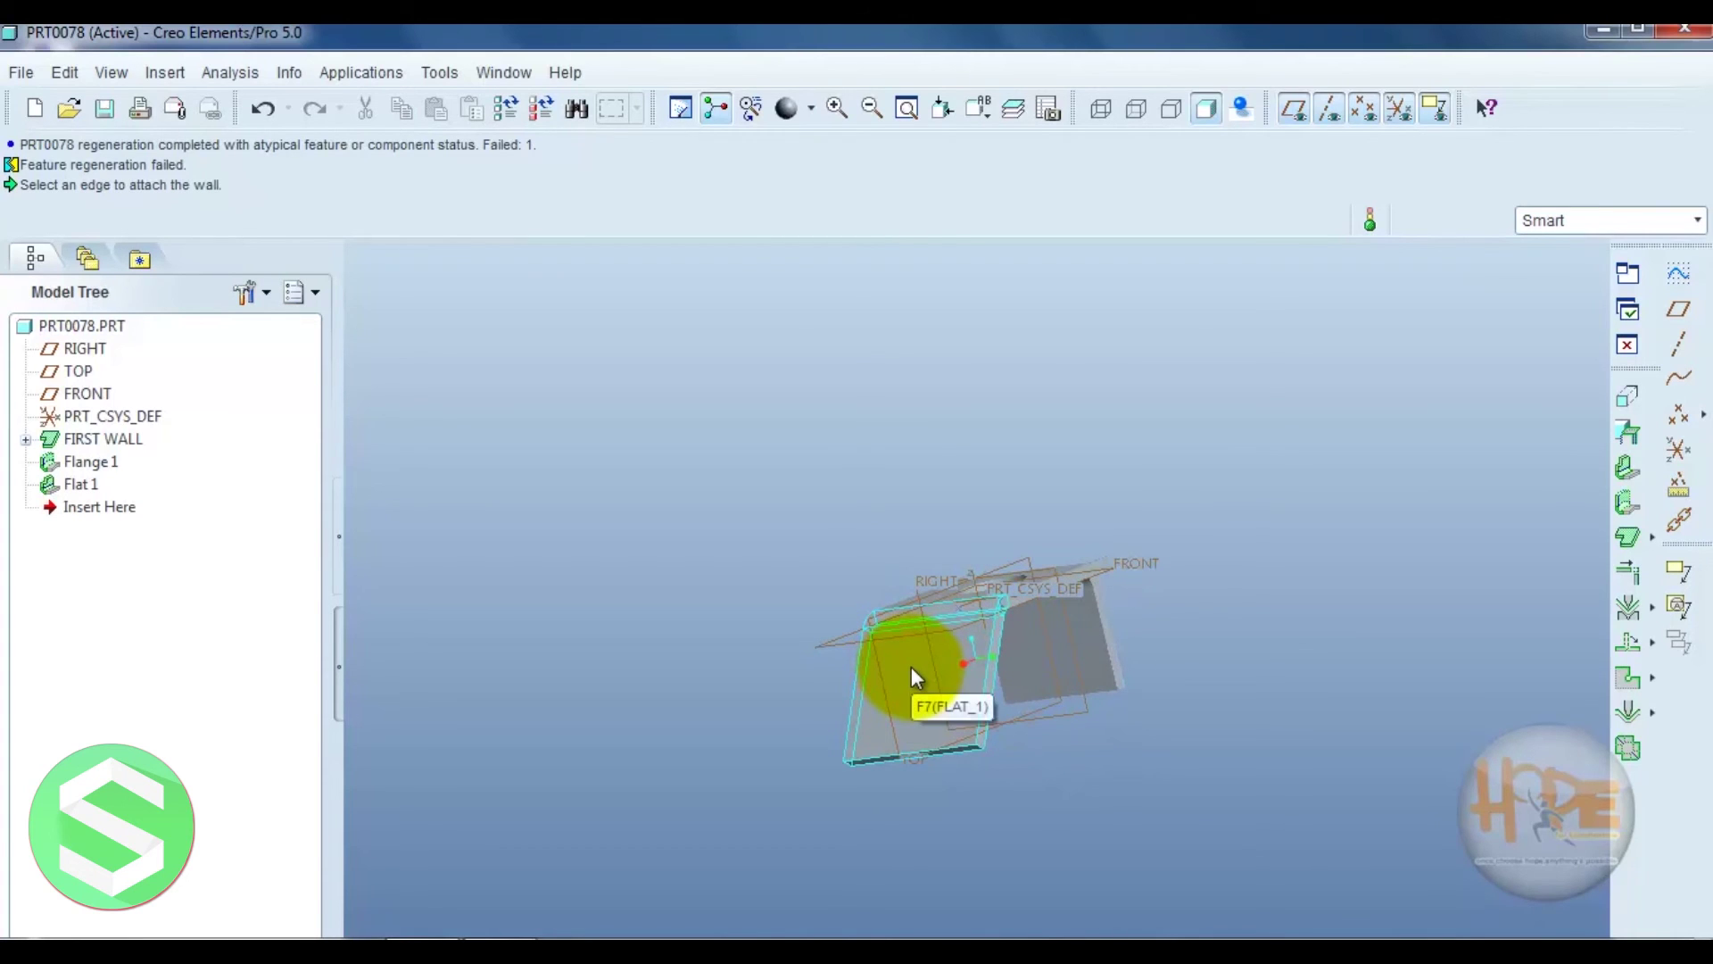
middle_drag(1256, 665, 1187, 655)
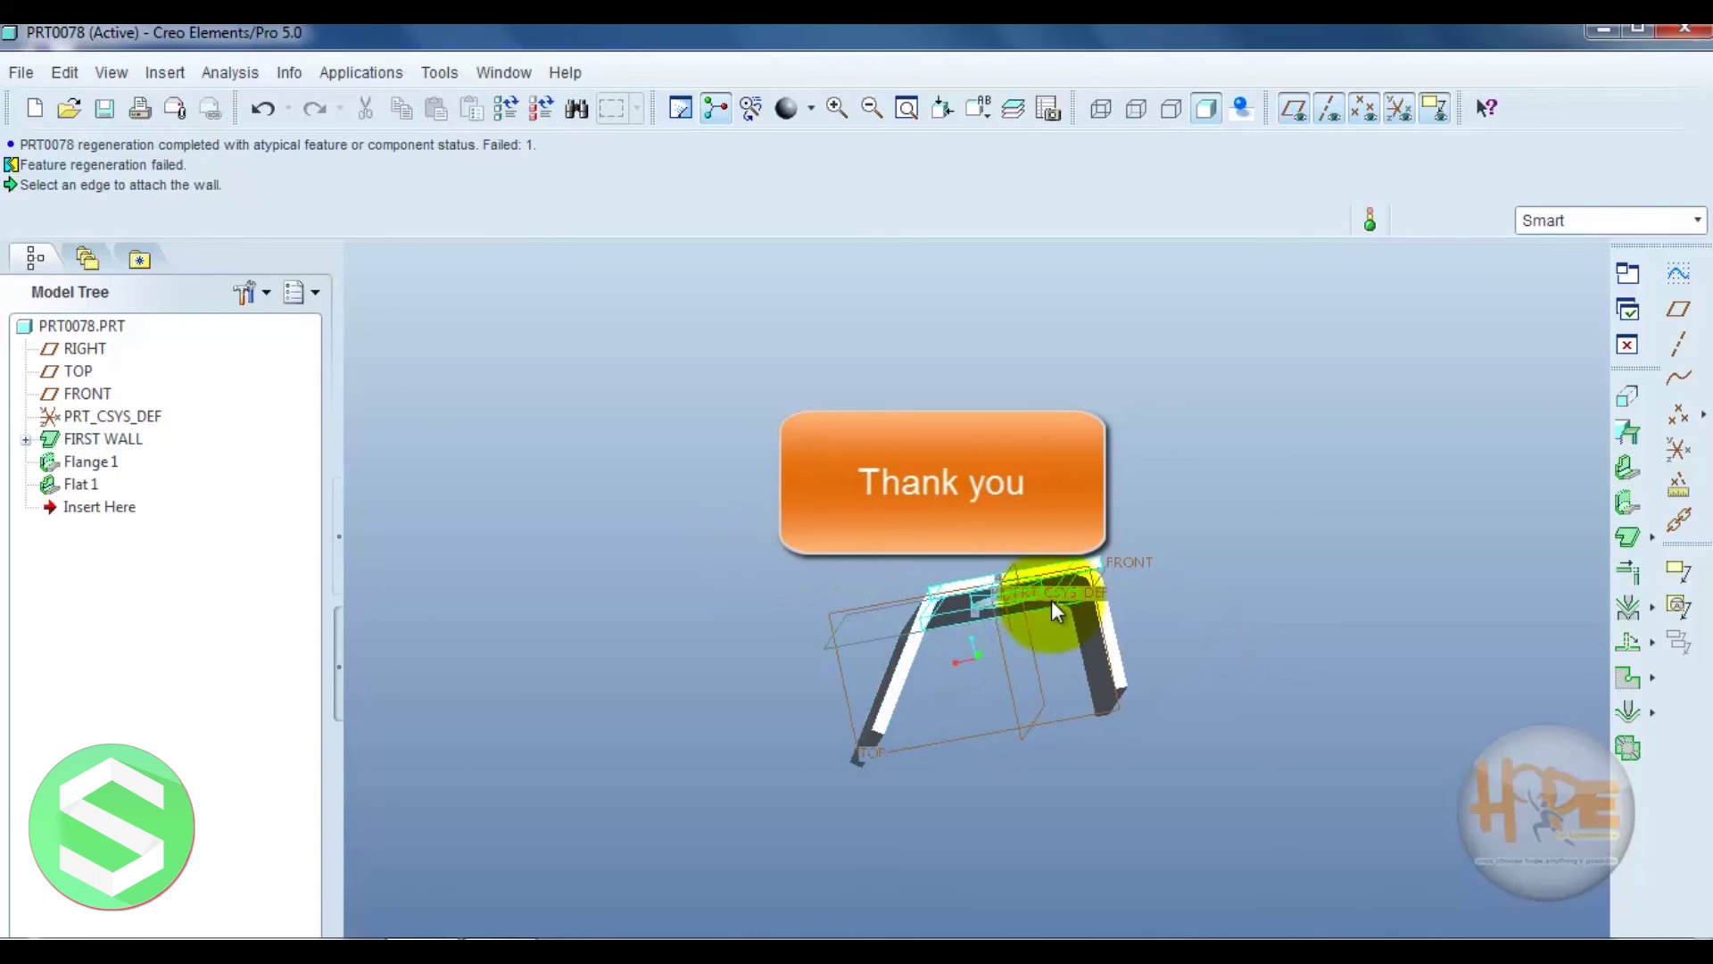
mouse_move(1055, 611)
middle_down()
mouse_move(1090, 651)
mouse_move(841, 656)
mouse_move(937, 559)
mouse_move(989, 613)
middle_up()
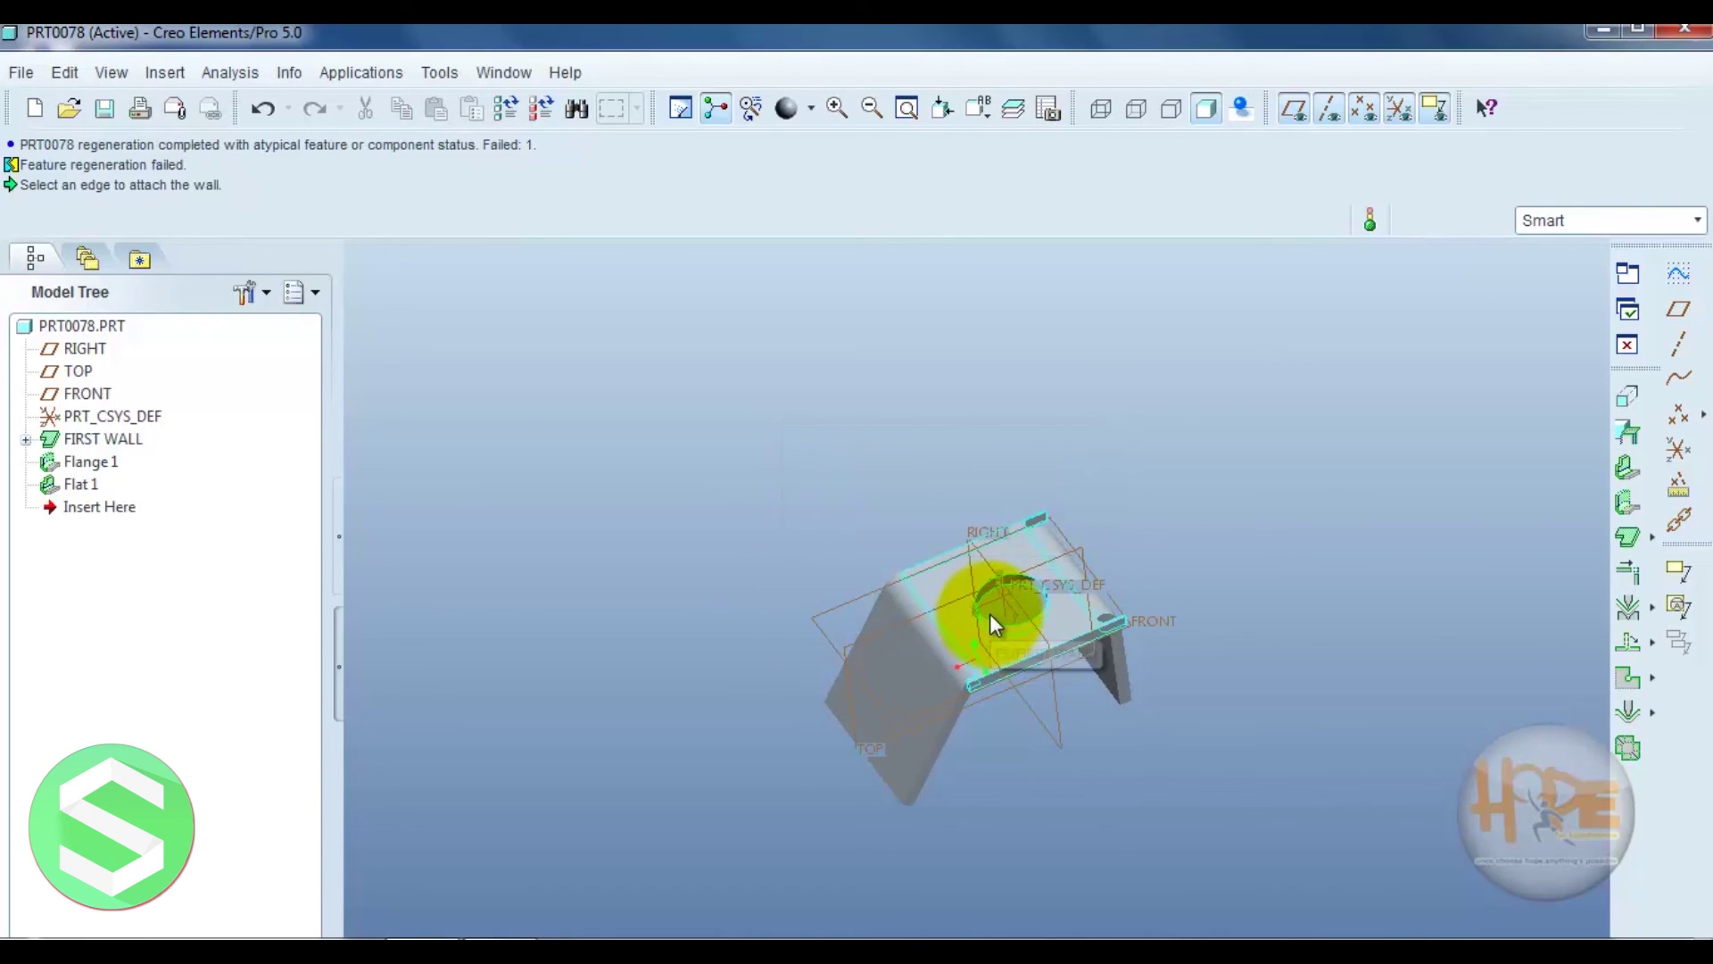